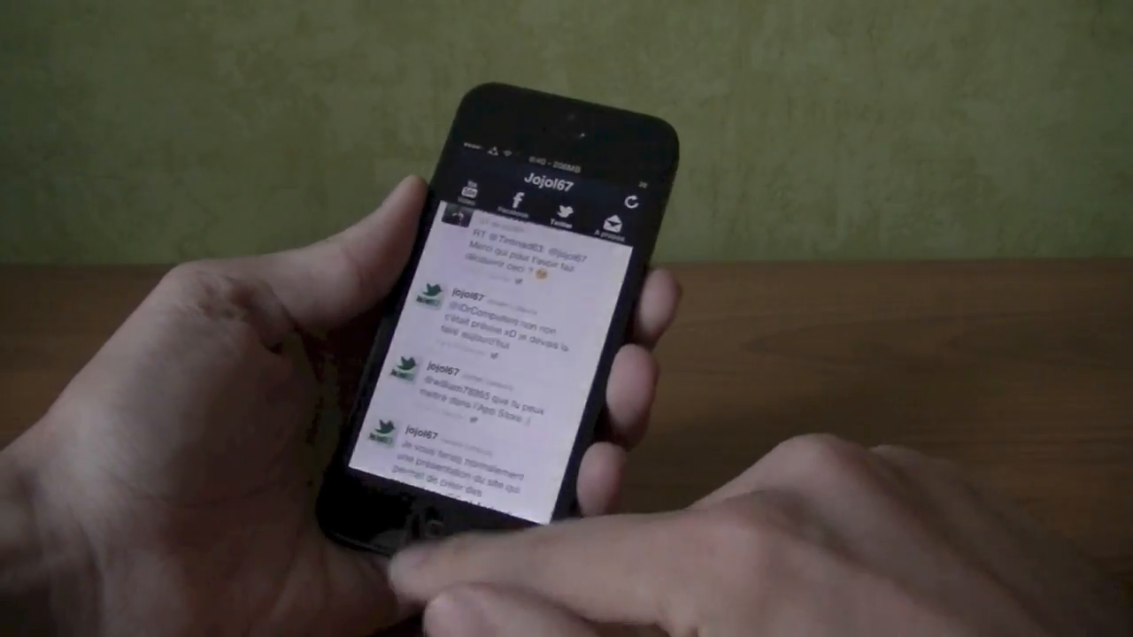
Press Home on the iPhone to exit the Jojol67 app and return to the home screen
{"action": "left_click", "coordinate": [426, 524]}
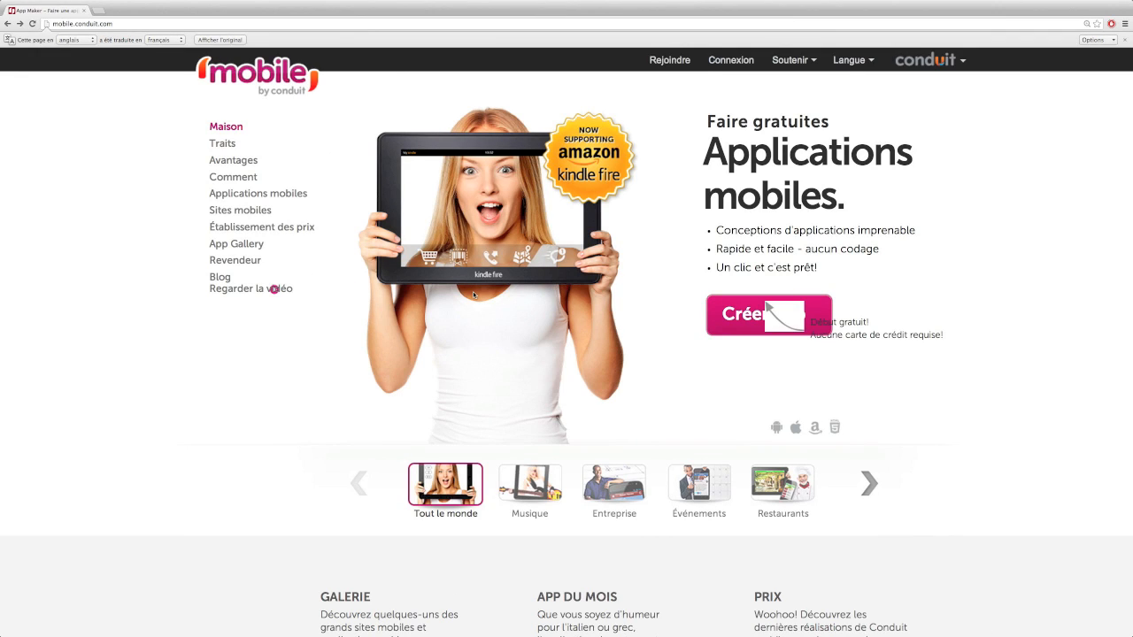
Sign in, start a new app, skip choosing a category, and create it without a website
{"action": "left_click", "coordinate": [737, 67]}
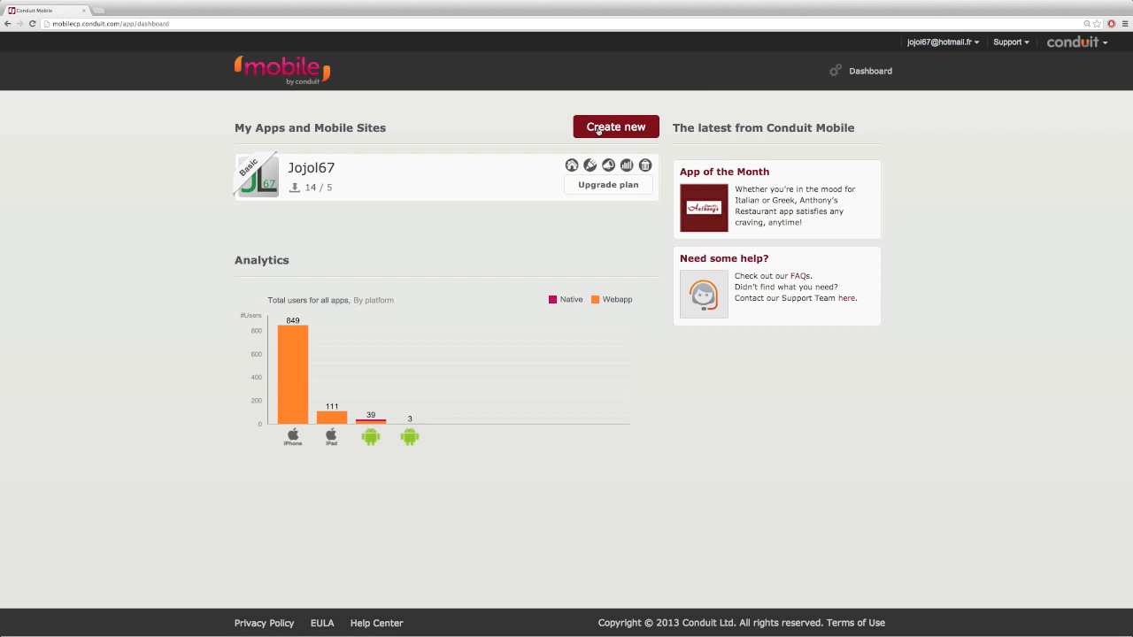
{"action": "left_click", "coordinate": [598, 129]}
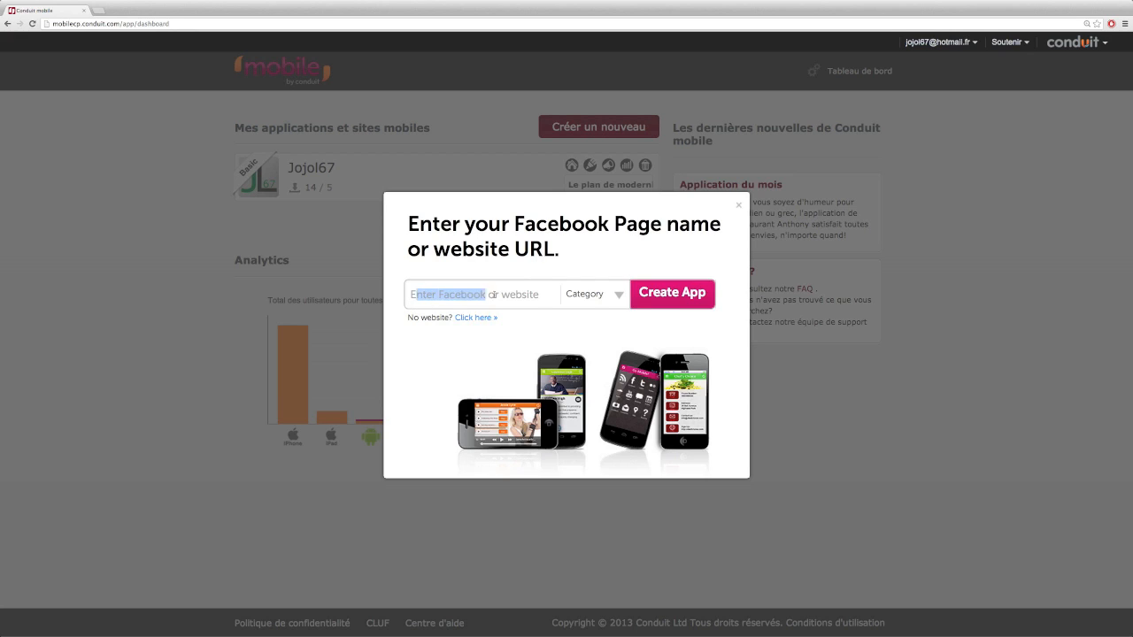
{"action": "left_click", "coordinate": [590, 301]}
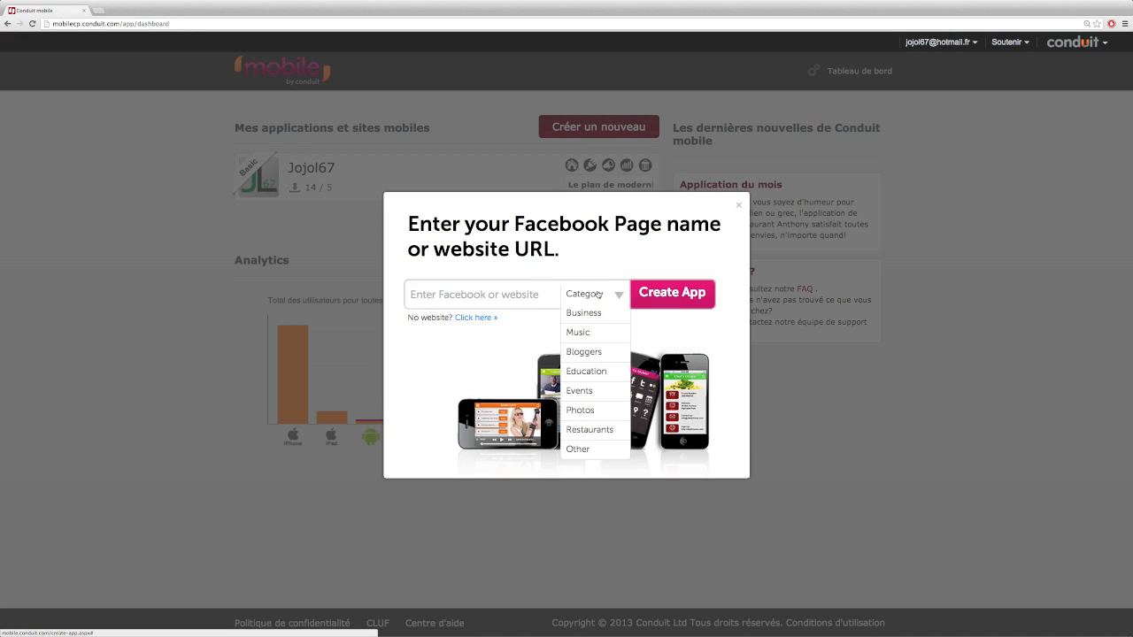
{"action": "left_click", "coordinate": [615, 271]}
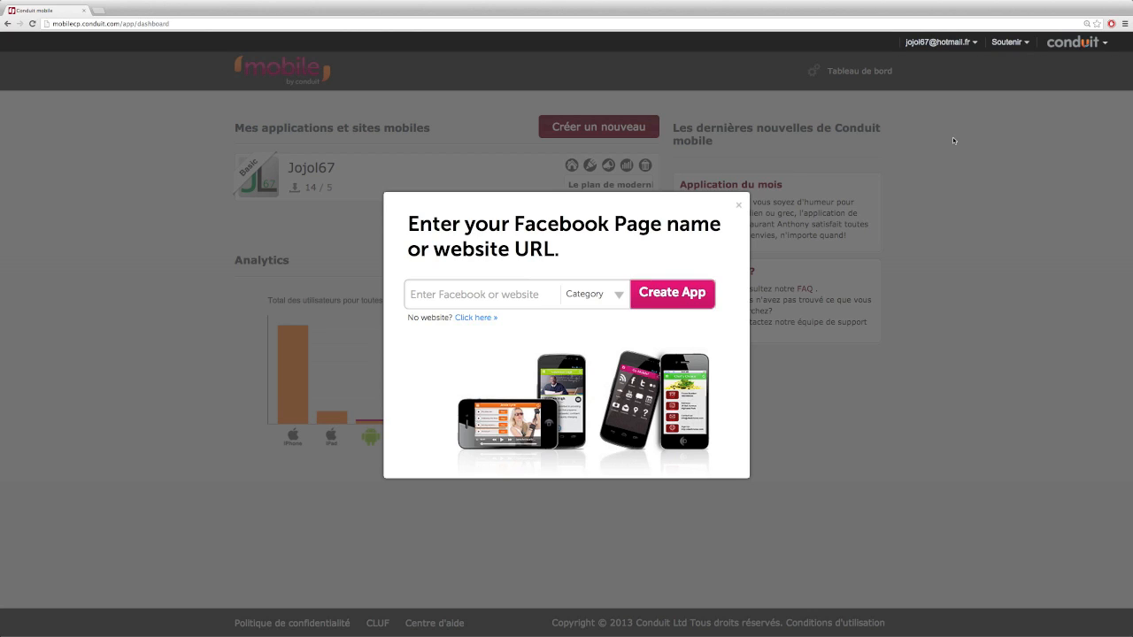
{"action": "left_click", "coordinate": [472, 317]}
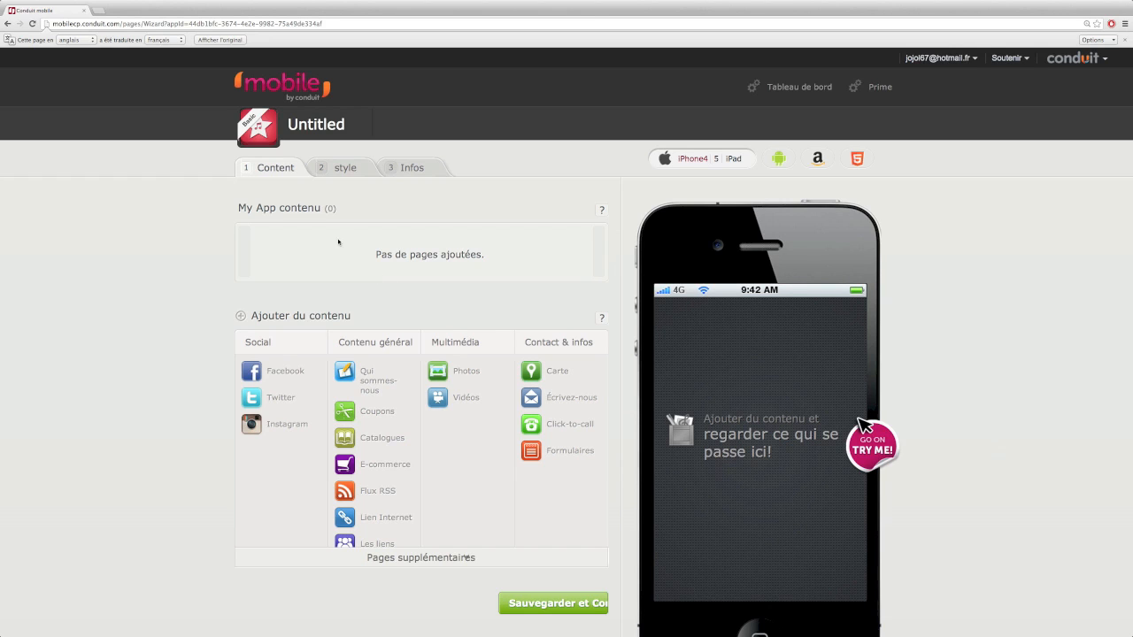
Add a Facebook page from the Social section of the additional page types
{"action": "scroll", "coordinate": [670, 339], "scroll_direction": "down", "scroll_amount": 1}
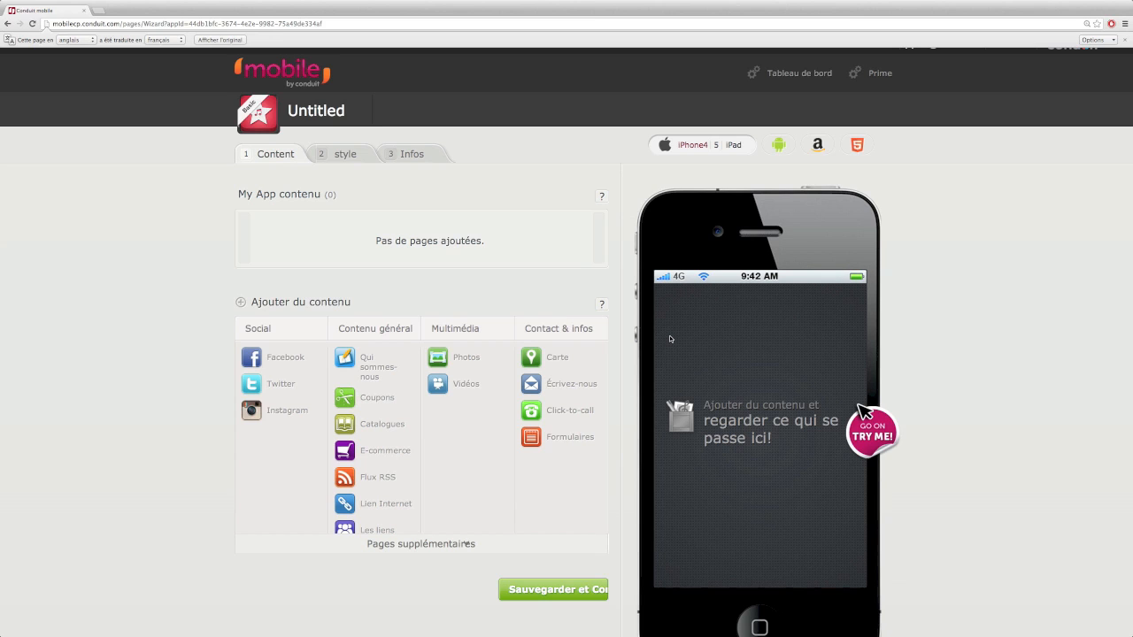
{"action": "left_click", "coordinate": [423, 544]}
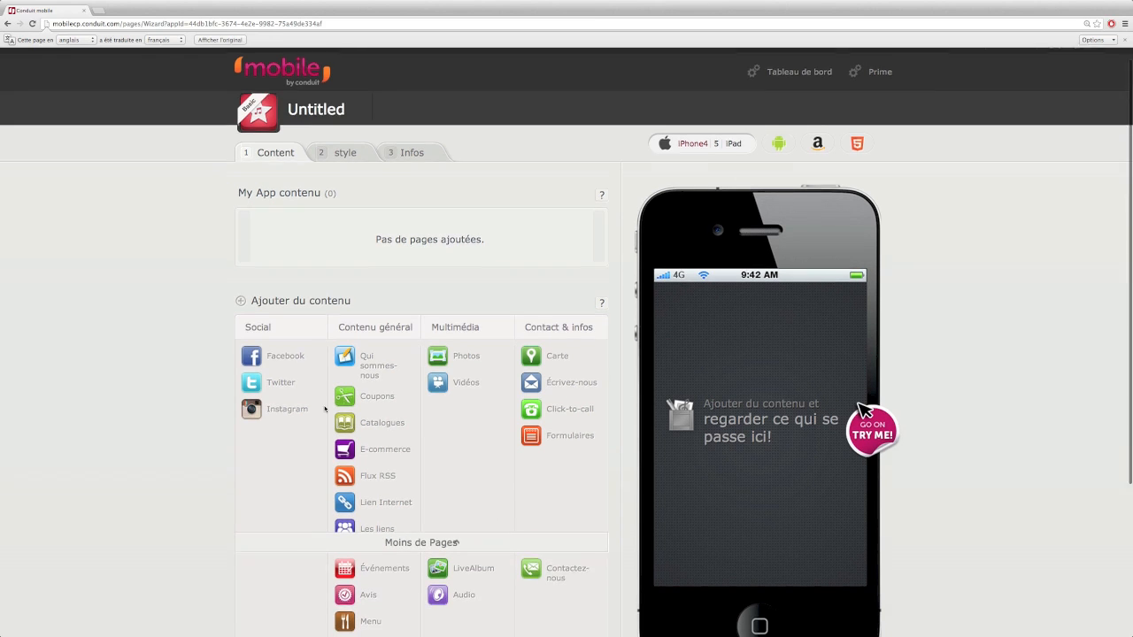
{"action": "scroll", "coordinate": [324, 408], "scroll_direction": "down", "scroll_amount": 3}
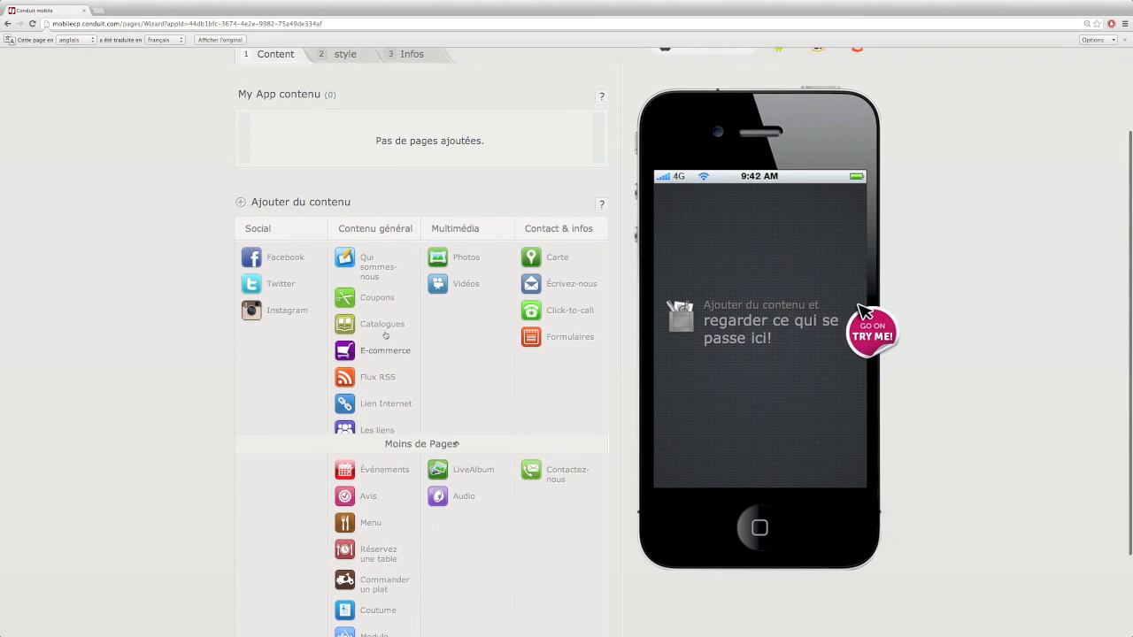
{"action": "scroll", "coordinate": [398, 421], "scroll_direction": "down", "scroll_amount": 2}
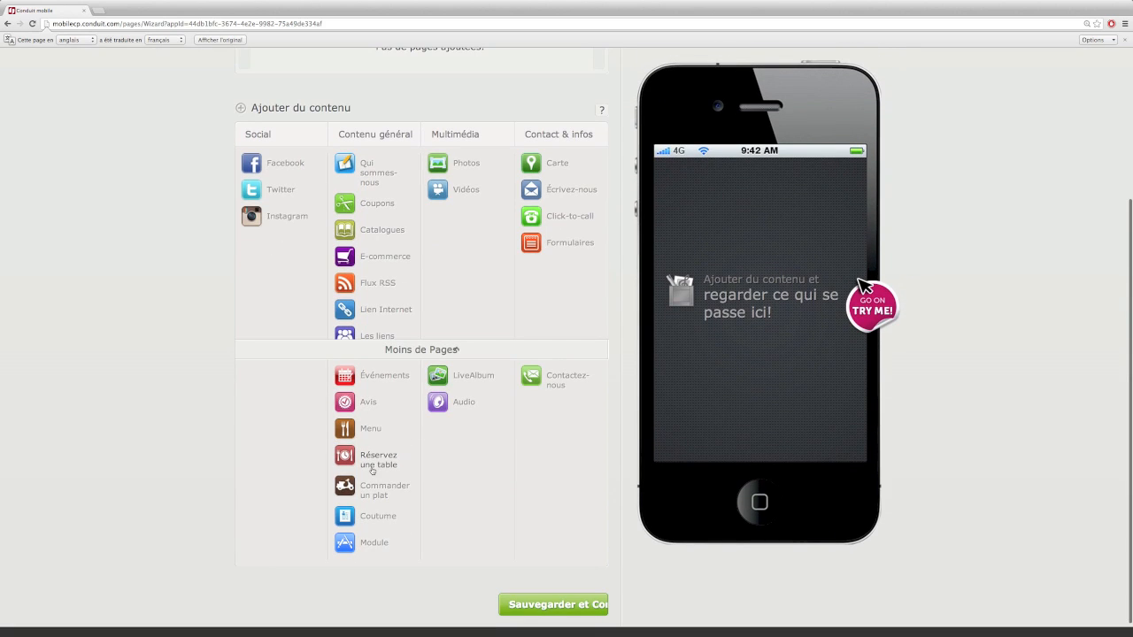
{"action": "scroll", "coordinate": [423, 421], "scroll_direction": "up", "scroll_amount": 2}
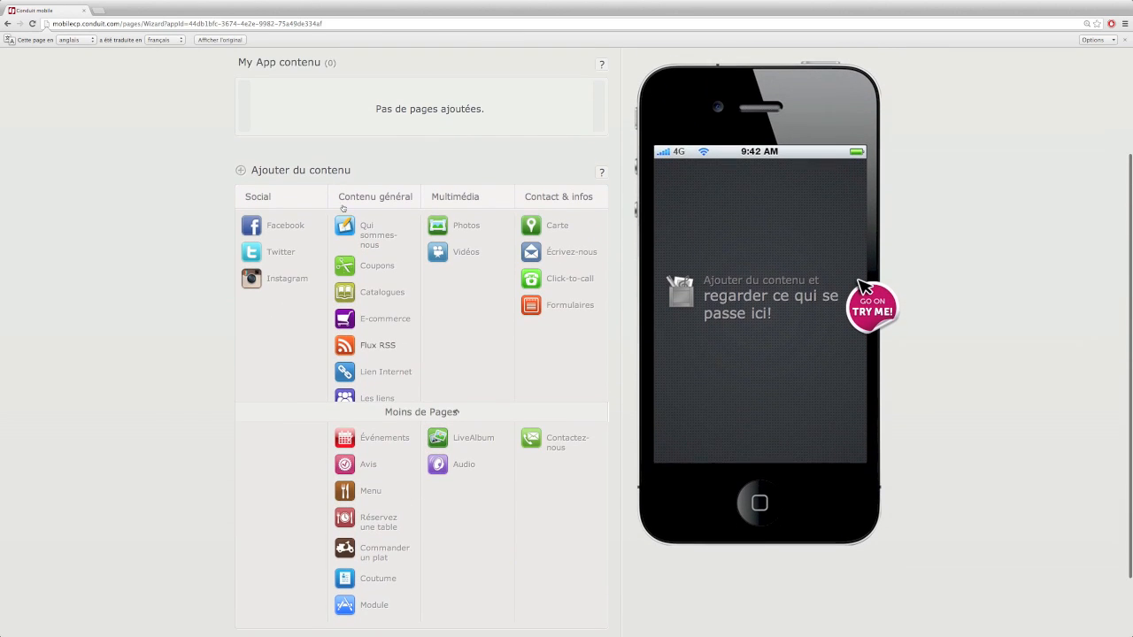
{"action": "double_click", "coordinate": [285, 226]}
{"action": "right_click", "coordinate": [285, 226]}
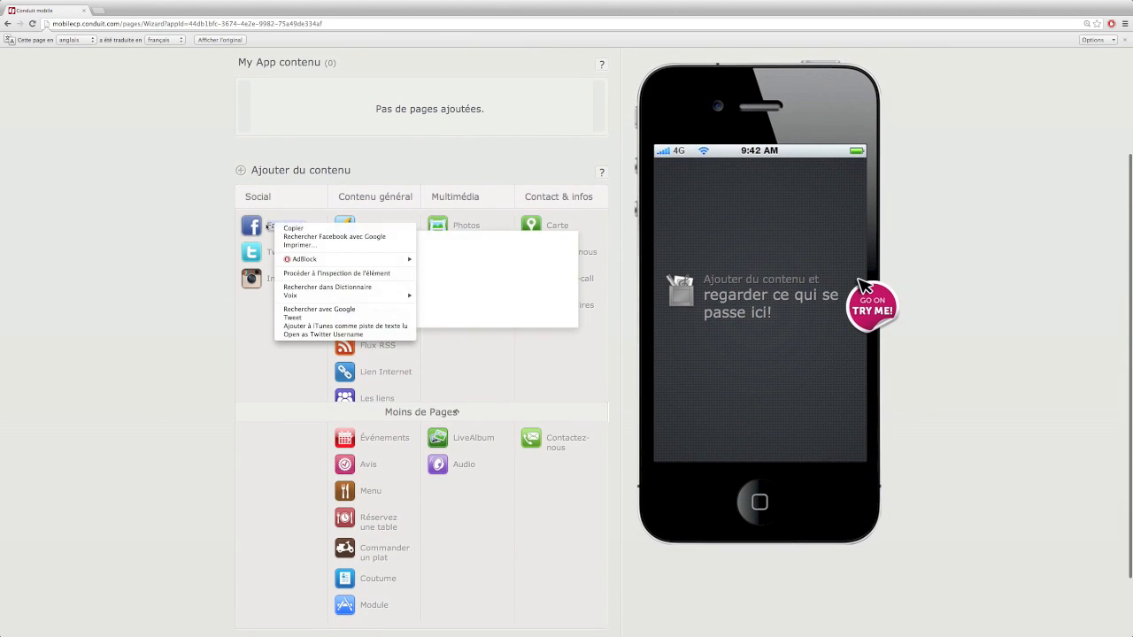
{"action": "key", "text": "Escape"}
{"action": "left_click", "coordinate": [285, 226]}
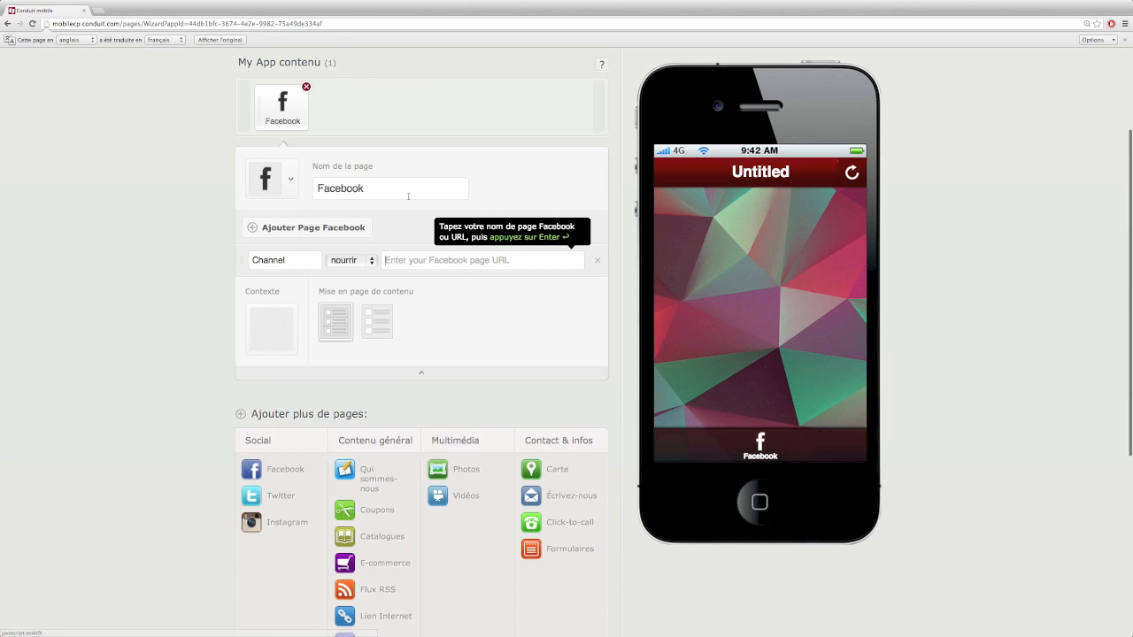
Browse the Facebook page's icon choices, including custom upload, and close them unchanged
{"action": "double_click", "coordinate": [348, 189]}
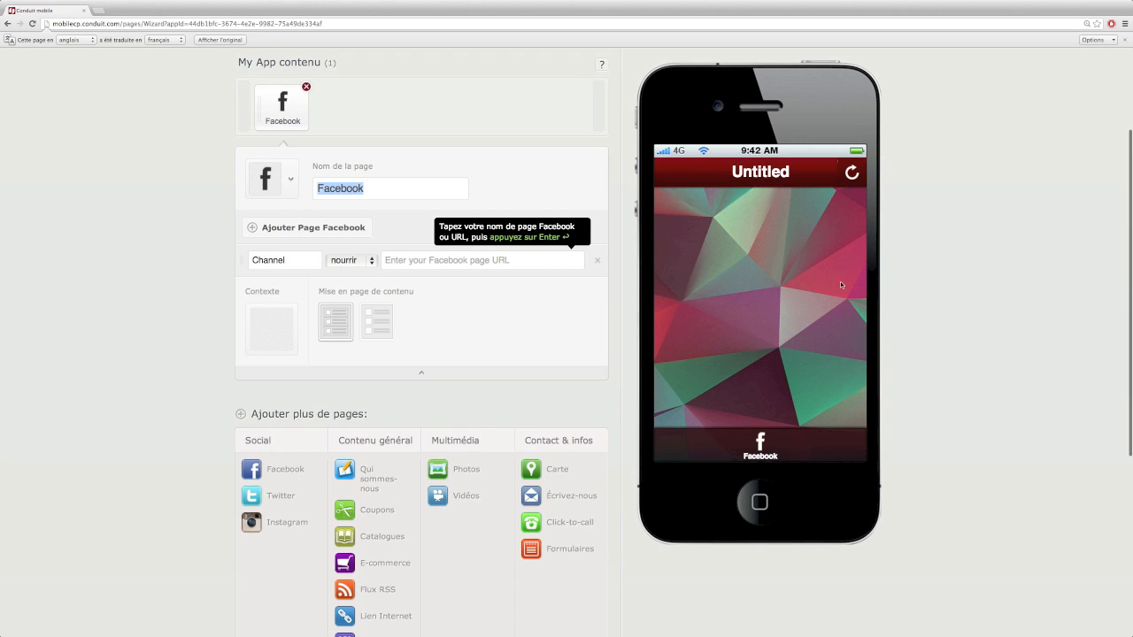
{"action": "left_click", "coordinate": [293, 179]}
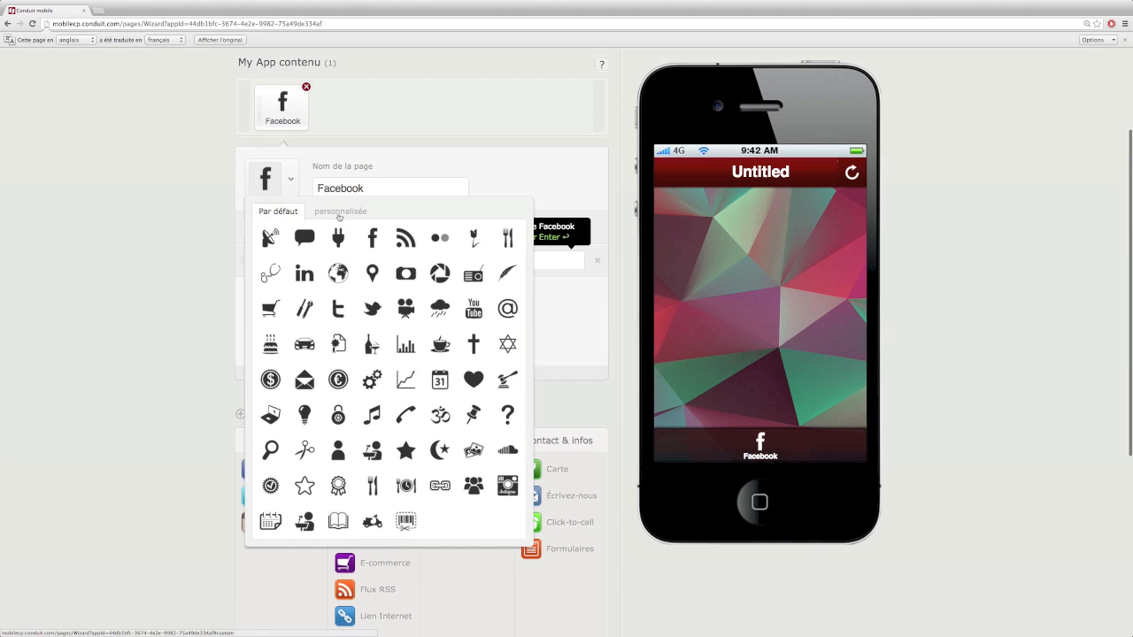
{"action": "left_click", "coordinate": [339, 211]}
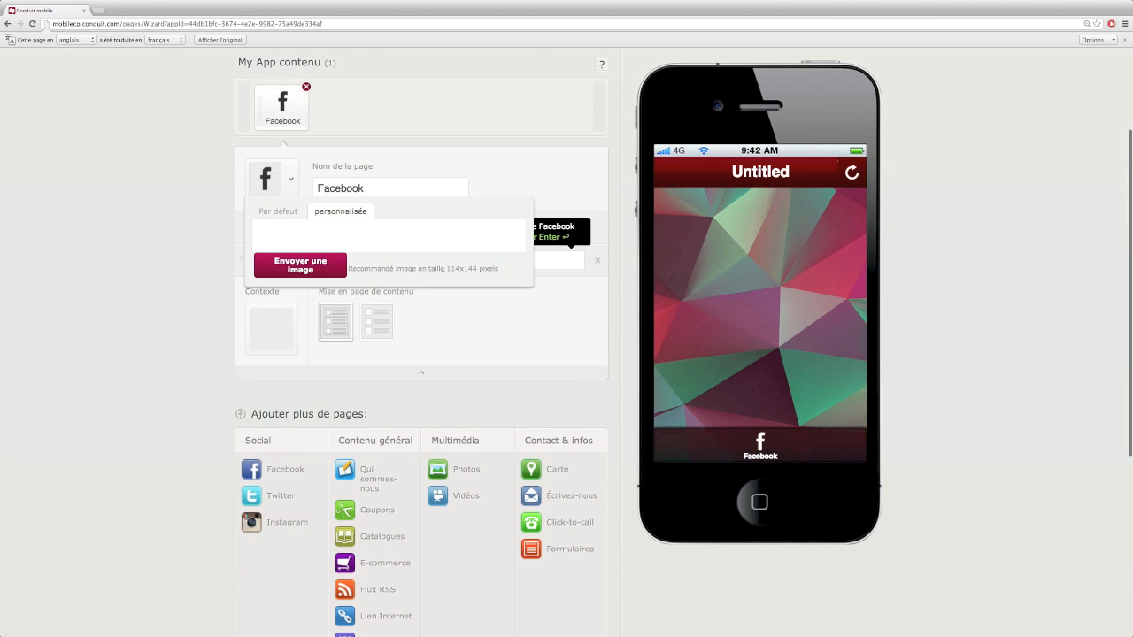
{"action": "mouse_move", "coordinate": [465, 276]}
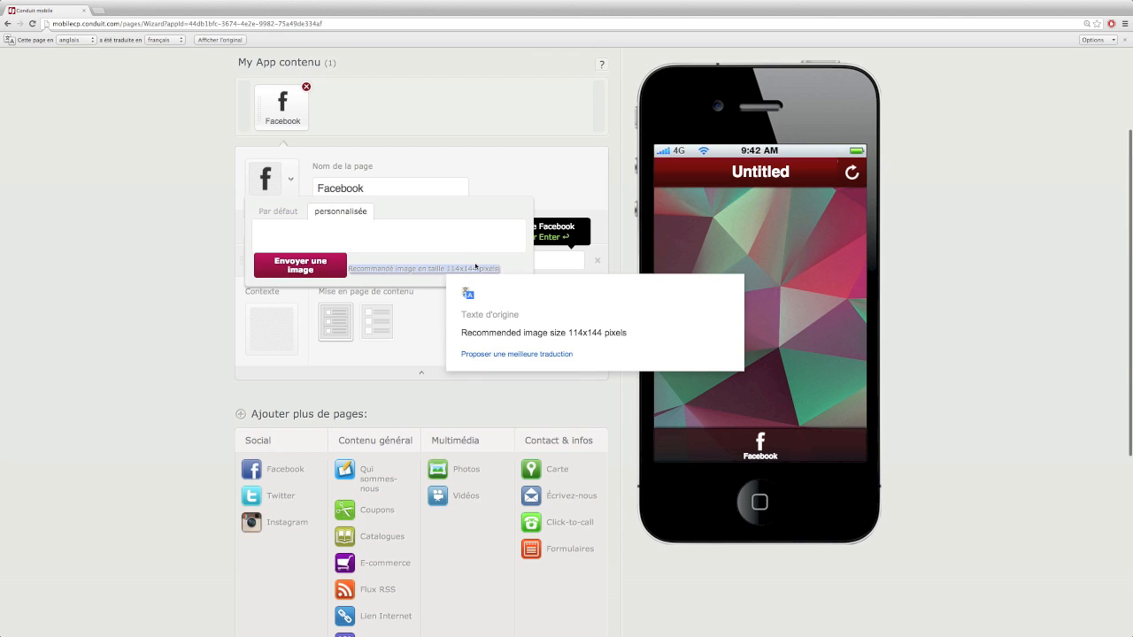
{"action": "left_click", "coordinate": [291, 182]}
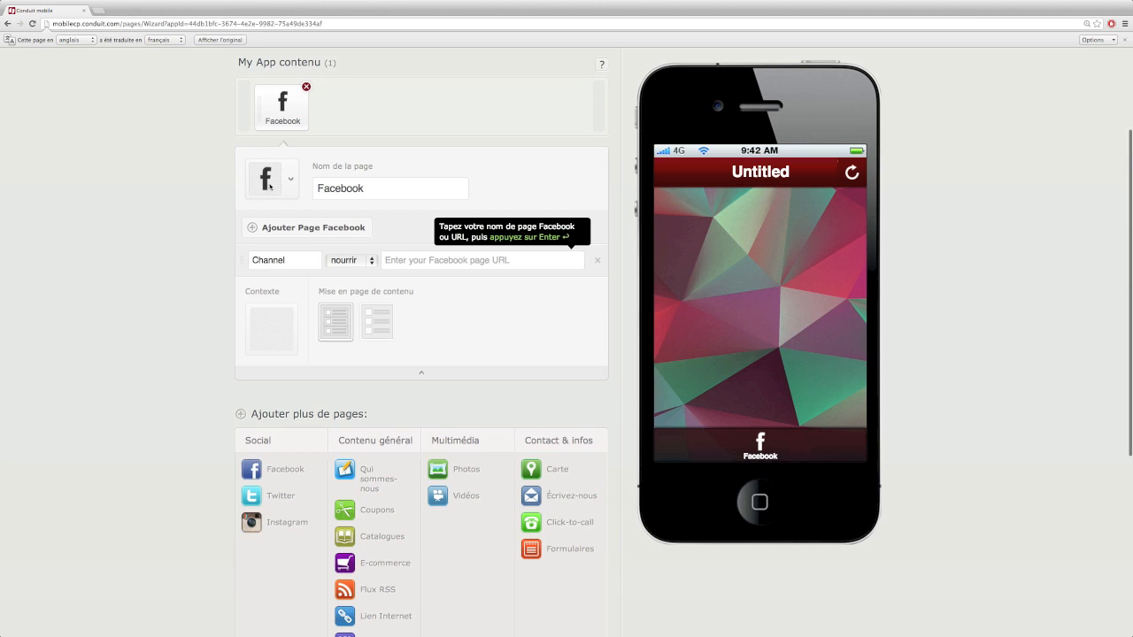
Point the Facebook page at jojol67, keep the first layout, and add a second feed row
{"action": "left_click", "coordinate": [403, 261]}
{"action": "type", "text": "jojol67"}
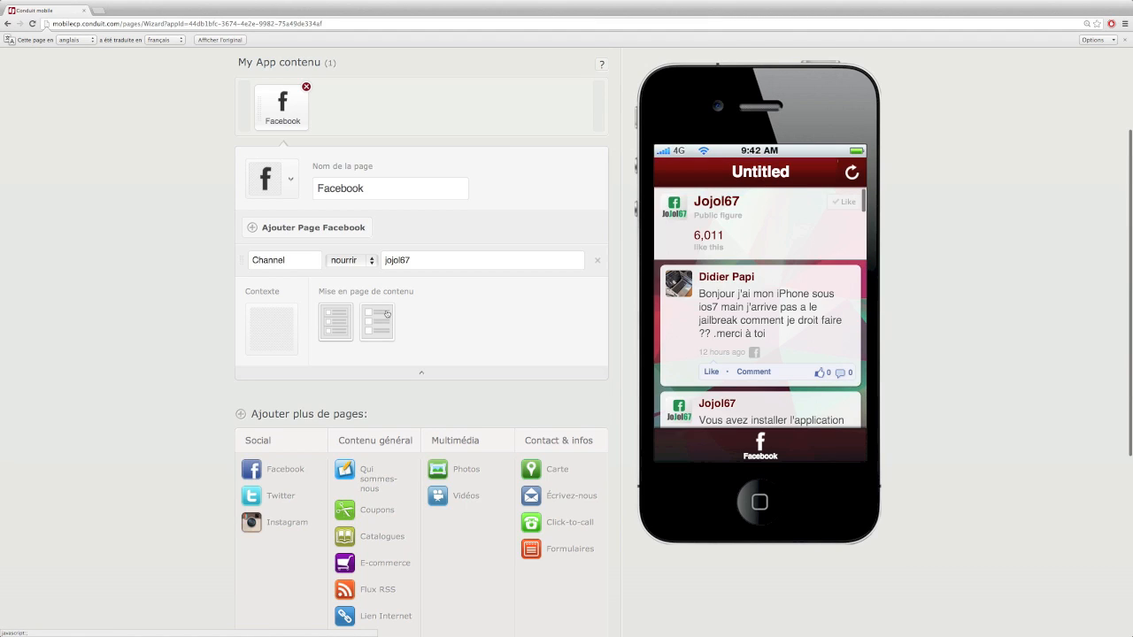
{"action": "left_click", "coordinate": [386, 314]}
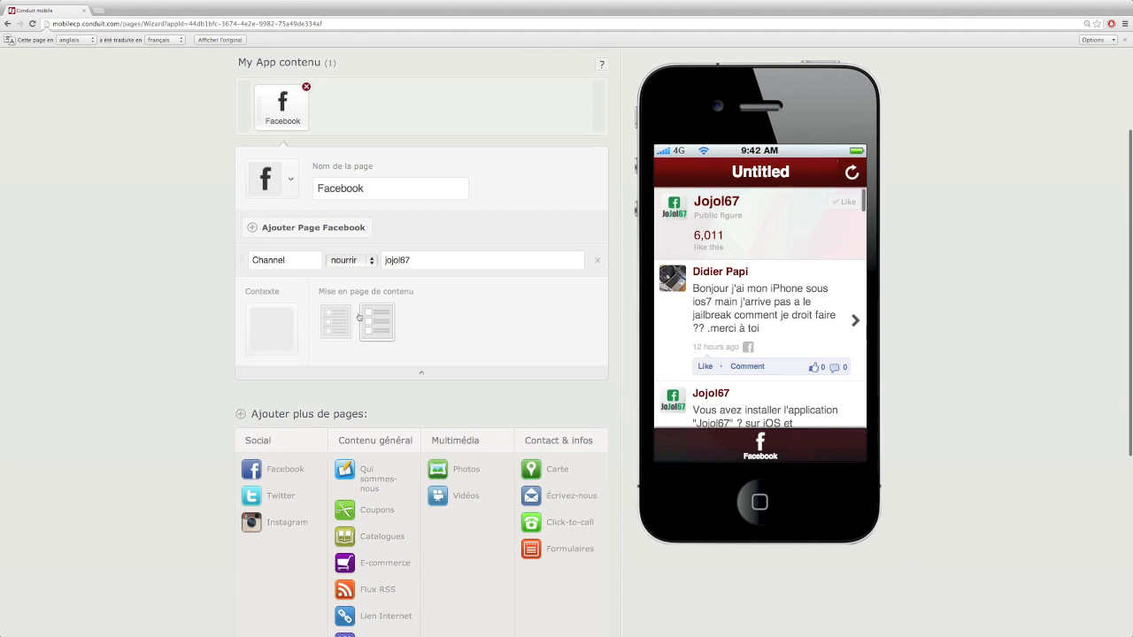
{"action": "left_click", "coordinate": [347, 316]}
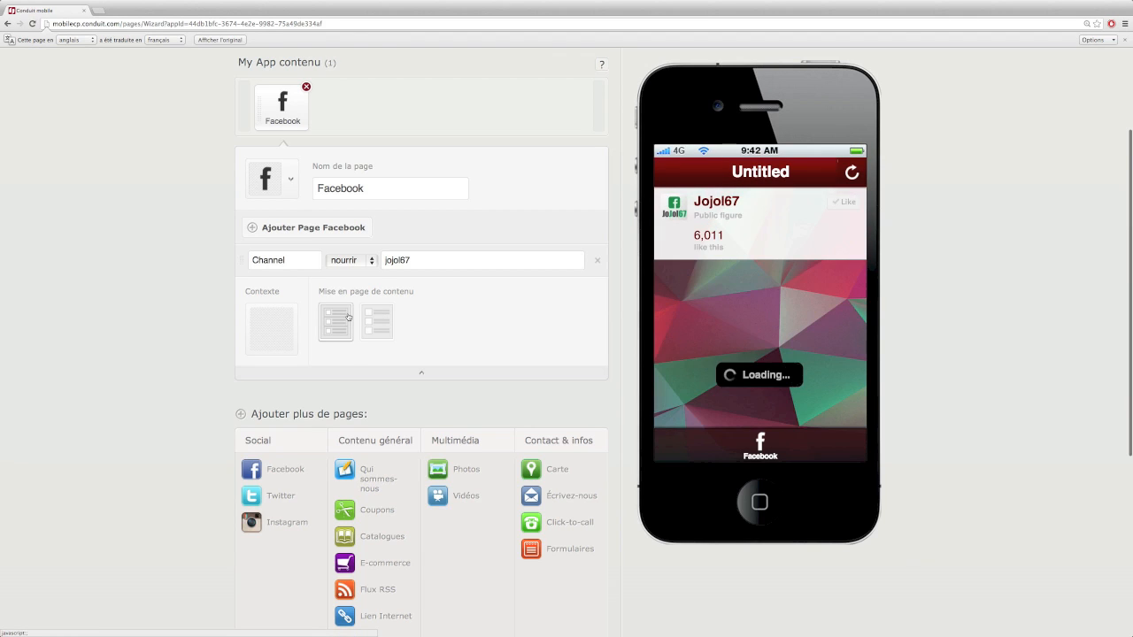
{"action": "left_click", "coordinate": [277, 324]}
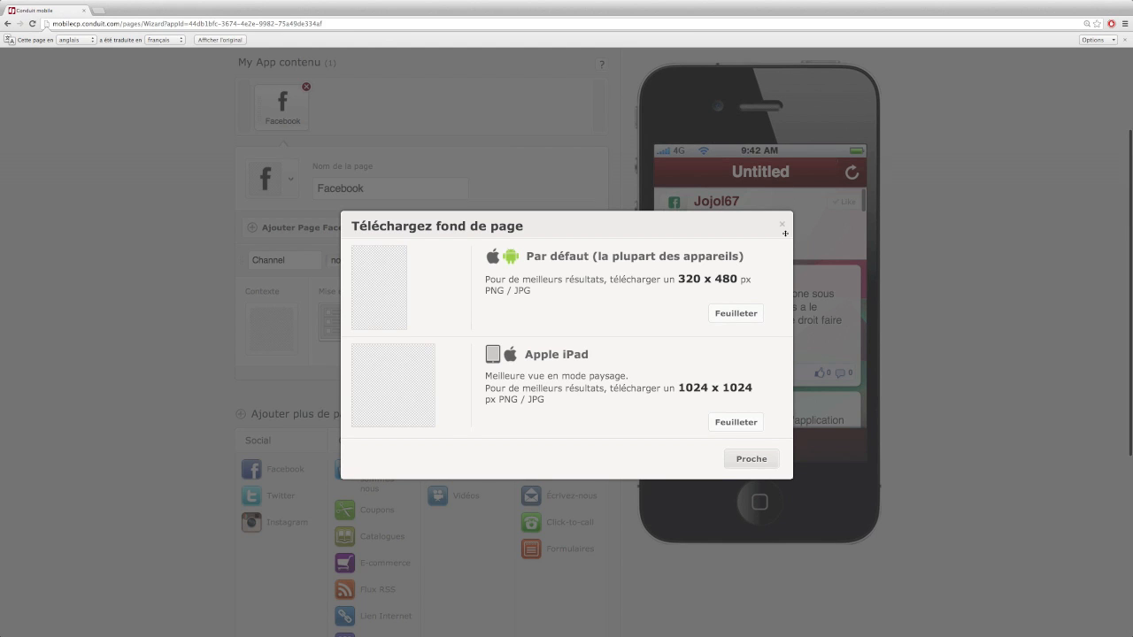
{"action": "left_click", "coordinate": [782, 226]}
{"action": "left_click", "coordinate": [328, 235]}
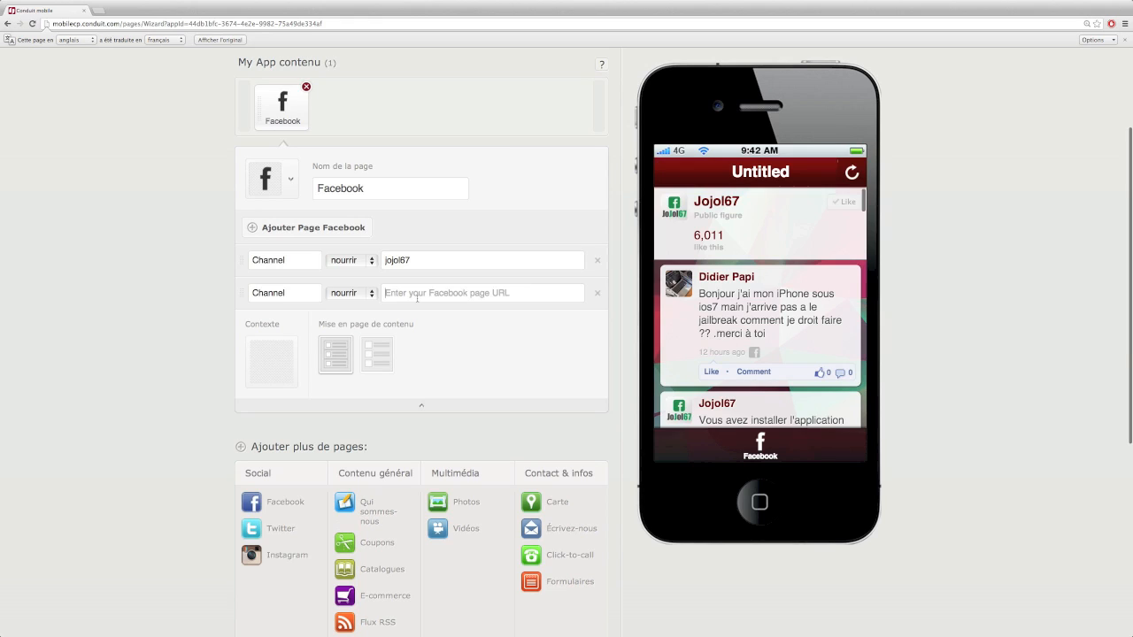
Set the second feed to itiapofficiel, title the feeds Jojol67 and iTiap, and preview both tabs
{"action": "left_click", "coordinate": [417, 298]}
{"action": "type", "text": "itiapofficiel"}
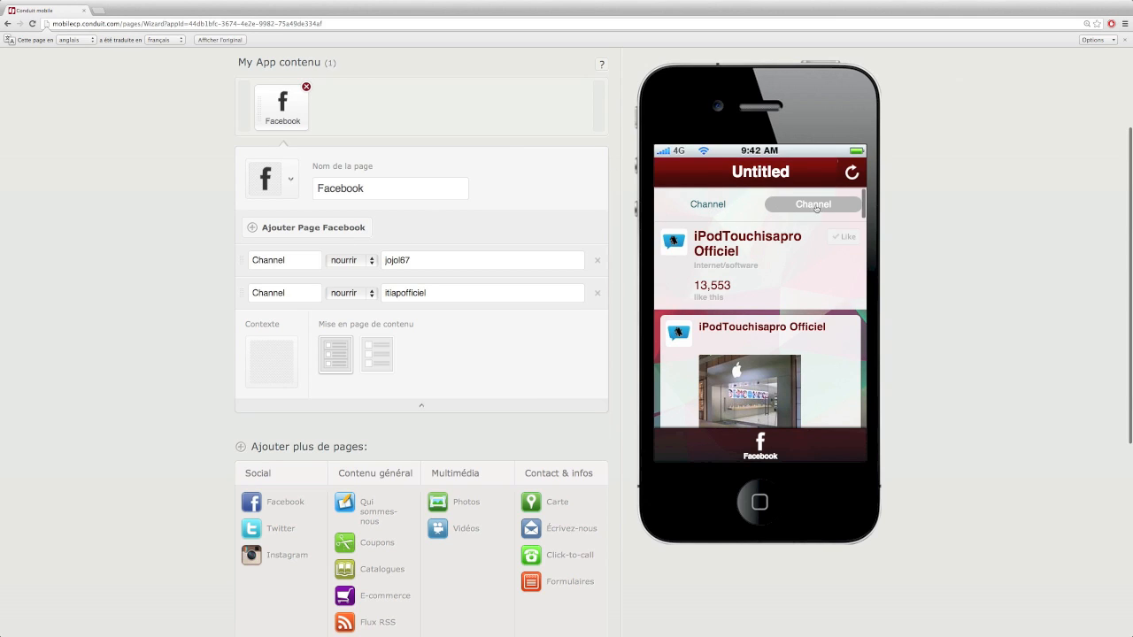
{"action": "double_click", "coordinate": [267, 260]}
{"action": "type", "text": "Jojol67"}
{"action": "double_click", "coordinate": [284, 292]}
{"action": "type", "text": "iTiap"}
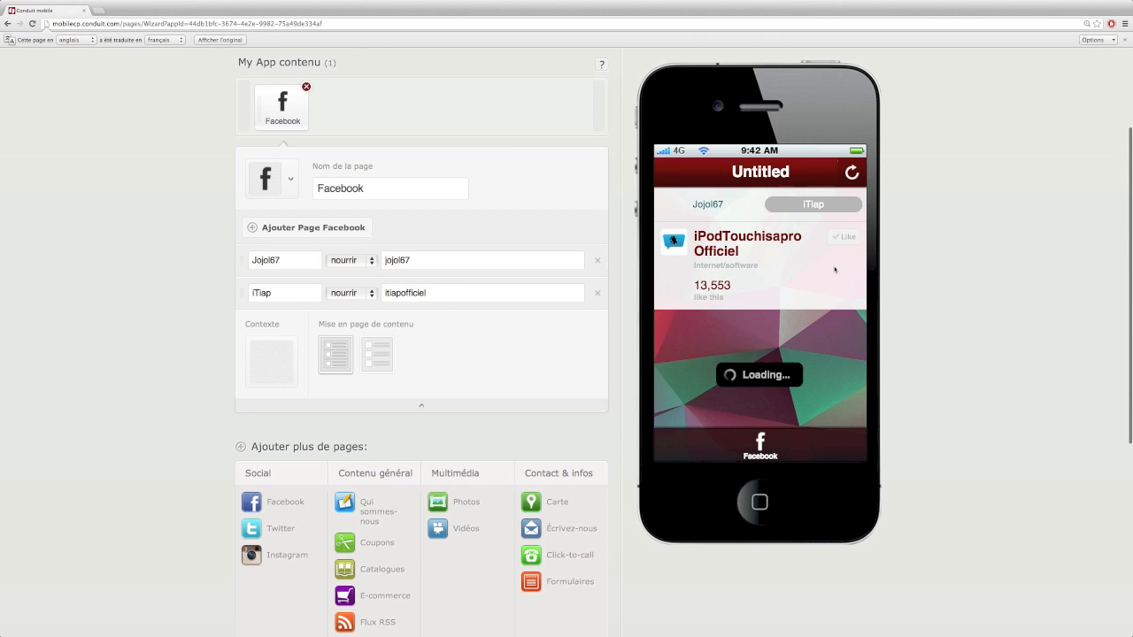
{"action": "left_click", "coordinate": [707, 206]}
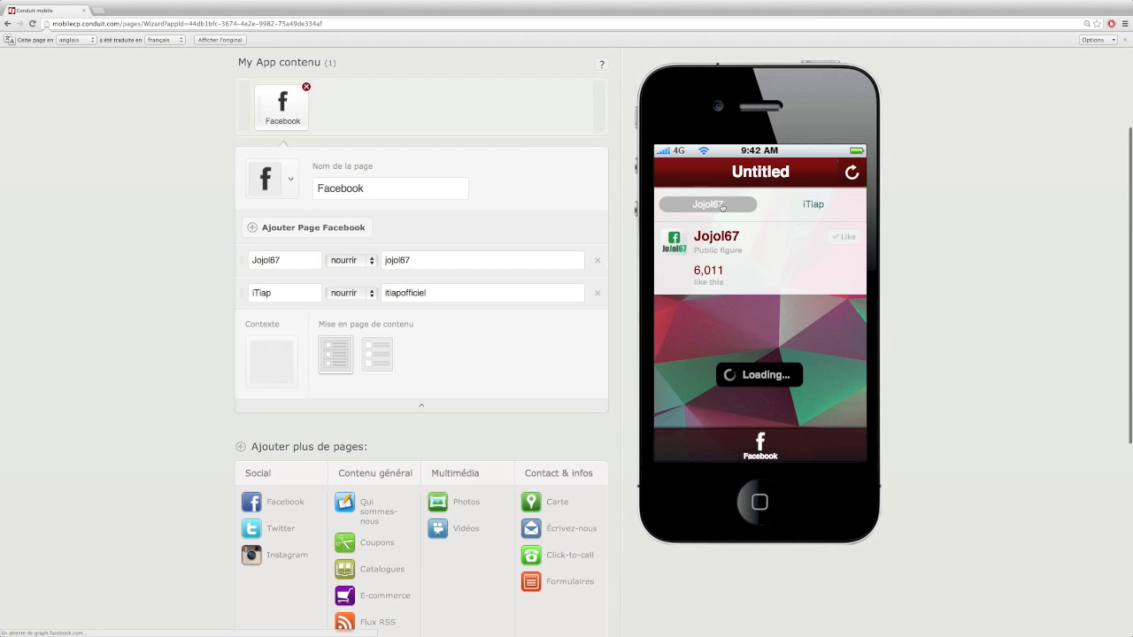
{"action": "left_click", "coordinate": [816, 205]}
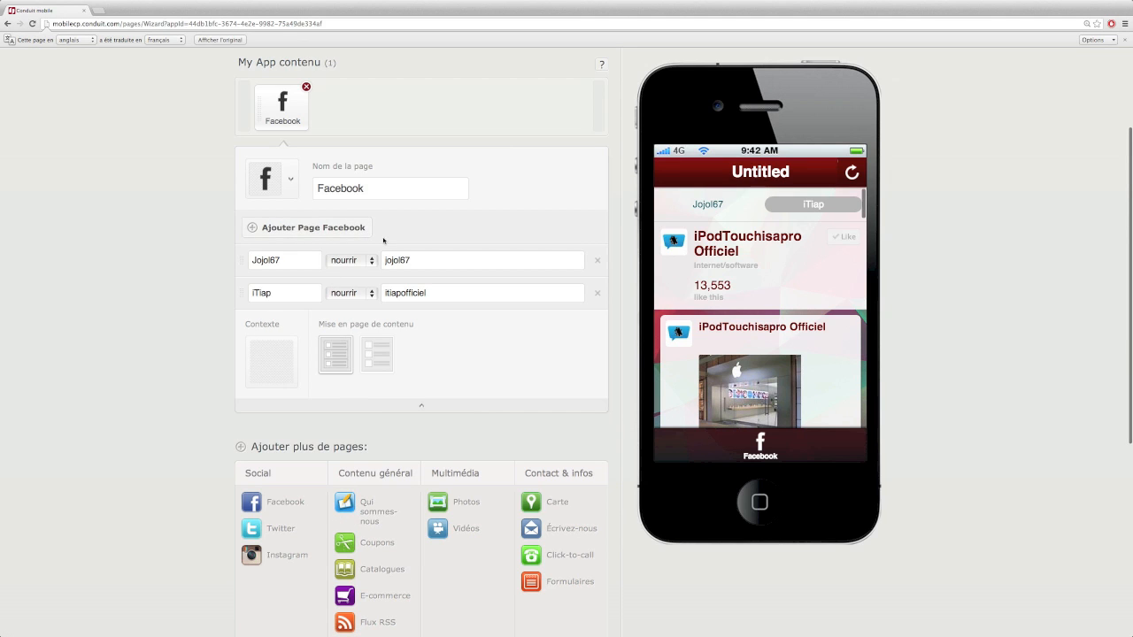
{"action": "scroll", "coordinate": [383, 240], "scroll_direction": "down", "scroll_amount": 3}
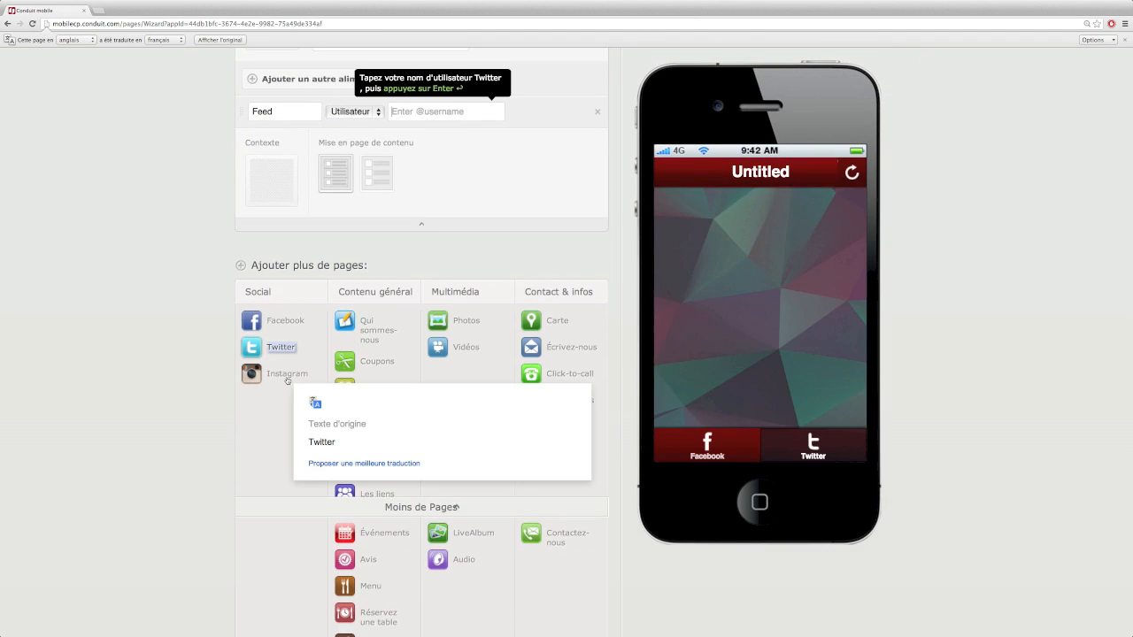
{"action": "scroll", "coordinate": [335, 308], "scroll_direction": "up", "scroll_amount": 3}
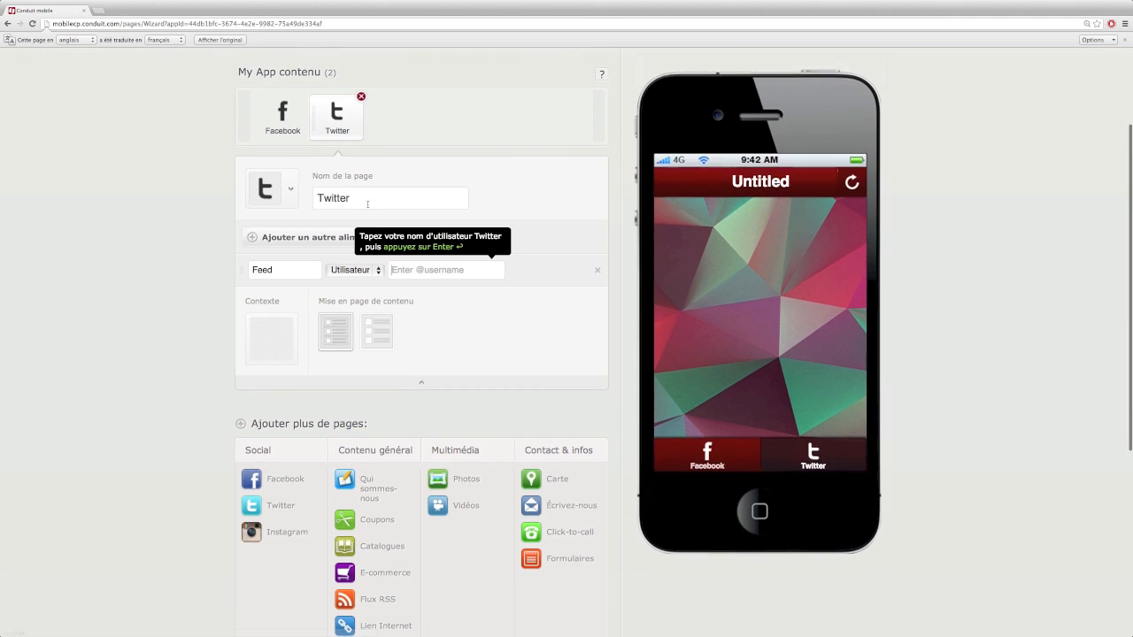
{"action": "left_click", "coordinate": [410, 274]}
{"action": "type", "text": "@jo"}
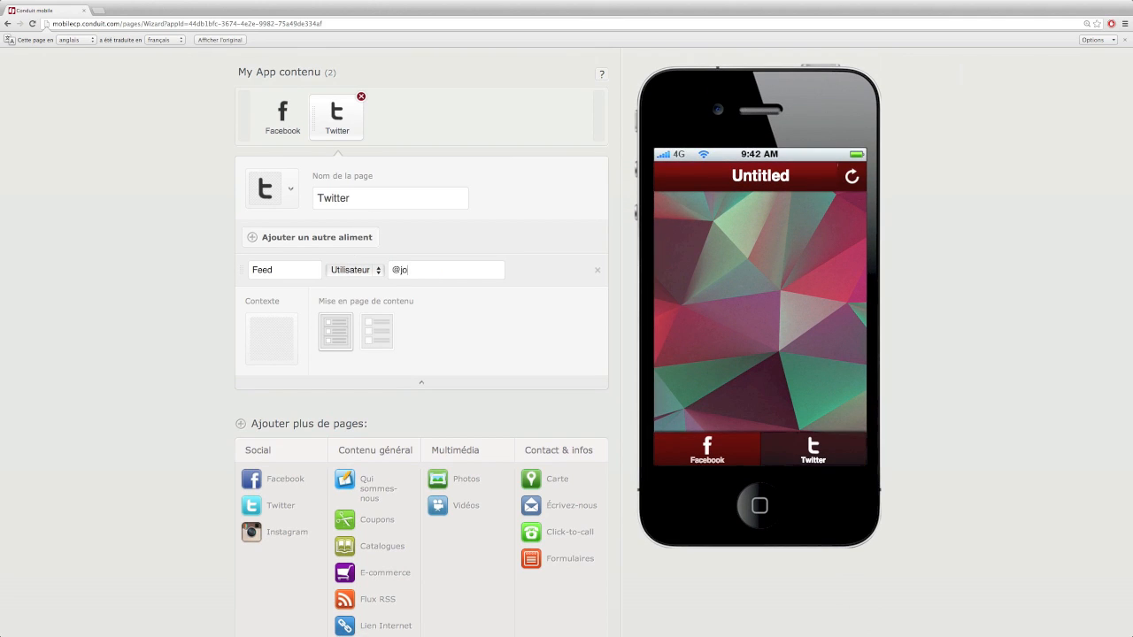
{"action": "type", "text": "jol67"}
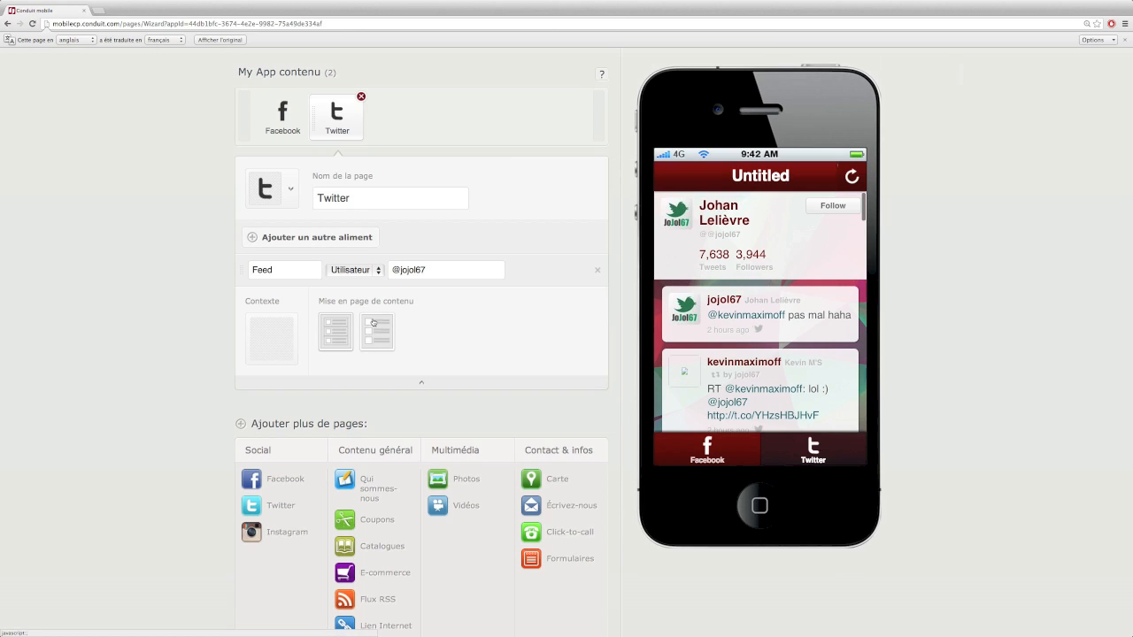
{"action": "scroll", "coordinate": [373, 321], "scroll_direction": "down", "scroll_amount": 3}
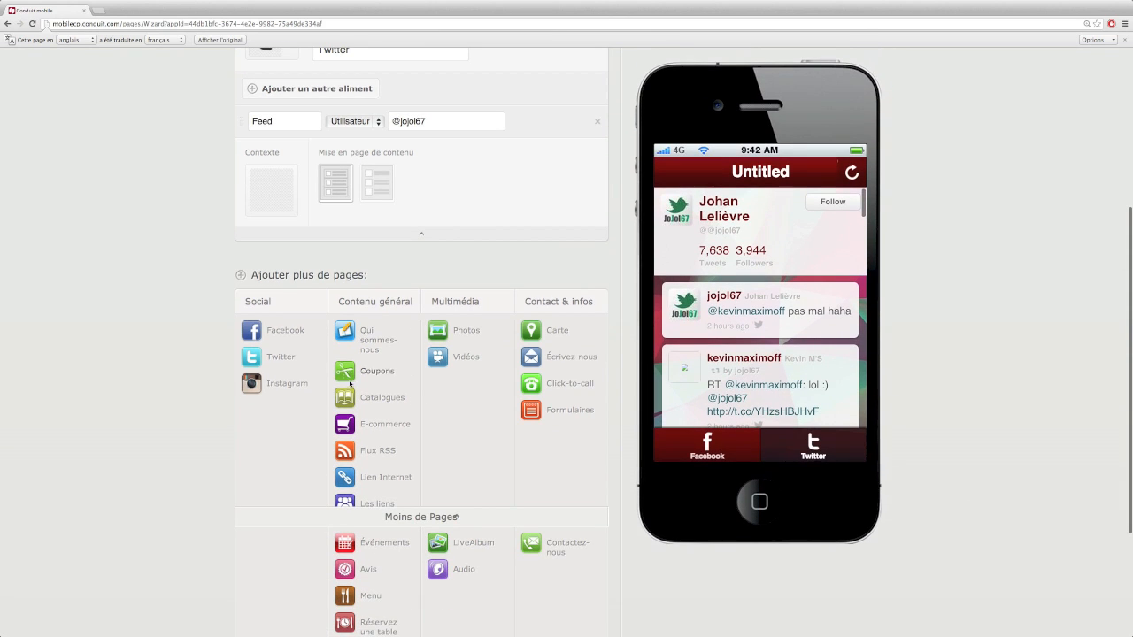
Add a web link page named WEB with a globe icon
{"action": "left_click", "coordinate": [373, 478]}
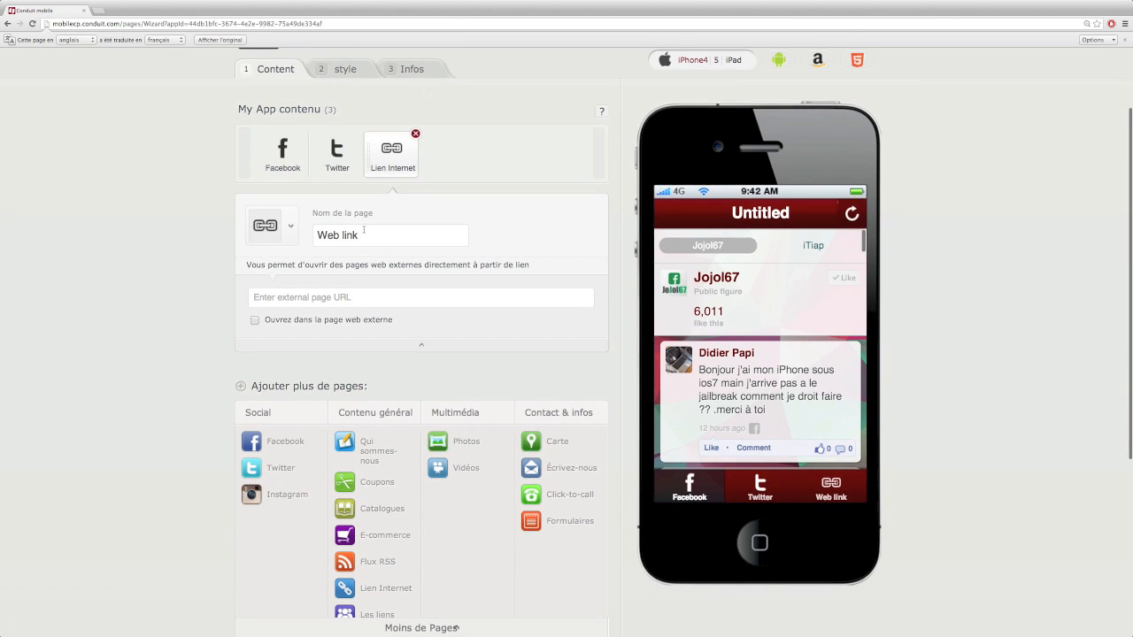
{"action": "triple_click", "coordinate": [364, 232]}
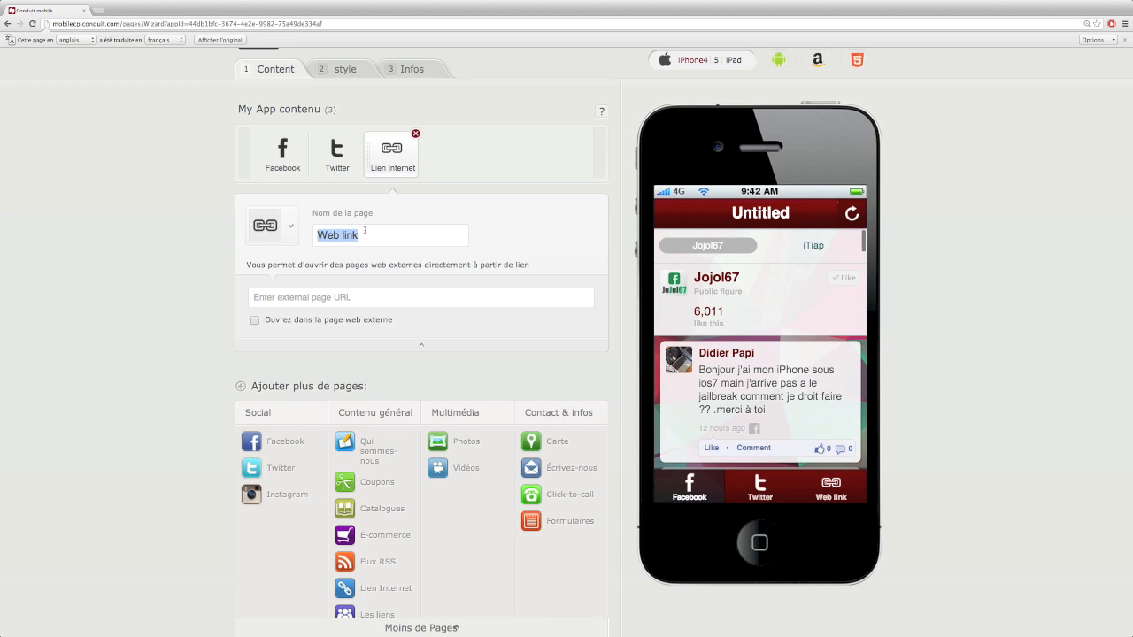
{"action": "type", "text": "WEB"}
{"action": "left_click", "coordinate": [265, 228]}
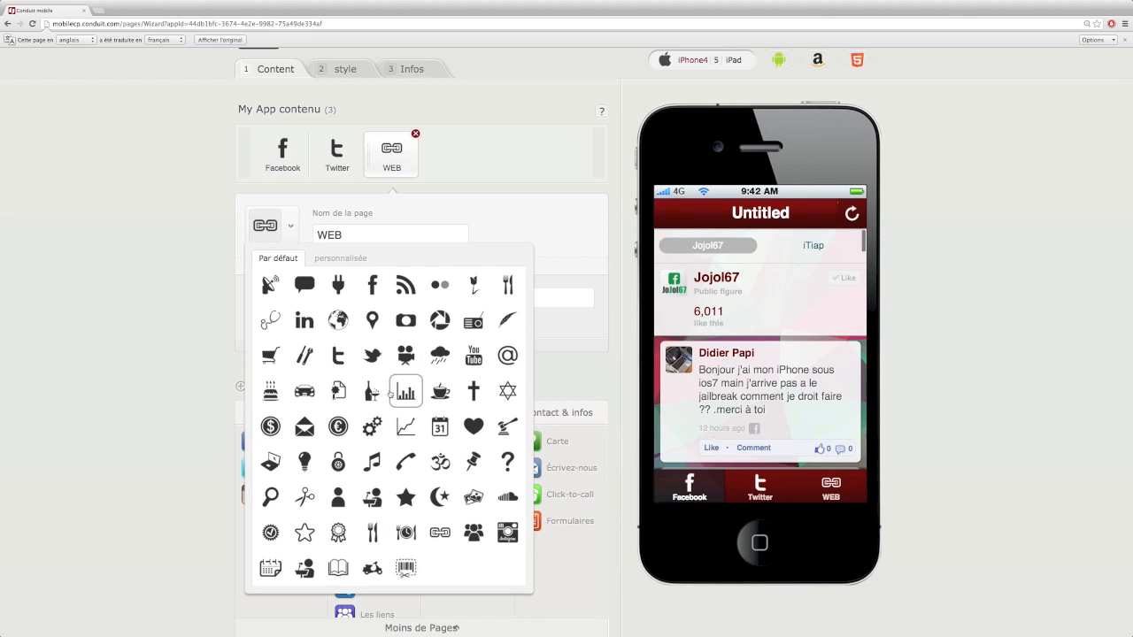
{"action": "left_click", "coordinate": [342, 326]}
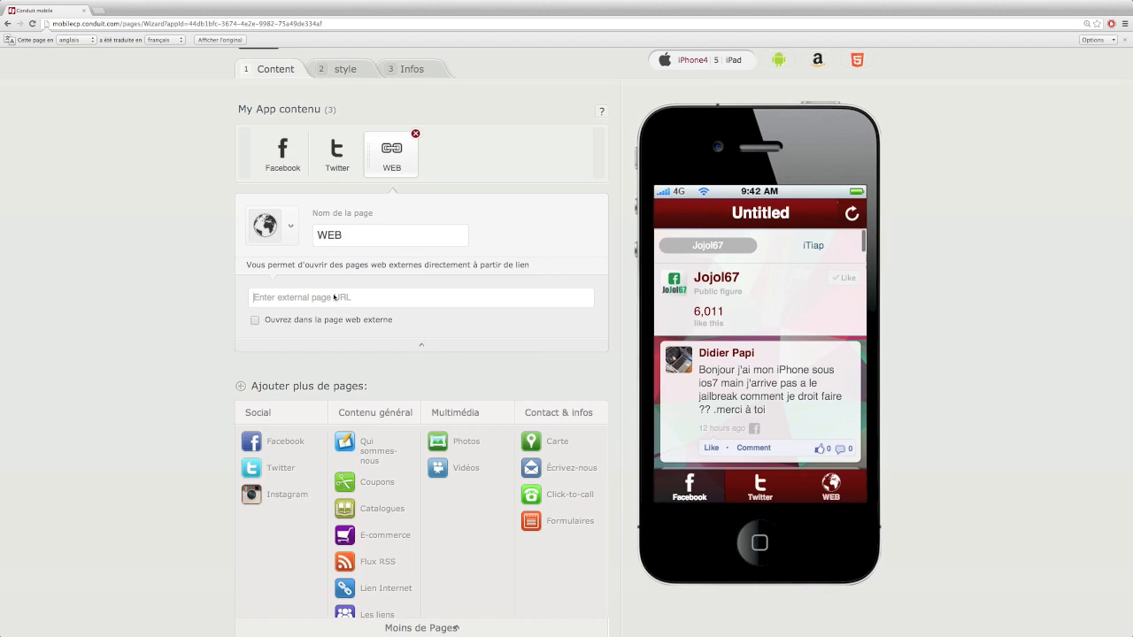
{"action": "left_click", "coordinate": [334, 297]}
{"action": "type", "text": "www.jojol67.com"}
{"action": "left_click", "coordinate": [420, 326]}
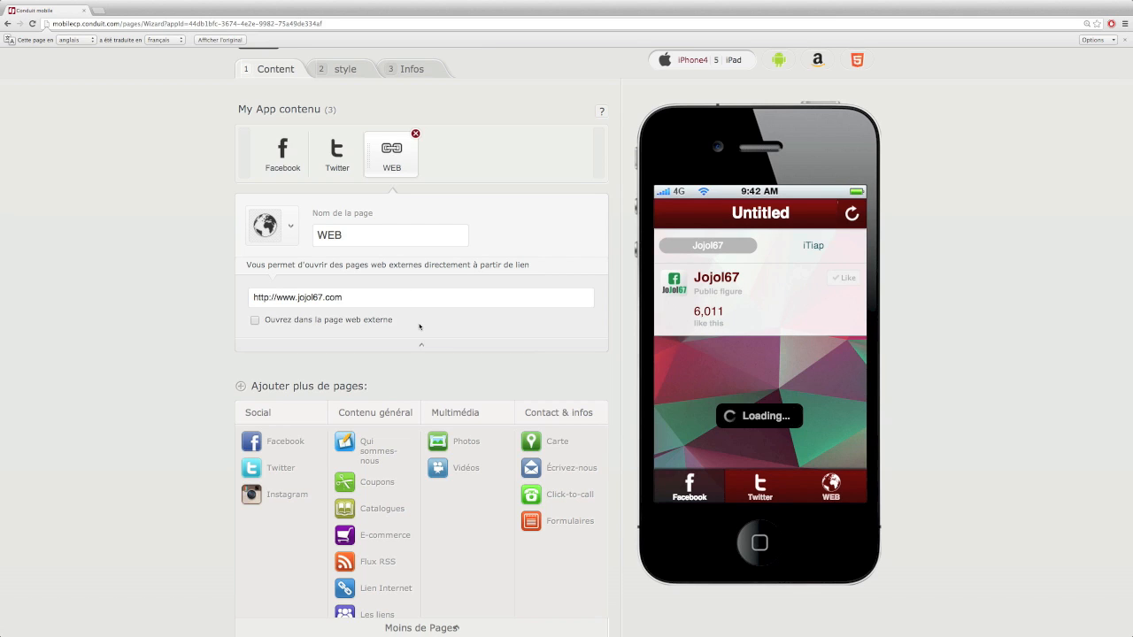
{"action": "left_click", "coordinate": [819, 487]}
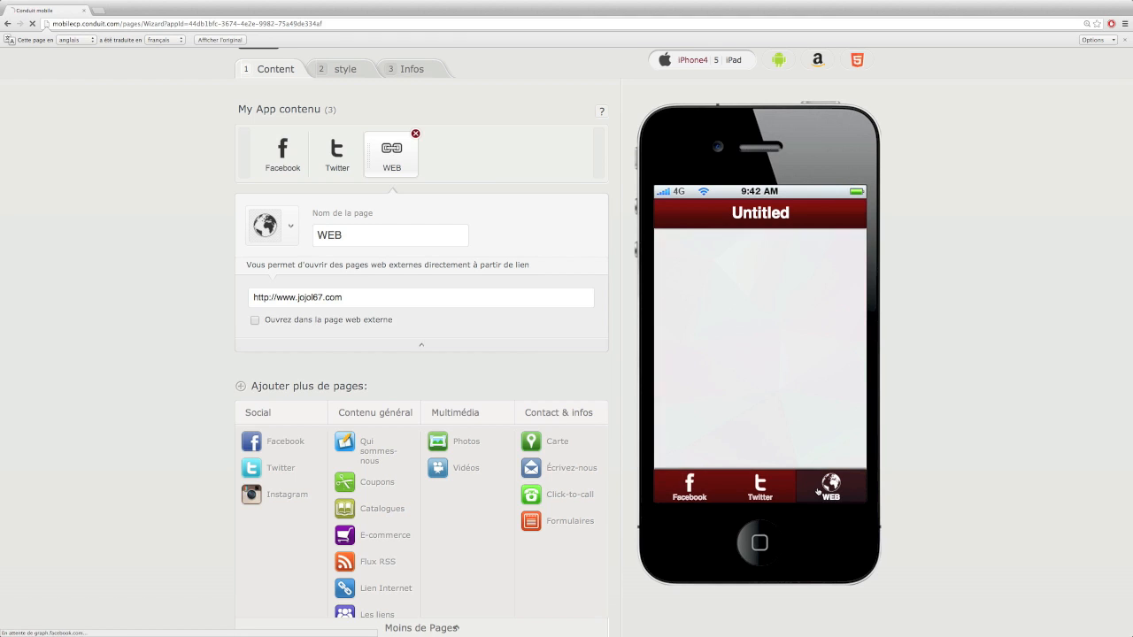
{"action": "scroll", "coordinate": [821, 298], "scroll_direction": "down", "scroll_amount": 3}
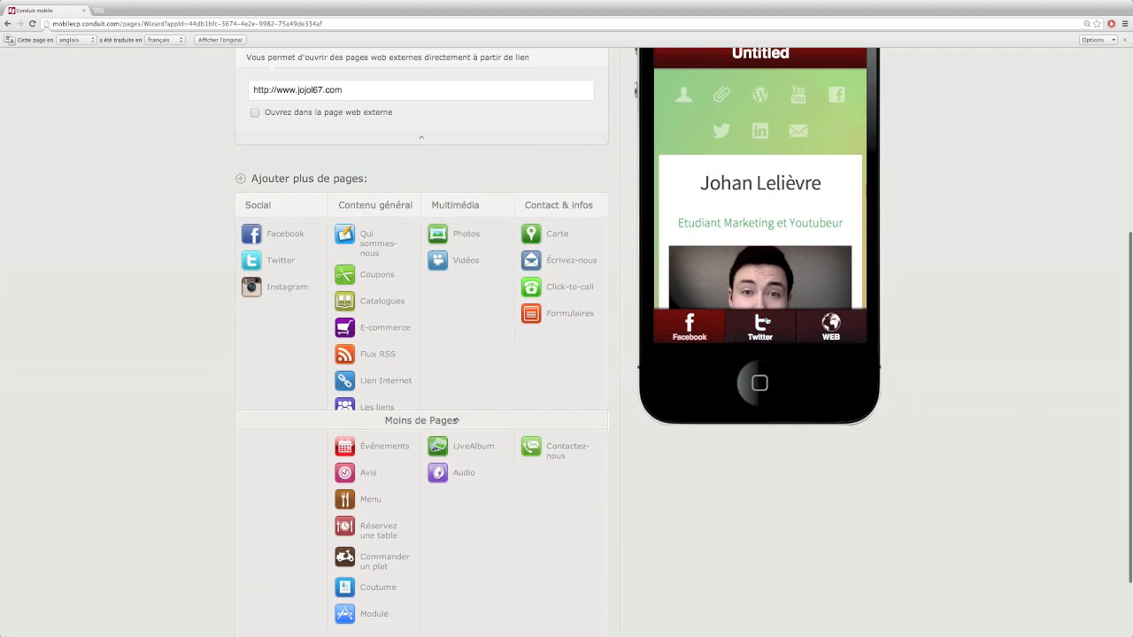
{"action": "scroll", "coordinate": [821, 297], "scroll_direction": "up", "scroll_amount": 5}
{"action": "scroll", "coordinate": [414, 404], "scroll_direction": "down", "scroll_amount": 4}
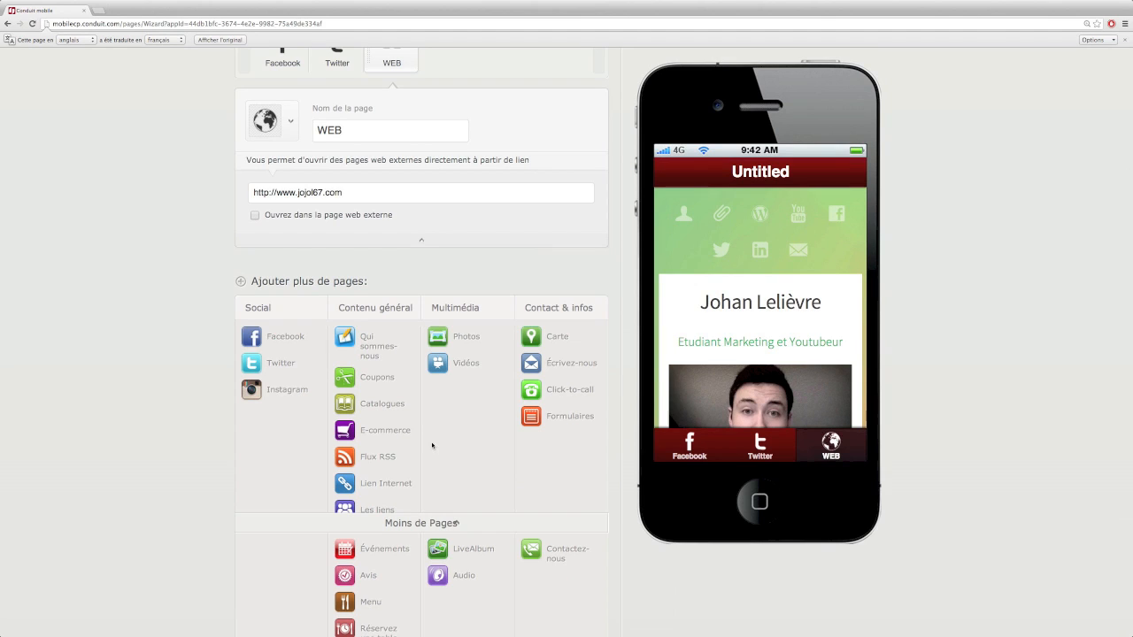
{"action": "scroll", "coordinate": [432, 445], "scroll_direction": "down", "scroll_amount": 3}
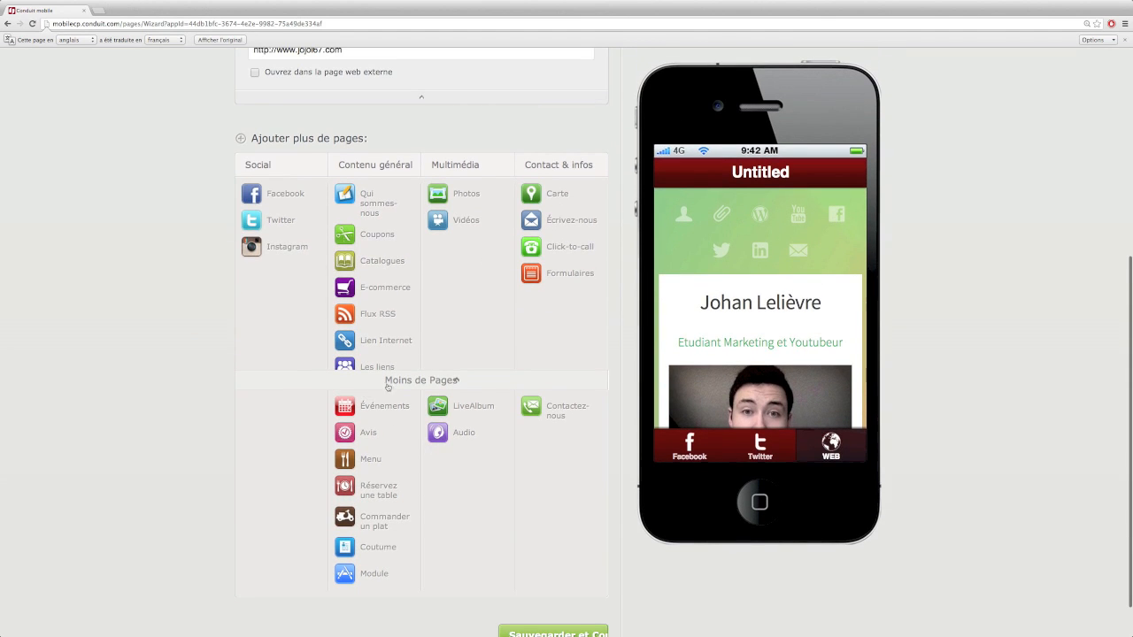
{"action": "left_click", "coordinate": [398, 383]}
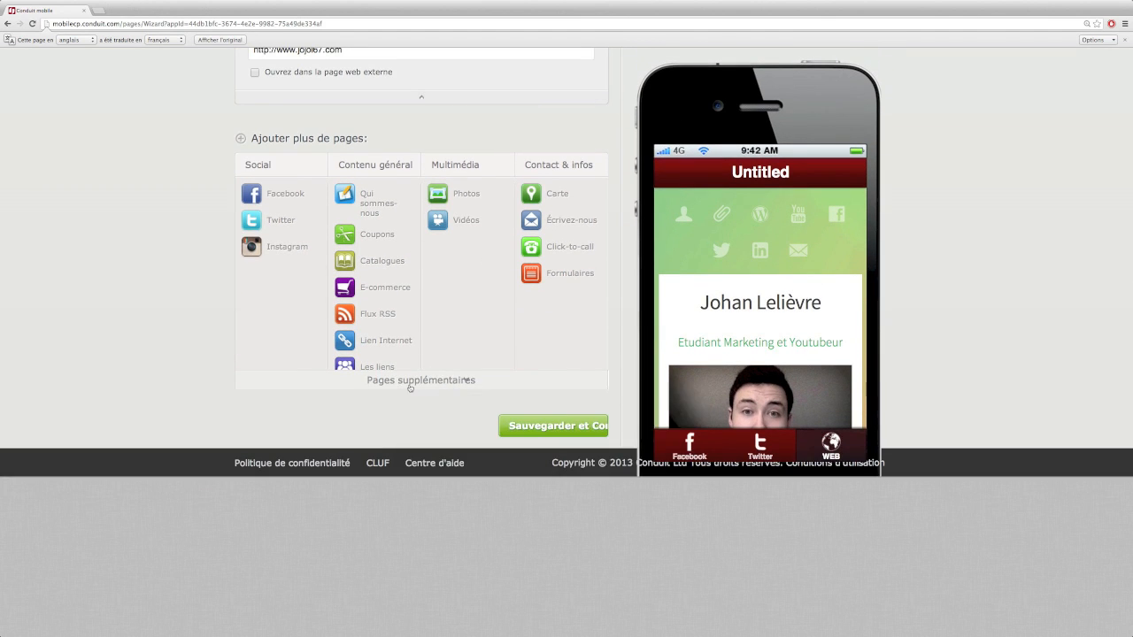
{"action": "left_click", "coordinate": [401, 382]}
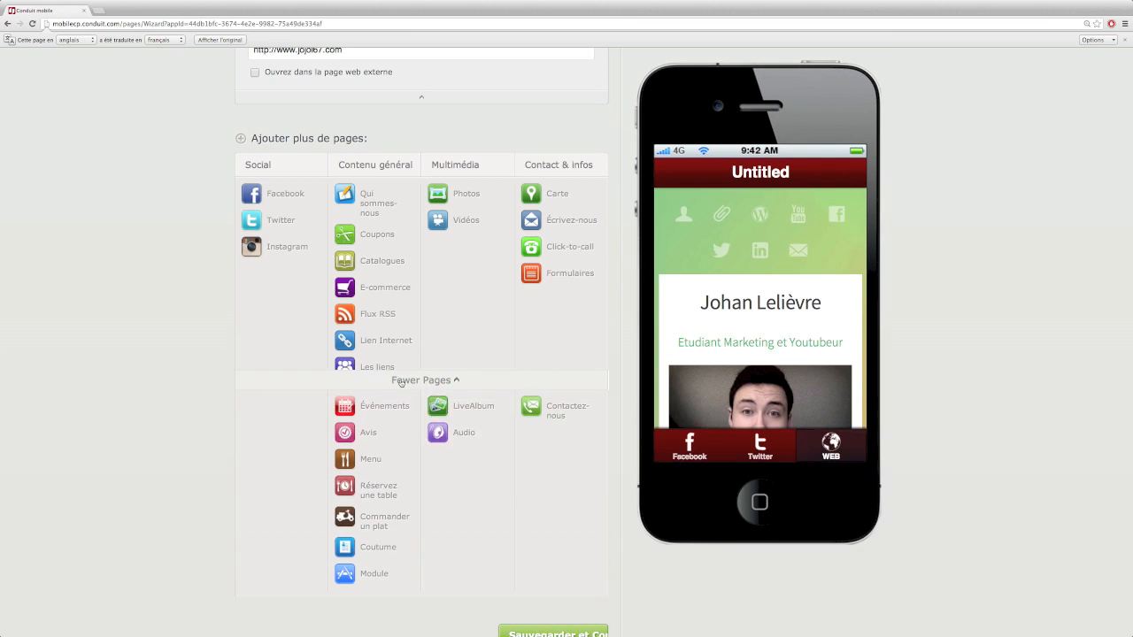
Add a Vidéos page using a YouTube source
{"action": "left_click", "coordinate": [450, 223]}
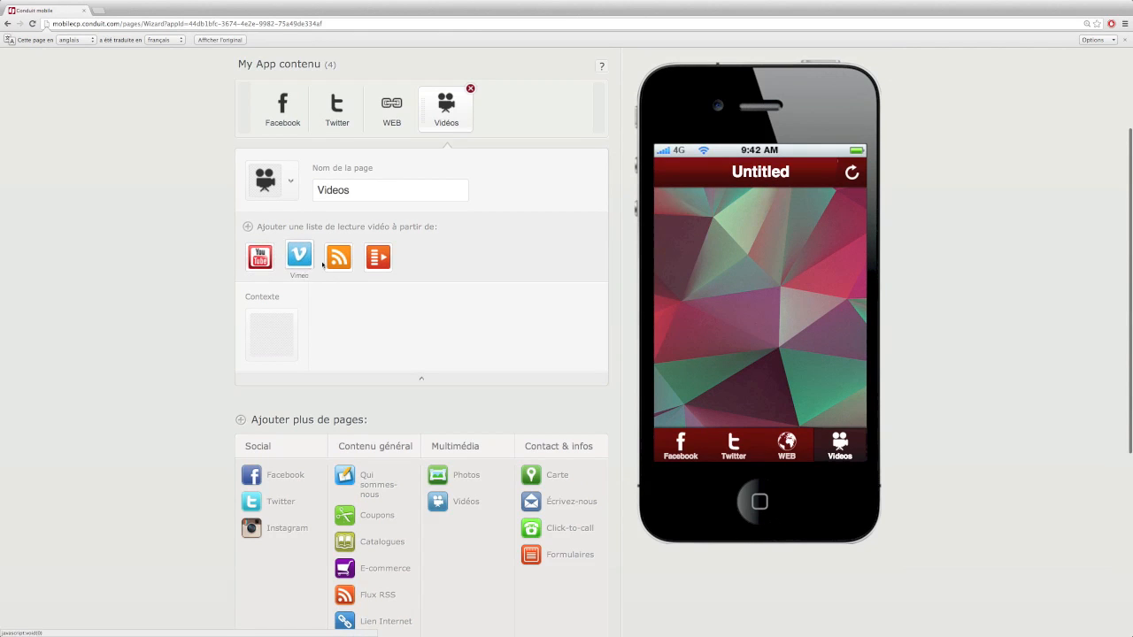
{"action": "left_click", "coordinate": [259, 255]}
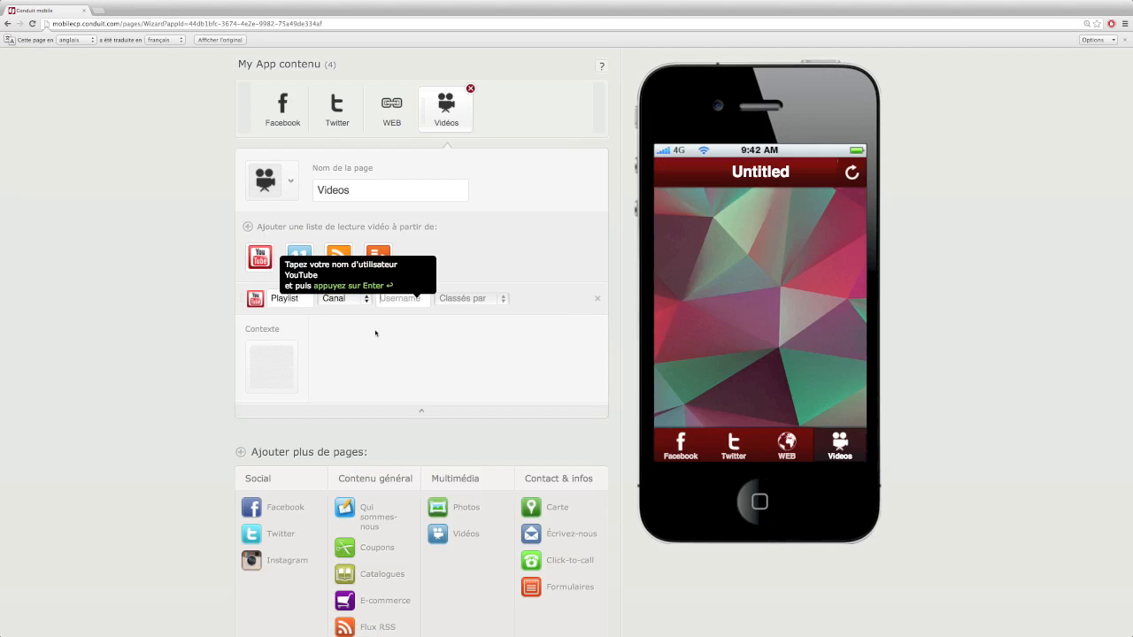
Set the Videos page's YouTube username to jojol67, leaving the sort order unchanged
{"action": "type", "text": "jojo"}
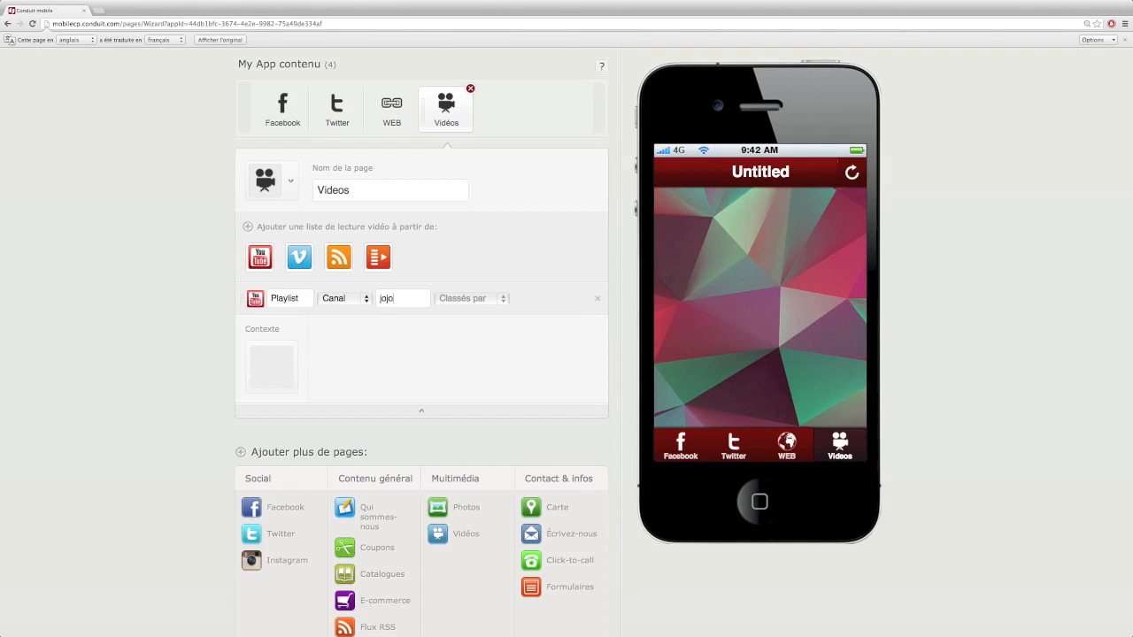
{"action": "type", "text": "l67"}
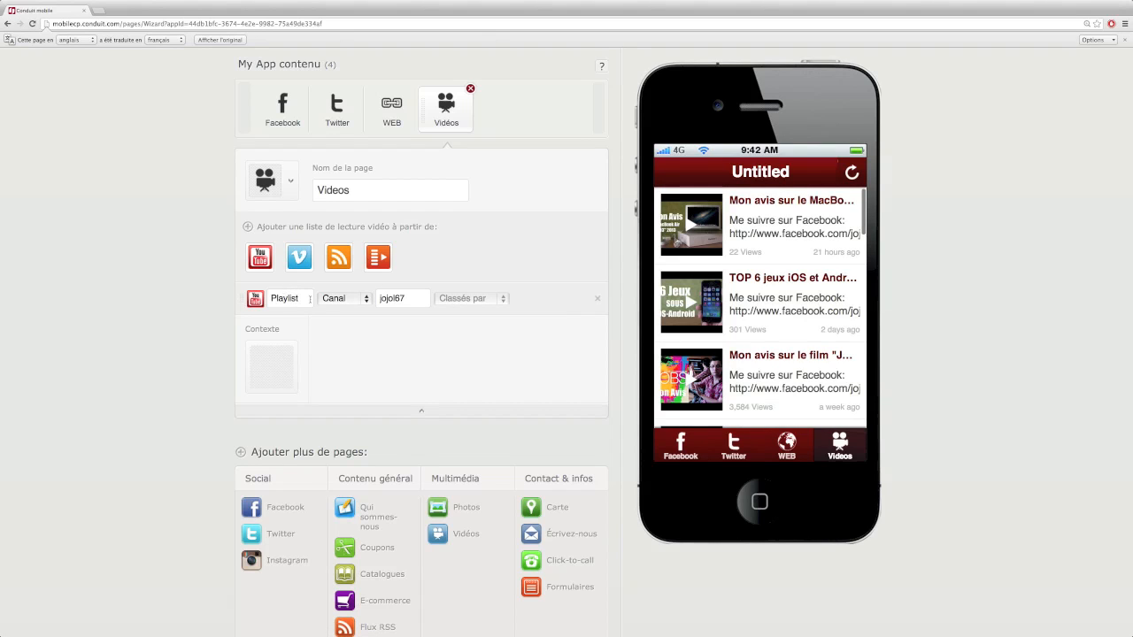
{"action": "double_click", "coordinate": [291, 300]}
{"action": "left_click", "coordinate": [464, 300]}
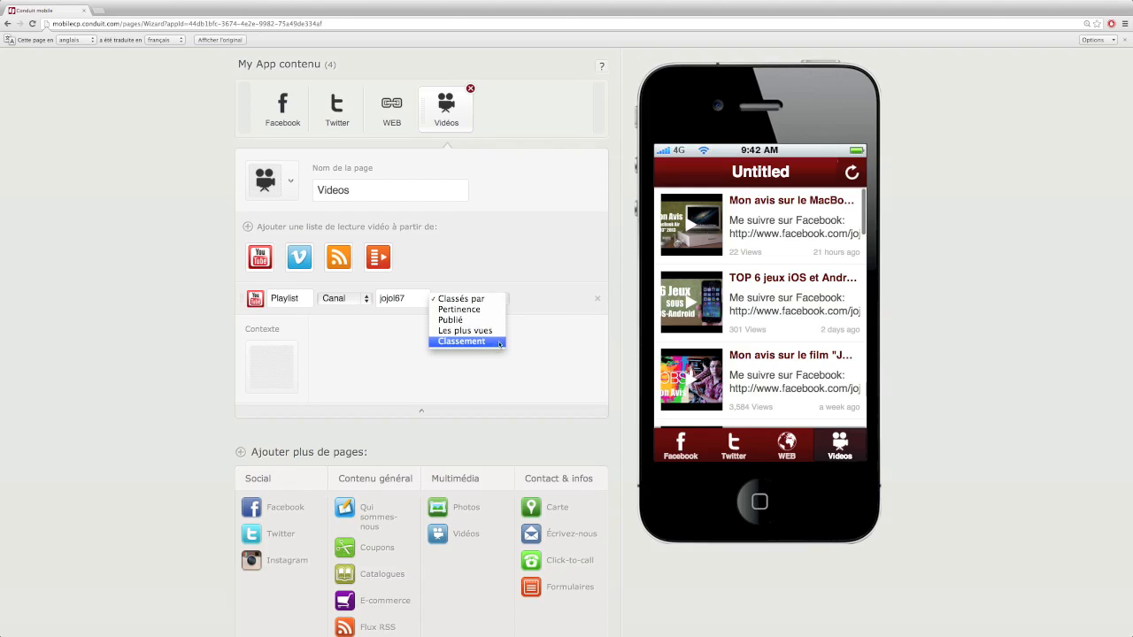
{"action": "left_click", "coordinate": [483, 271]}
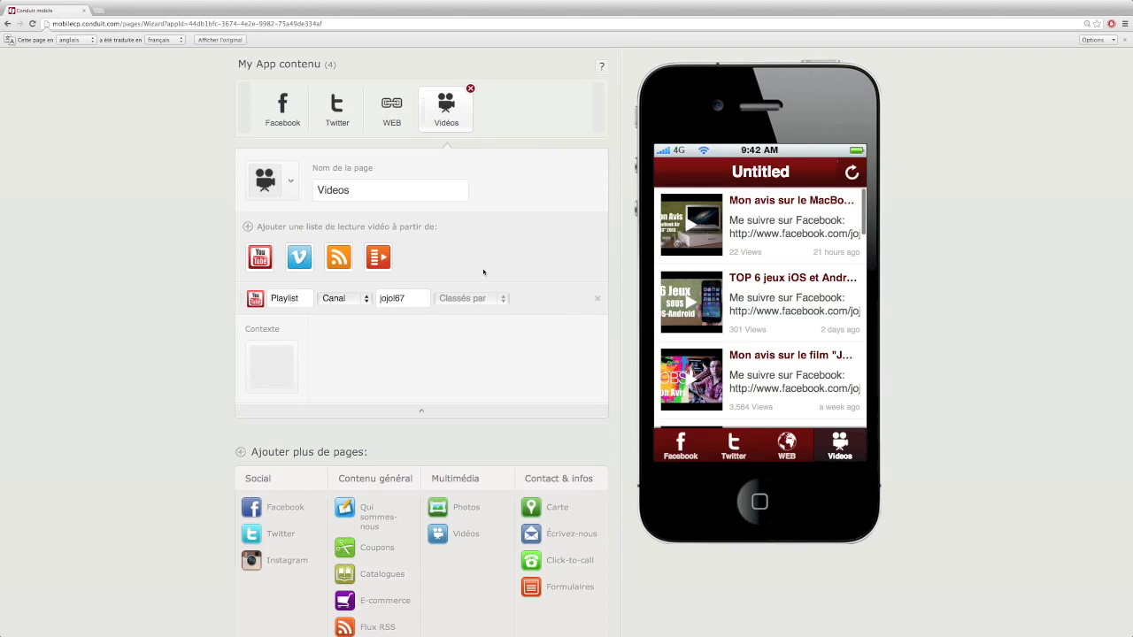
Give the Videos page the YouTube icon and zoom the browser in
{"action": "left_click", "coordinate": [291, 183]}
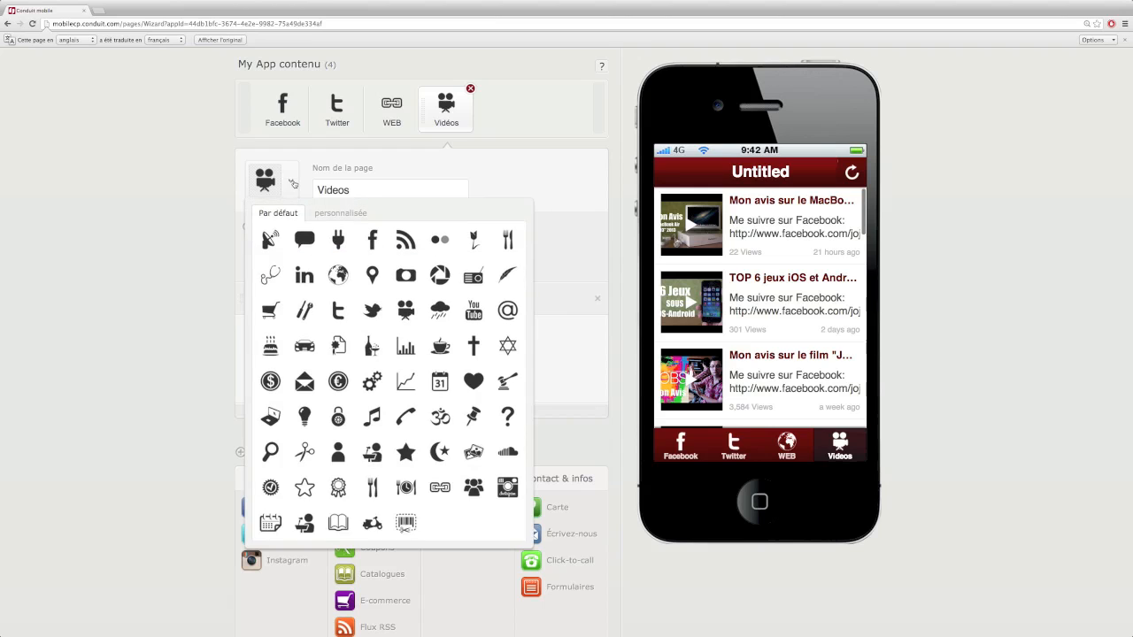
{"action": "left_click", "coordinate": [468, 313]}
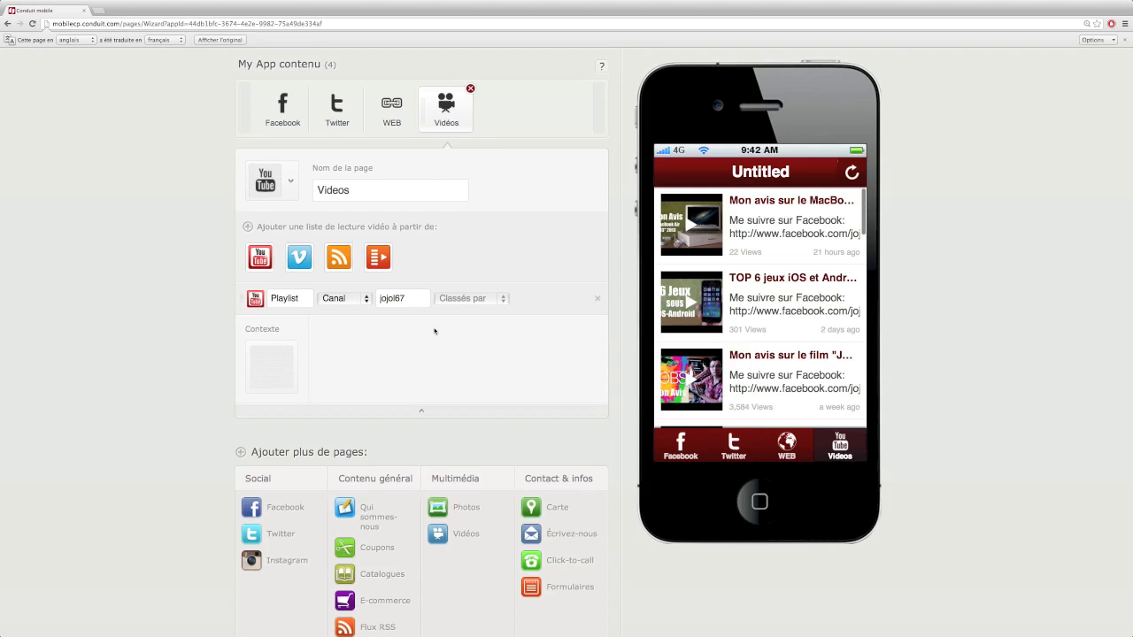
{"action": "scroll", "coordinate": [435, 331], "scroll_direction": "down", "scroll_amount": 5}
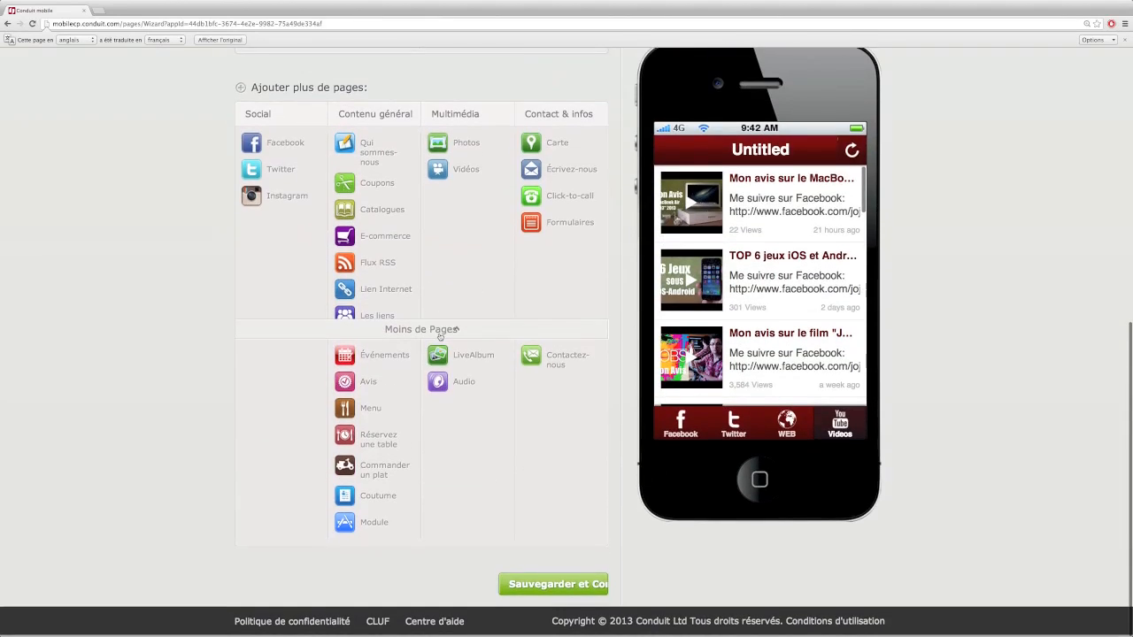
{"action": "scroll", "coordinate": [440, 336], "scroll_direction": "up", "scroll_amount": 7}
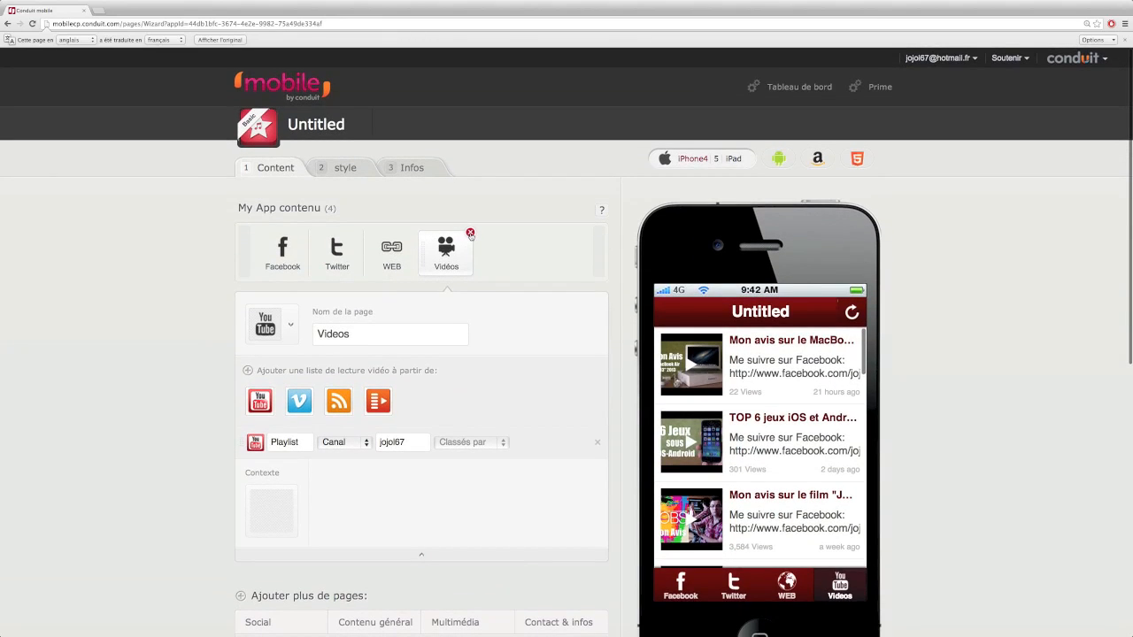
{"action": "key", "text": "super+plus"}
{"action": "key", "text": "super+plus"}
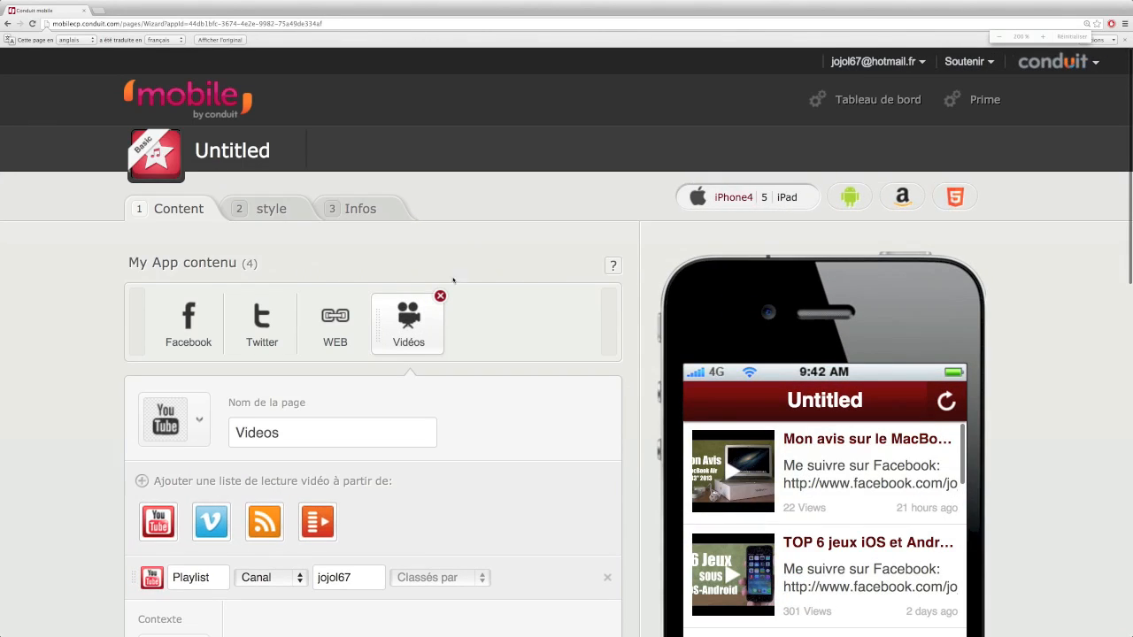
Remove the Vidéos page, then try dragging WEB, Facebook and Twitter into a new order without success
{"action": "left_click", "coordinate": [440, 296]}
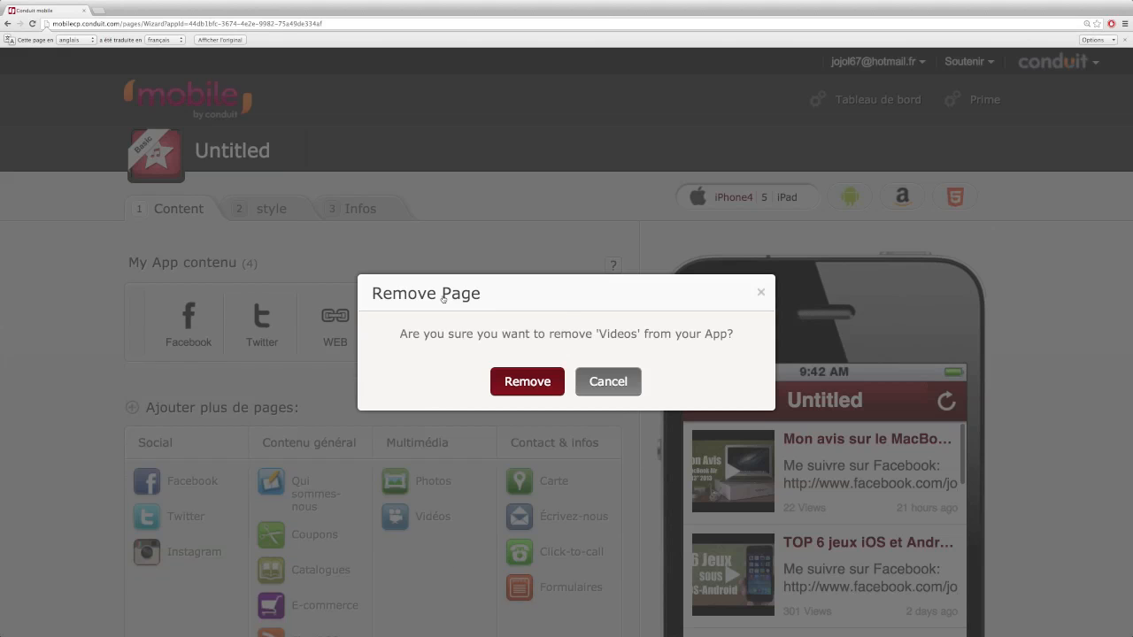
{"action": "left_click", "coordinate": [529, 382]}
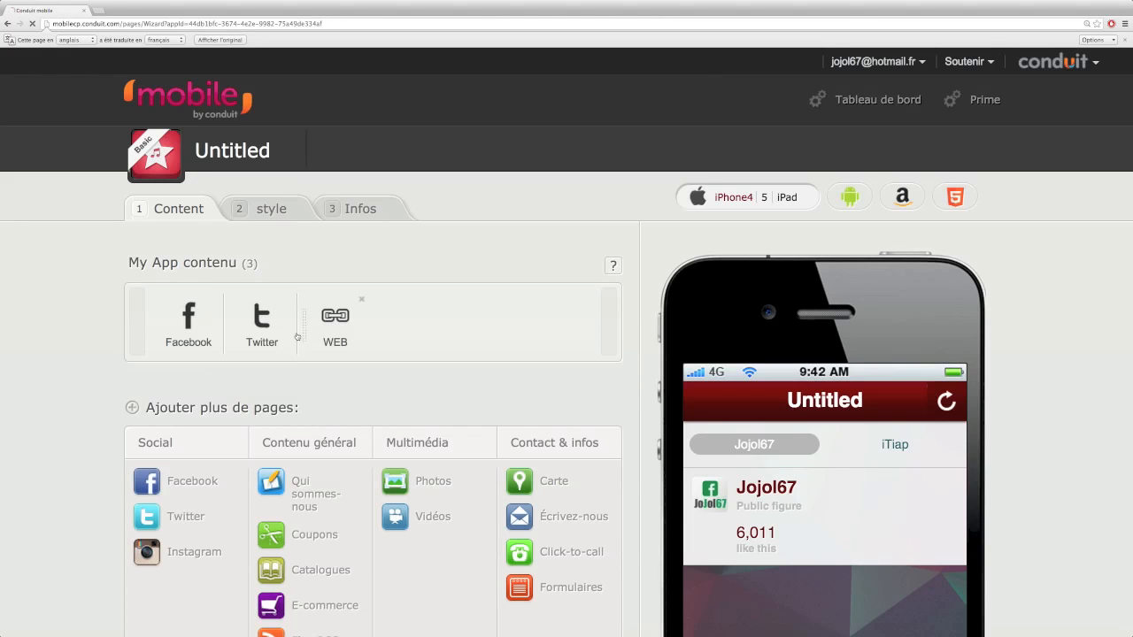
{"action": "left_click_drag", "start_coordinate": [307, 325], "coordinate": [421, 340]}
{"action": "left_click_drag", "start_coordinate": [304, 326], "coordinate": [162, 292]}
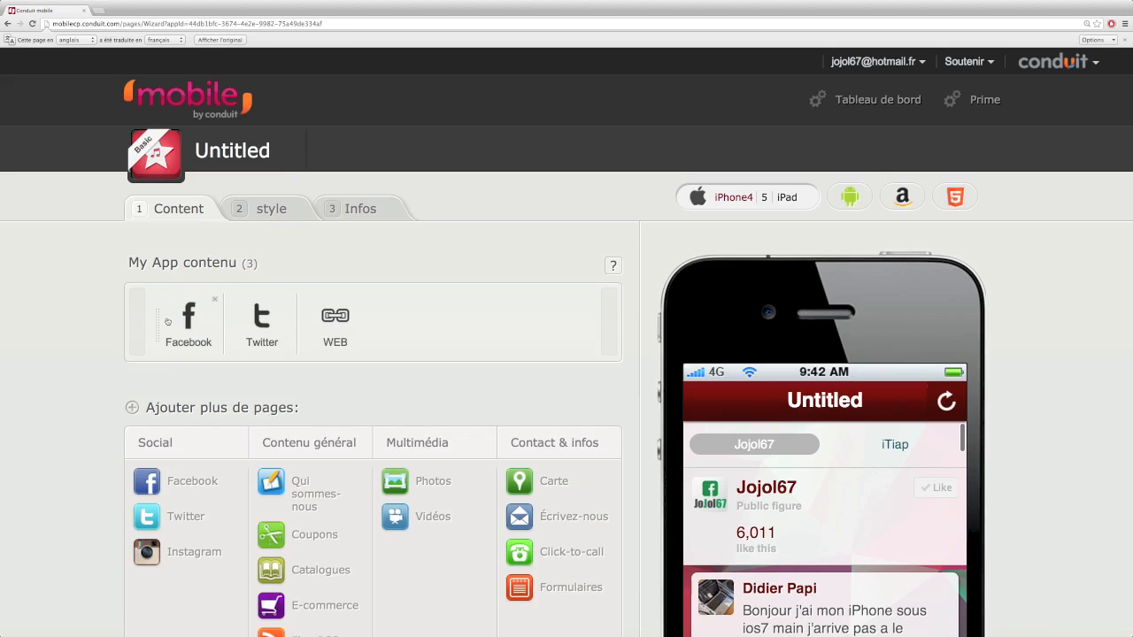
{"action": "left_click_drag", "start_coordinate": [159, 313], "coordinate": [463, 309]}
{"action": "left_click_drag", "start_coordinate": [236, 316], "coordinate": [495, 315]}
{"action": "left_click_drag", "start_coordinate": [301, 321], "coordinate": [76, 306]}
{"action": "left_click_drag", "start_coordinate": [154, 323], "coordinate": [443, 352]}
{"action": "left_click_drag", "start_coordinate": [292, 320], "coordinate": [128, 323]}
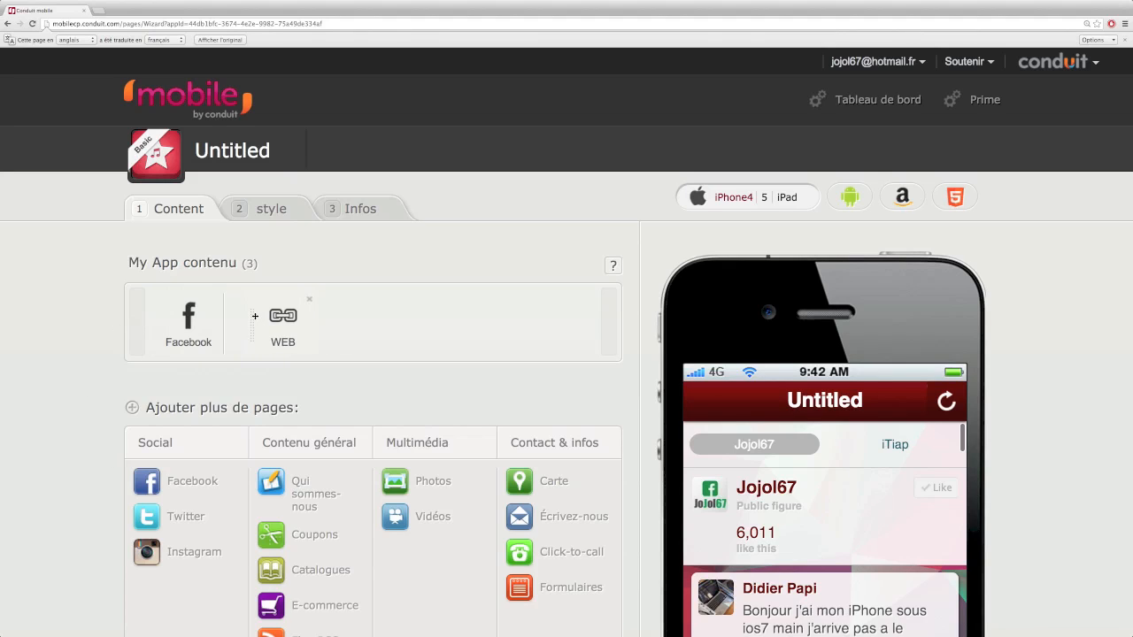
{"action": "left_click_drag", "start_coordinate": [228, 316], "coordinate": [422, 337]}
{"action": "left_click_drag", "start_coordinate": [225, 325], "coordinate": [551, 380]}
{"action": "key", "text": "ctrl+minus"}
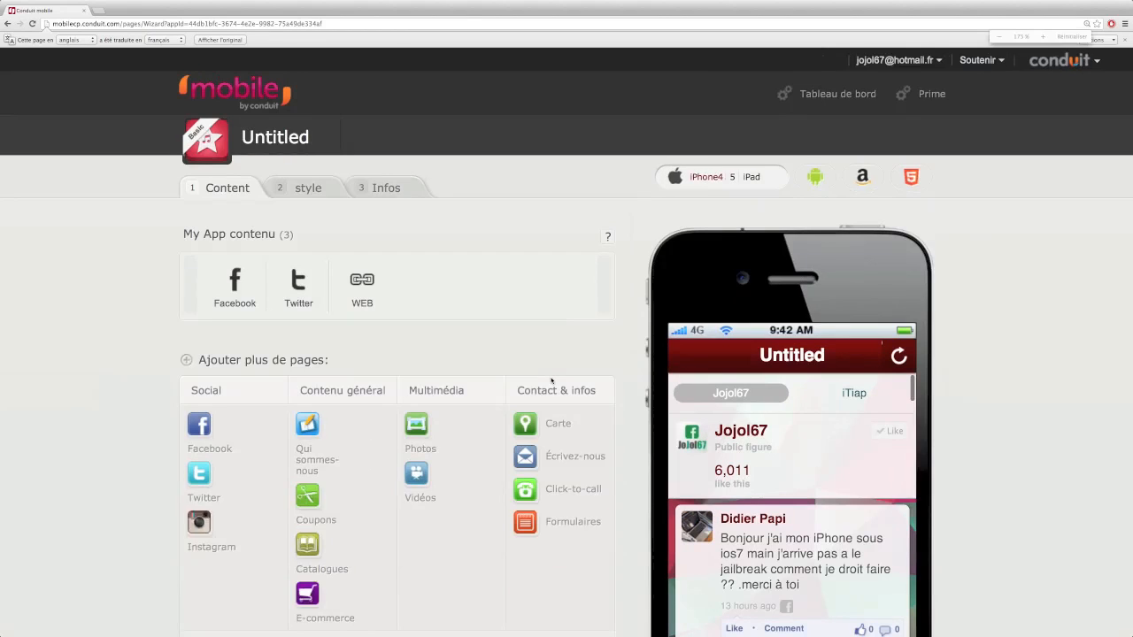
{"action": "left_click", "coordinate": [367, 285]}
{"action": "scroll", "coordinate": [313, 350], "scroll_direction": "down", "scroll_amount": 3}
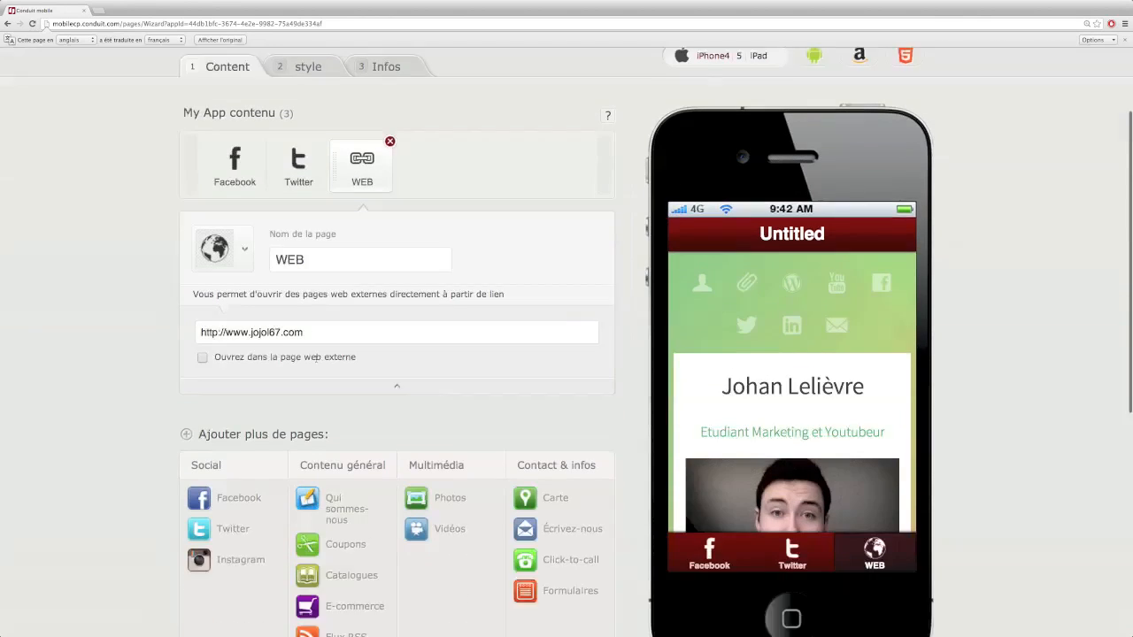
{"action": "scroll", "coordinate": [316, 358], "scroll_direction": "up", "scroll_amount": 3}
{"action": "left_click_drag", "start_coordinate": [361, 288], "coordinate": [96, 260]}
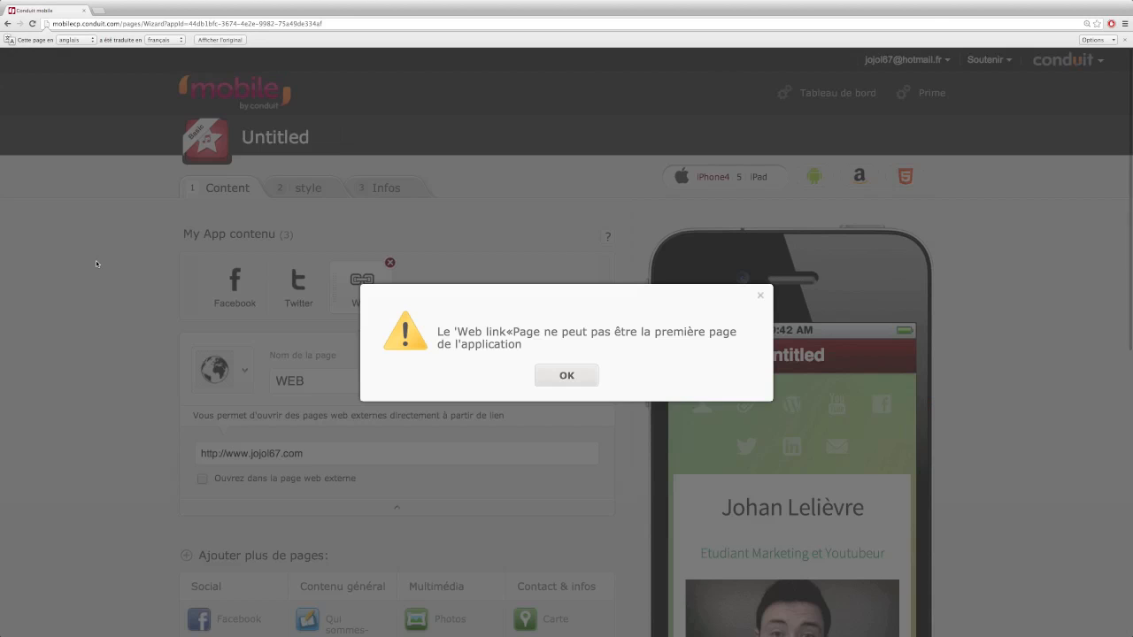
{"action": "left_click", "coordinate": [559, 373]}
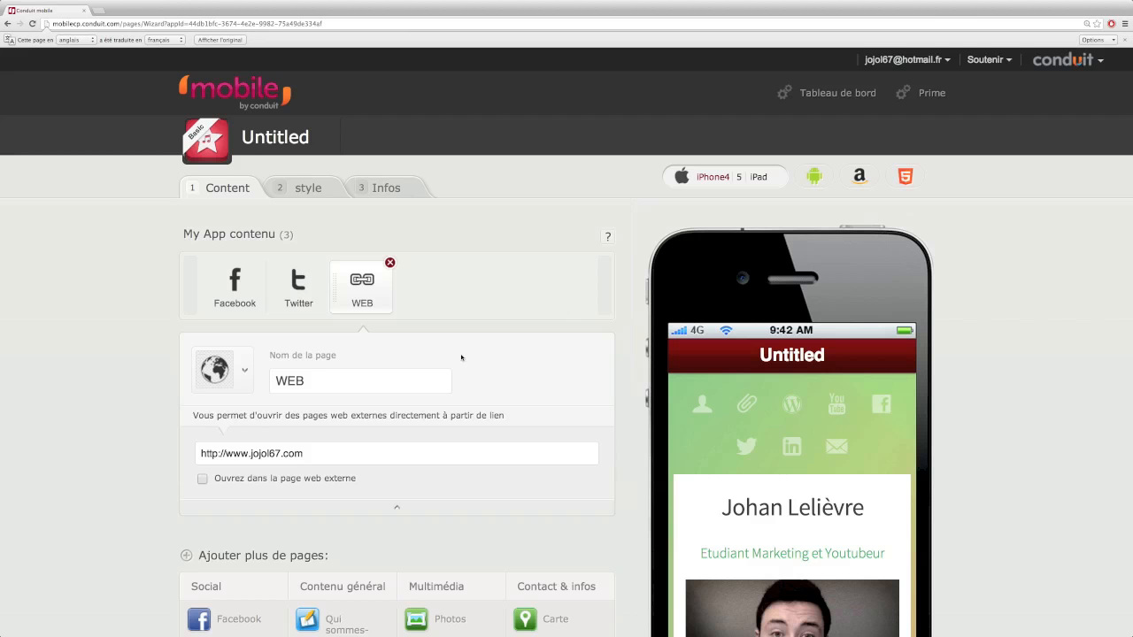
{"action": "left_click_drag", "start_coordinate": [334, 279], "coordinate": [170, 280]}
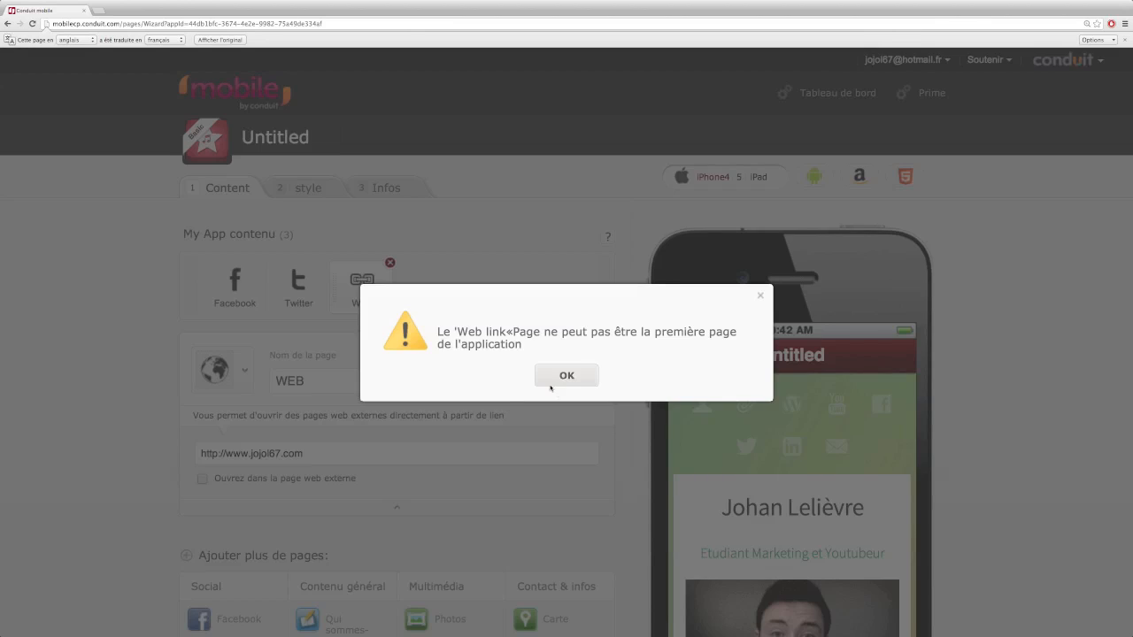
{"action": "left_click", "coordinate": [550, 379]}
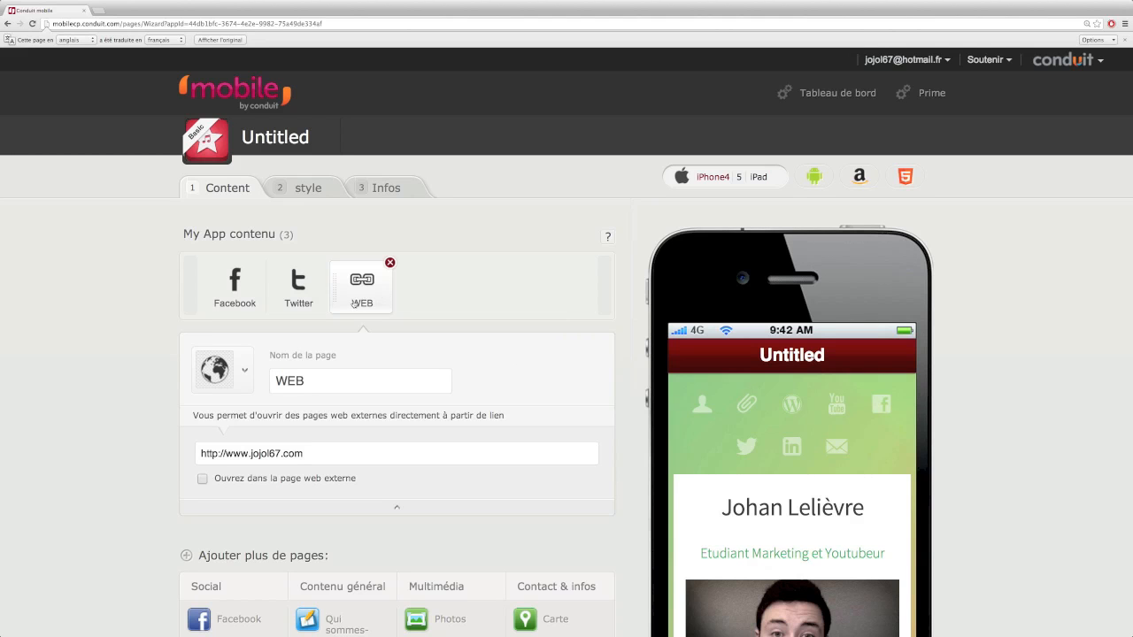
Reorder the pages to WEB, Twitter, Facebook
{"action": "left_click_drag", "start_coordinate": [330, 293], "coordinate": [274, 285]}
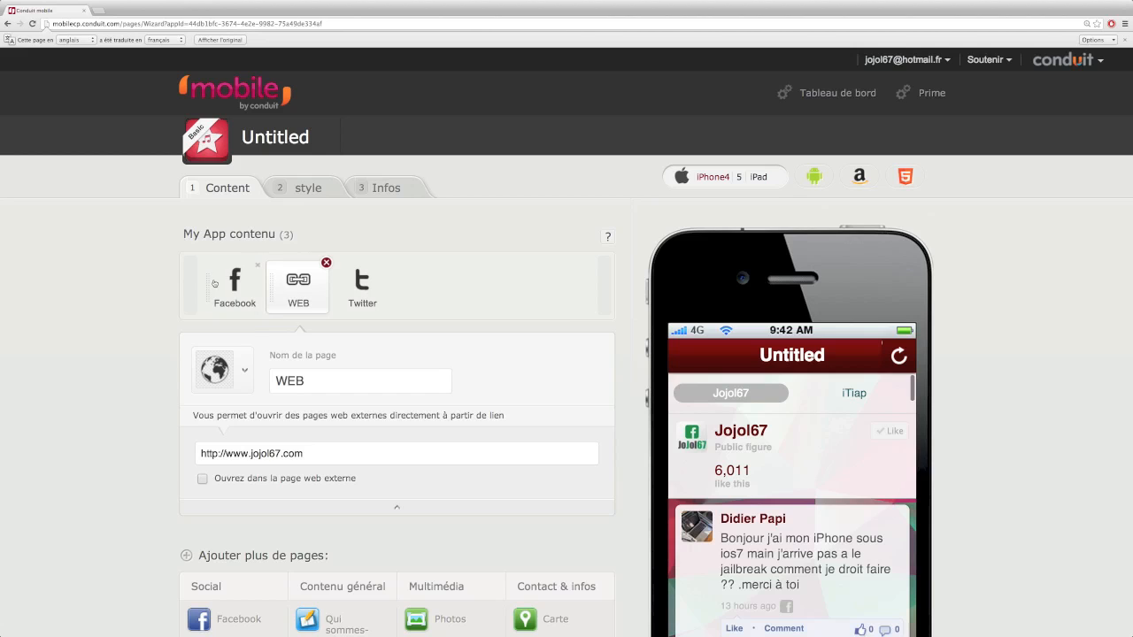
{"action": "left_click_drag", "start_coordinate": [209, 282], "coordinate": [362, 288]}
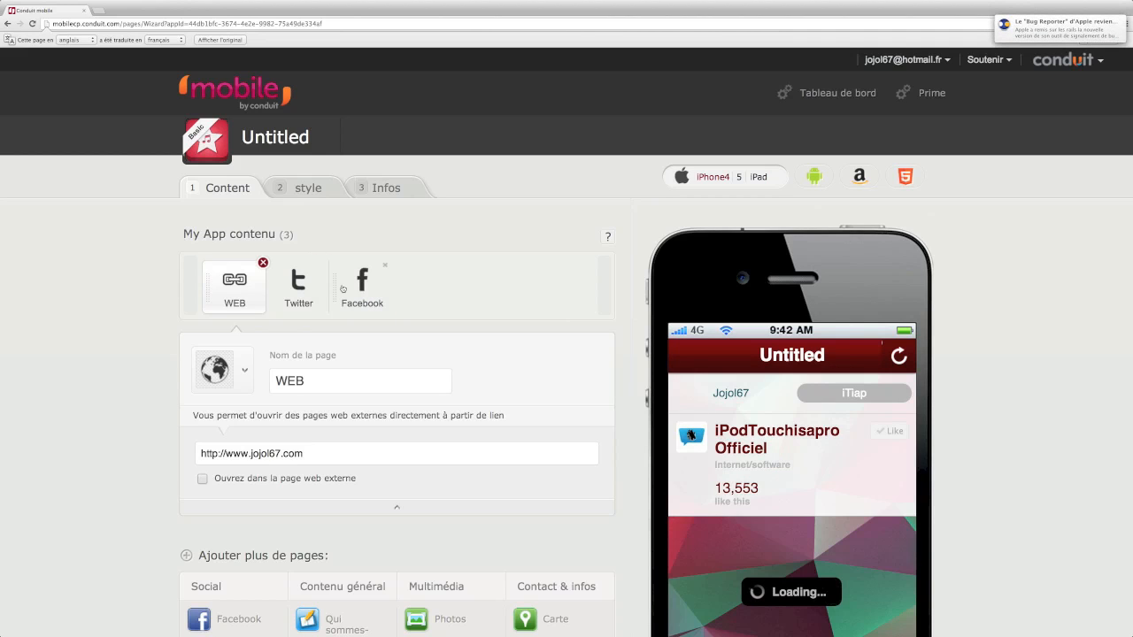
{"action": "scroll", "coordinate": [421, 285], "scroll_direction": "down", "scroll_amount": 3}
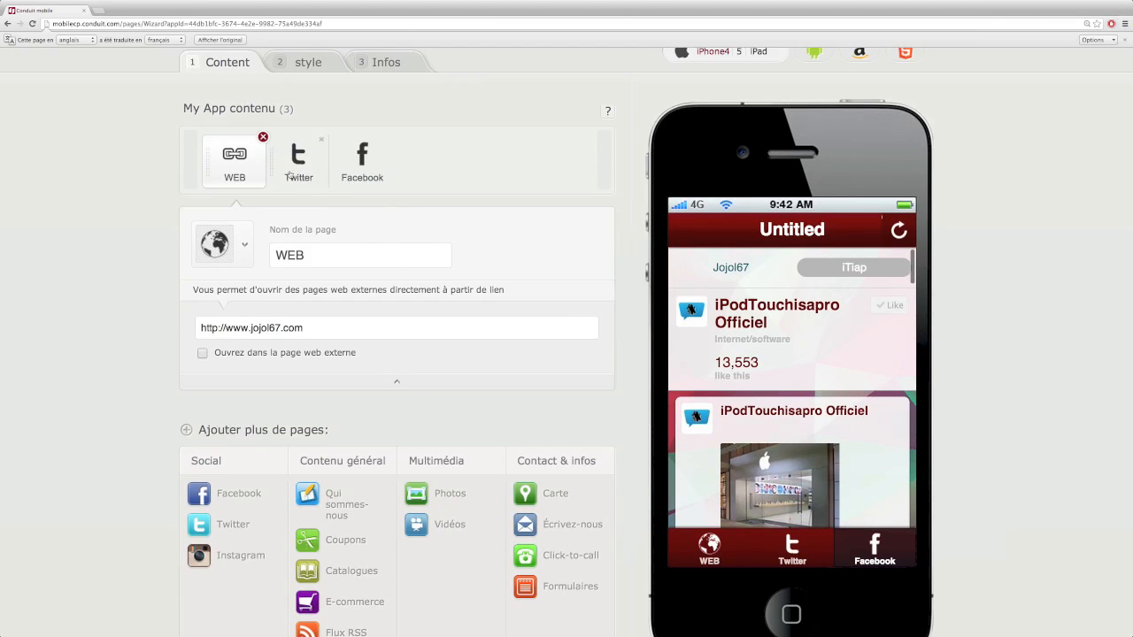
Replace the Untitled header with the text title jojol67, keeping Texte rather than Image
{"action": "left_click", "coordinate": [301, 62]}
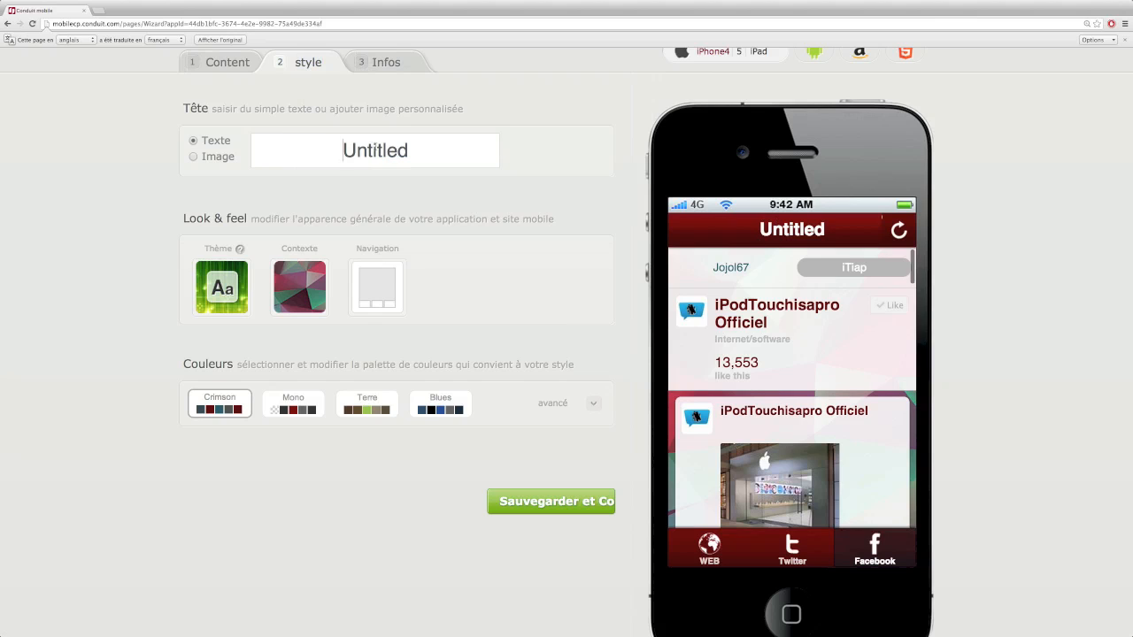
{"action": "double_click", "coordinate": [376, 150]}
{"action": "type", "text": "jojol67"}
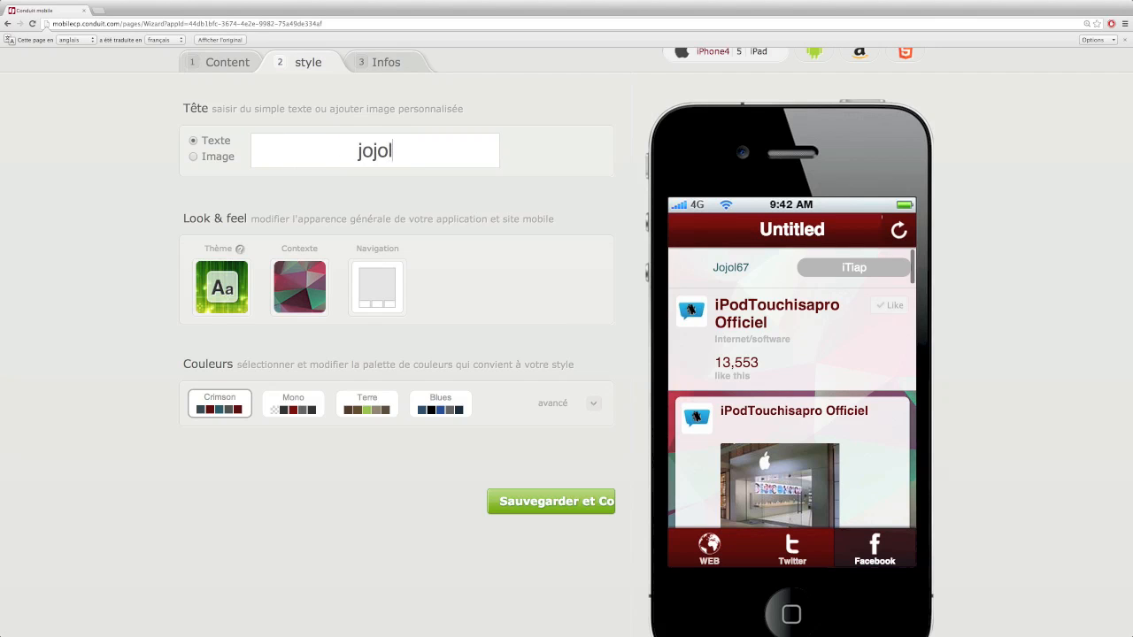
{"action": "left_click", "coordinate": [193, 156]}
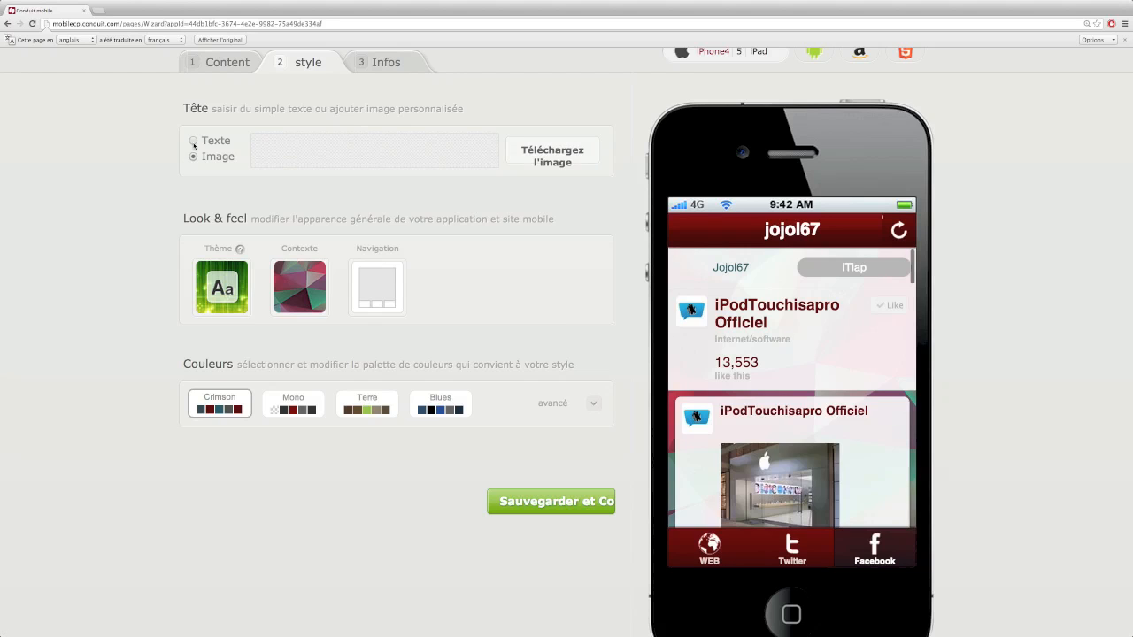
{"action": "left_click", "coordinate": [193, 141]}
{"action": "left_click", "coordinate": [234, 293]}
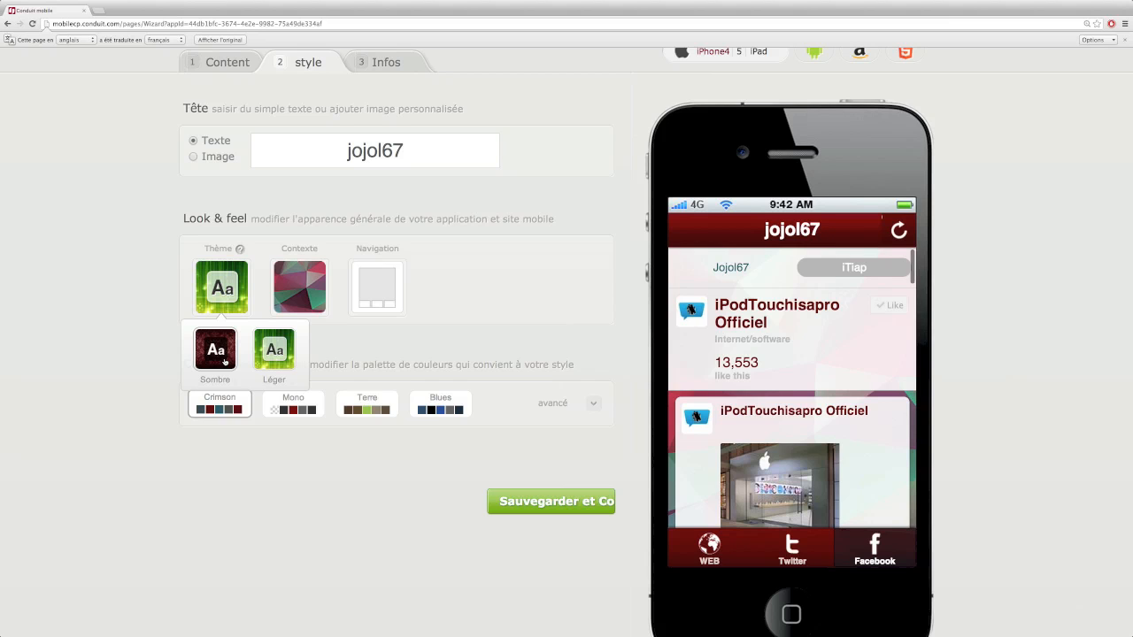
Keep the Léger theme and choose the blue sky picture as the background
{"action": "left_click", "coordinate": [270, 362]}
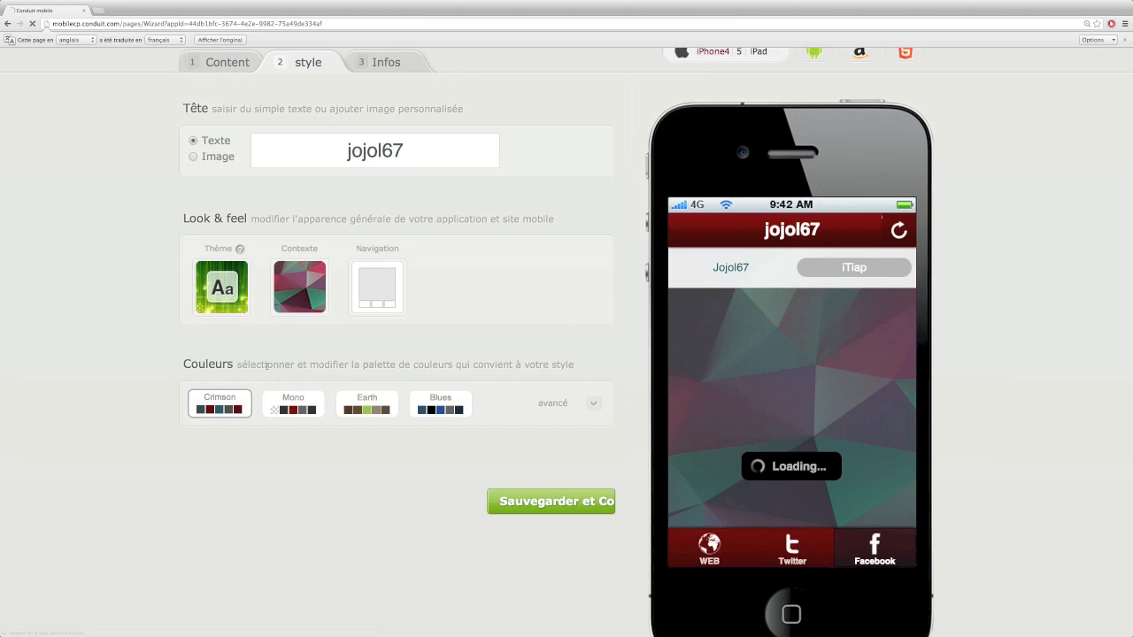
{"action": "left_click", "coordinate": [298, 296]}
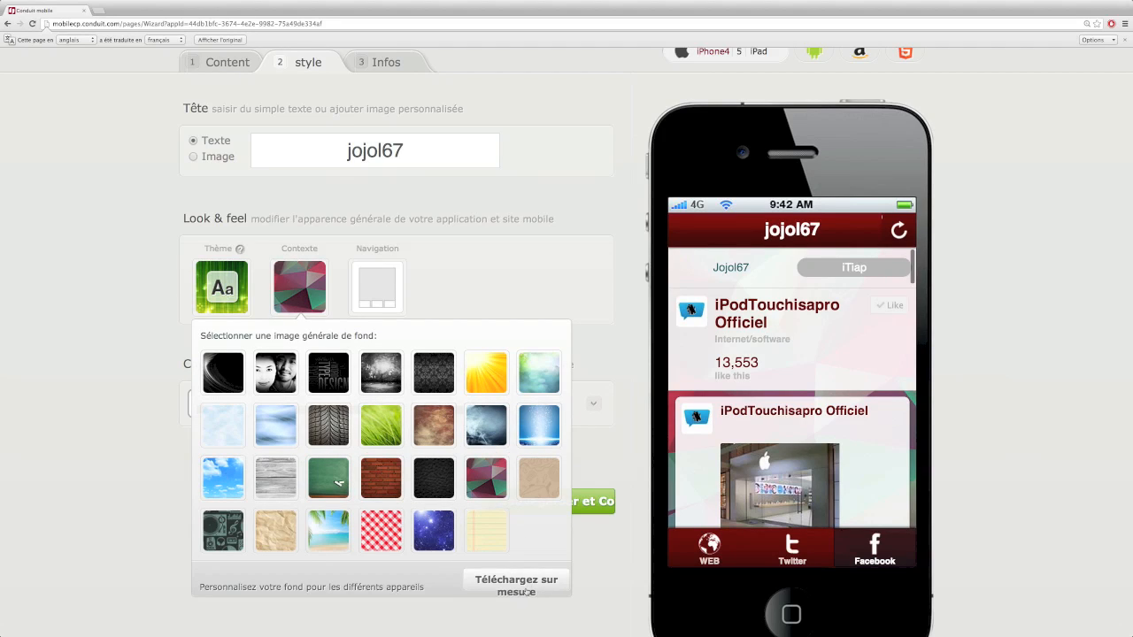
{"action": "left_click", "coordinate": [222, 477]}
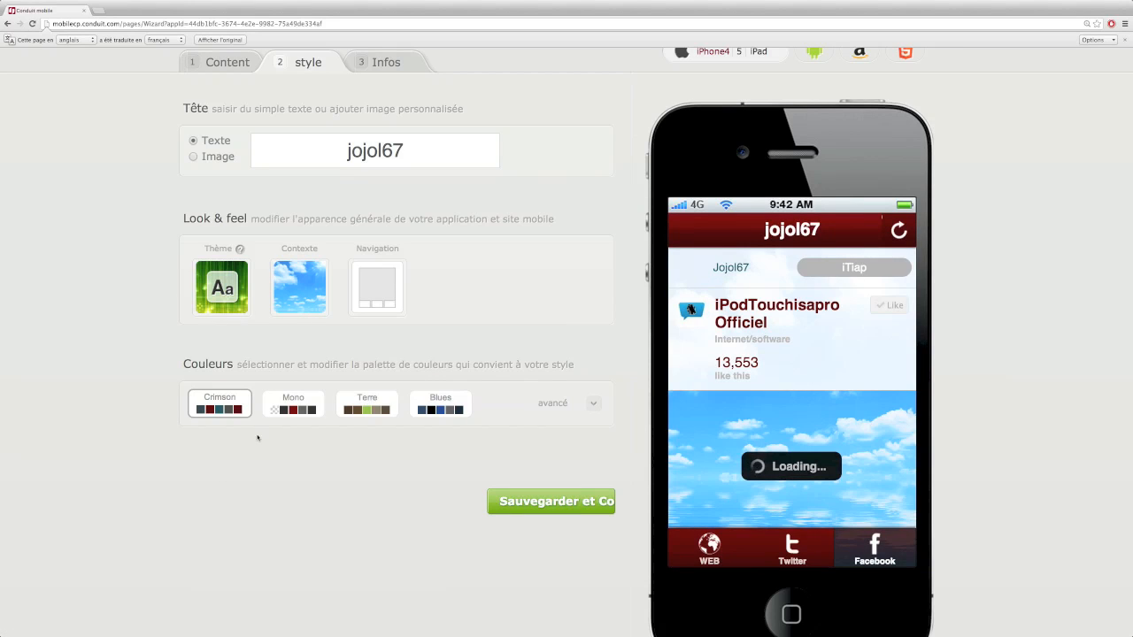
{"action": "left_click", "coordinate": [382, 283]}
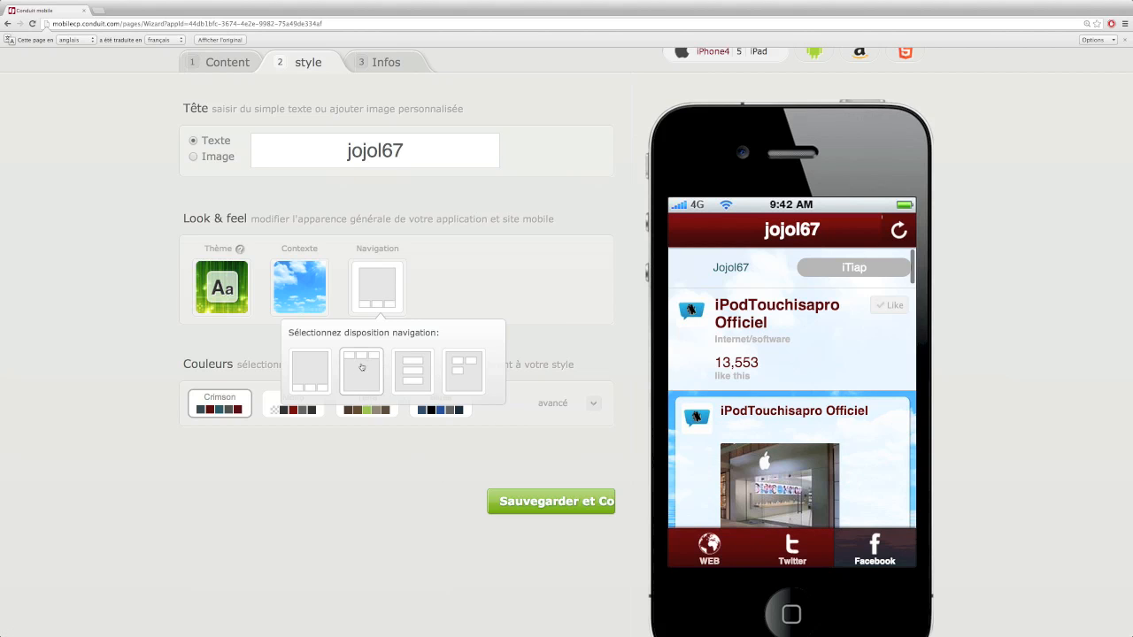
Try the list and icon-grid navigation layouts, then settle on the top-tab layout
{"action": "left_click", "coordinate": [362, 368]}
{"action": "left_click", "coordinate": [377, 288]}
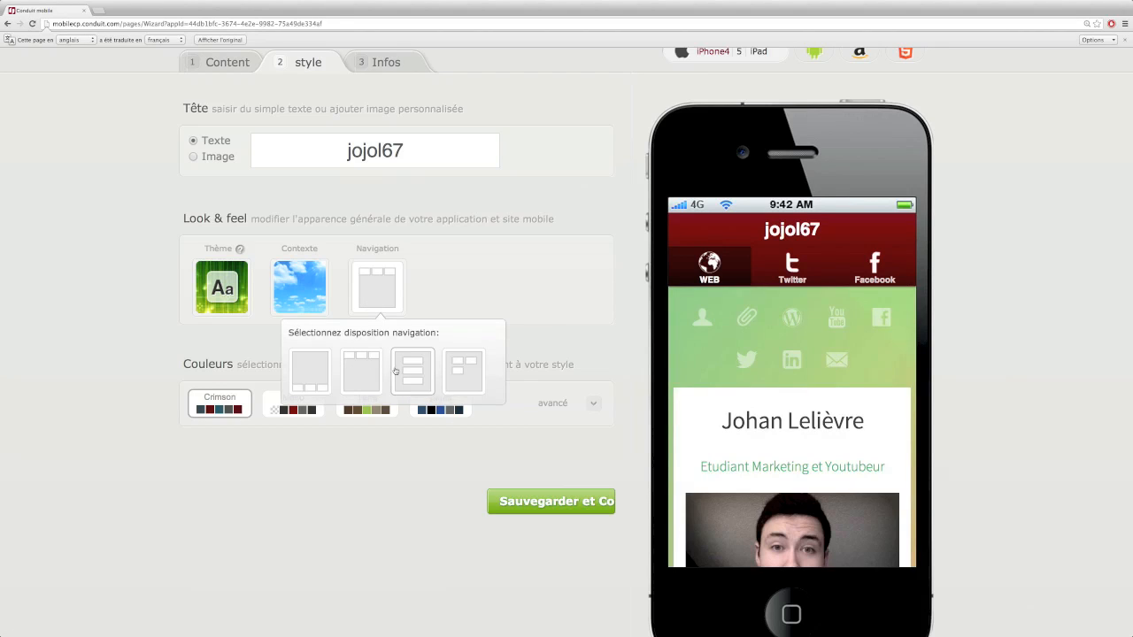
{"action": "left_click", "coordinate": [403, 371]}
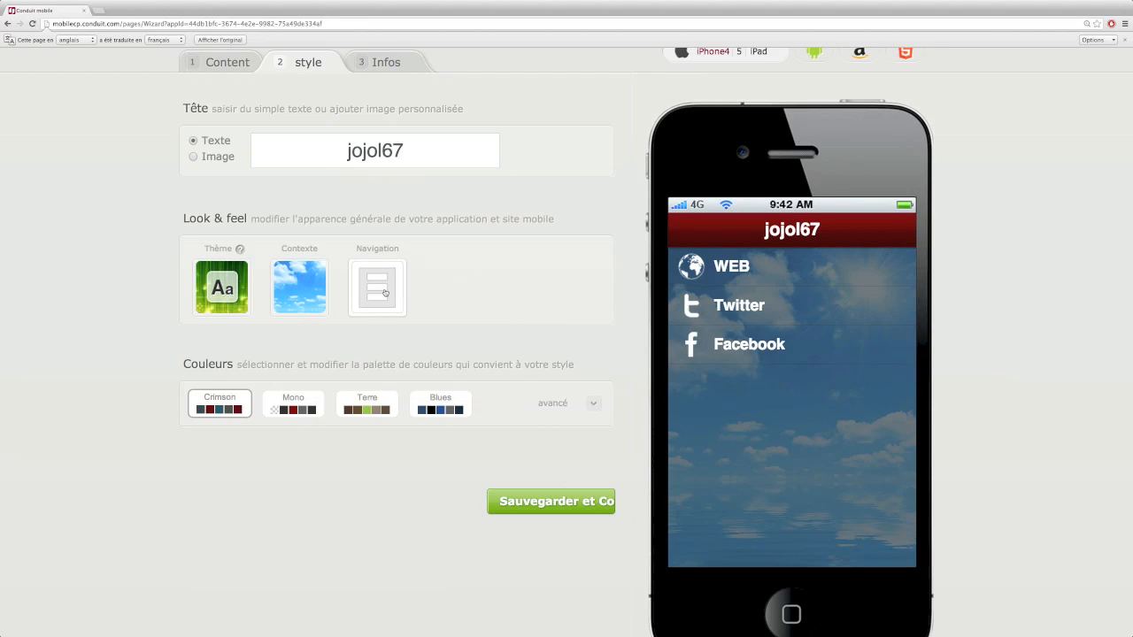
{"action": "left_click", "coordinate": [377, 288]}
{"action": "left_click", "coordinate": [469, 377]}
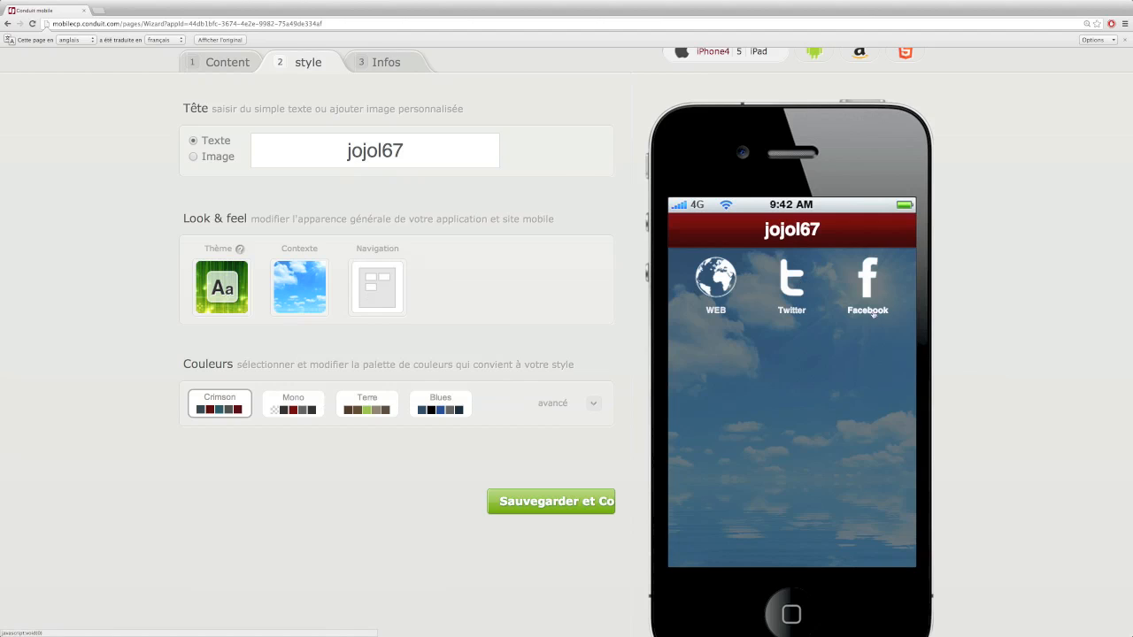
{"action": "left_click", "coordinate": [379, 310]}
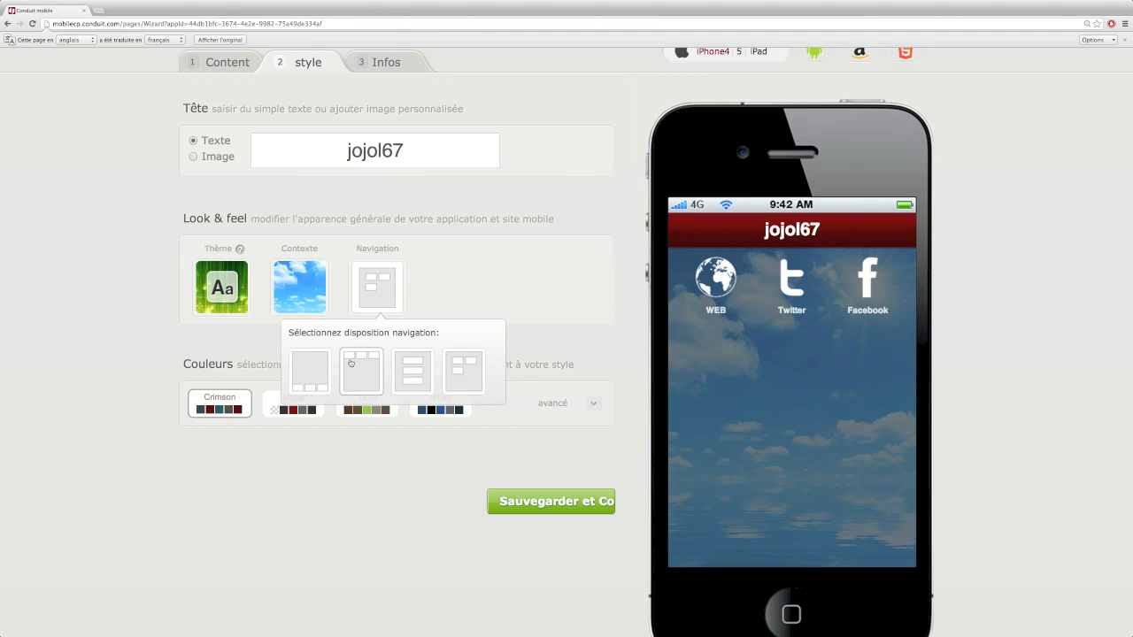
{"action": "left_click", "coordinate": [351, 363]}
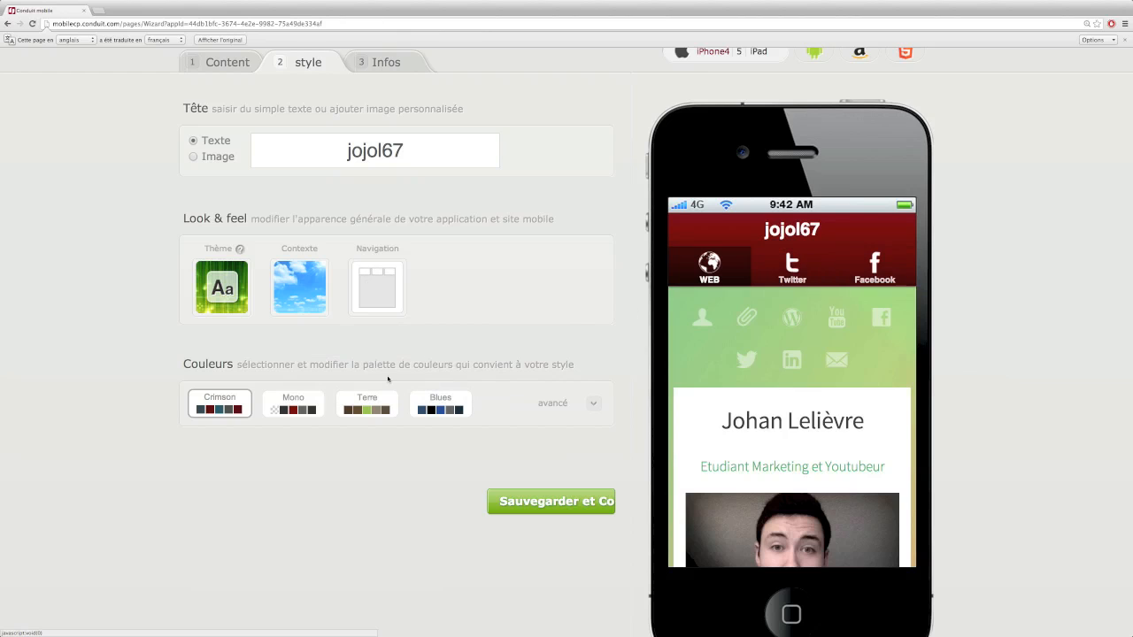
Switch from the Crimson palette to Blues, leaving the Texte colour unchanged
{"action": "scroll", "coordinate": [264, 379], "scroll_direction": "down", "scroll_amount": 2}
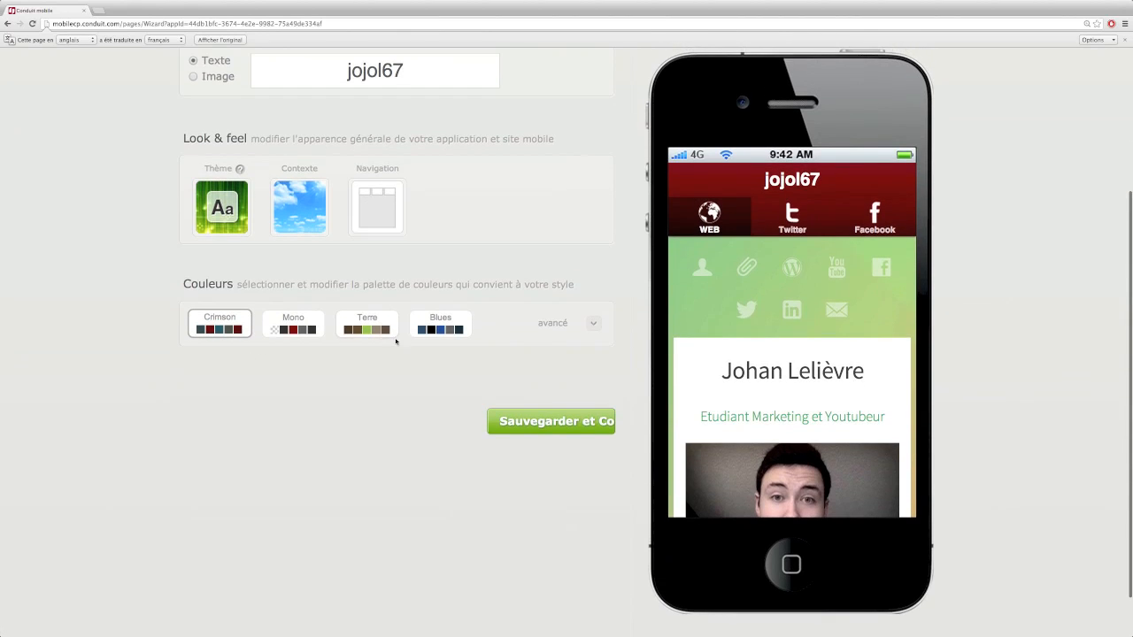
{"action": "left_click", "coordinate": [595, 324]}
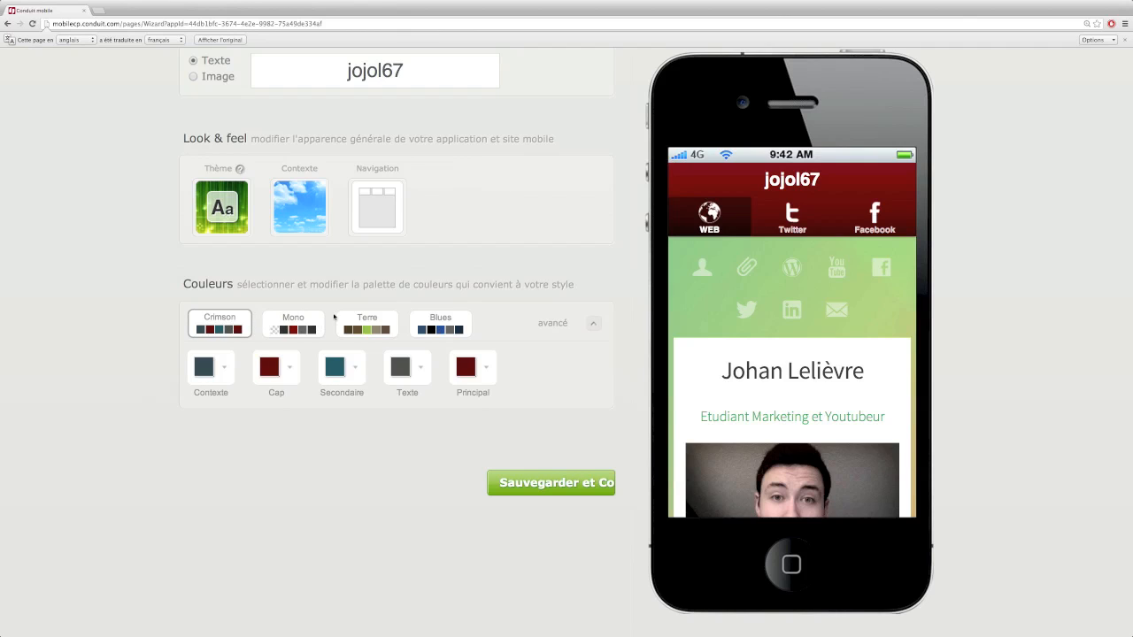
{"action": "left_click", "coordinate": [430, 325]}
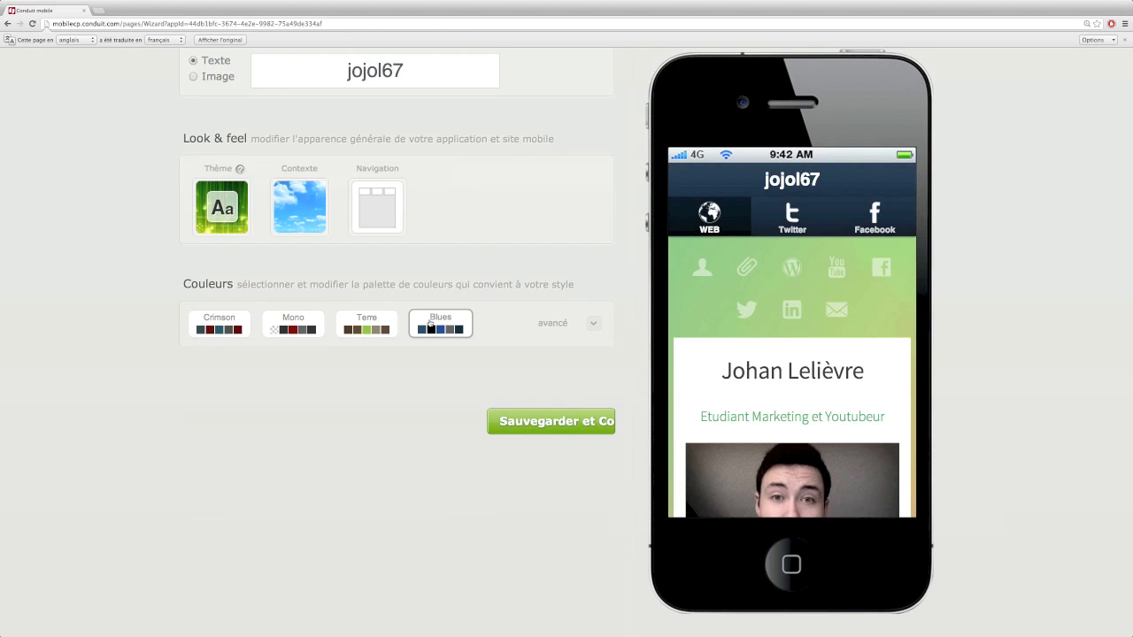
{"action": "left_click", "coordinate": [591, 323]}
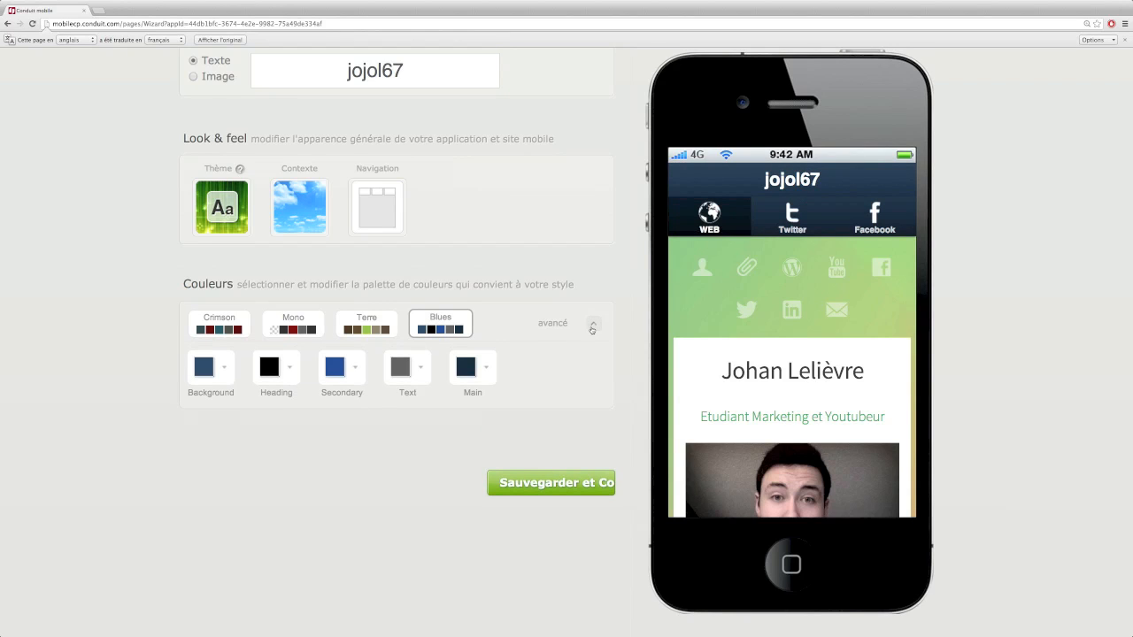
{"action": "left_click", "coordinate": [418, 371]}
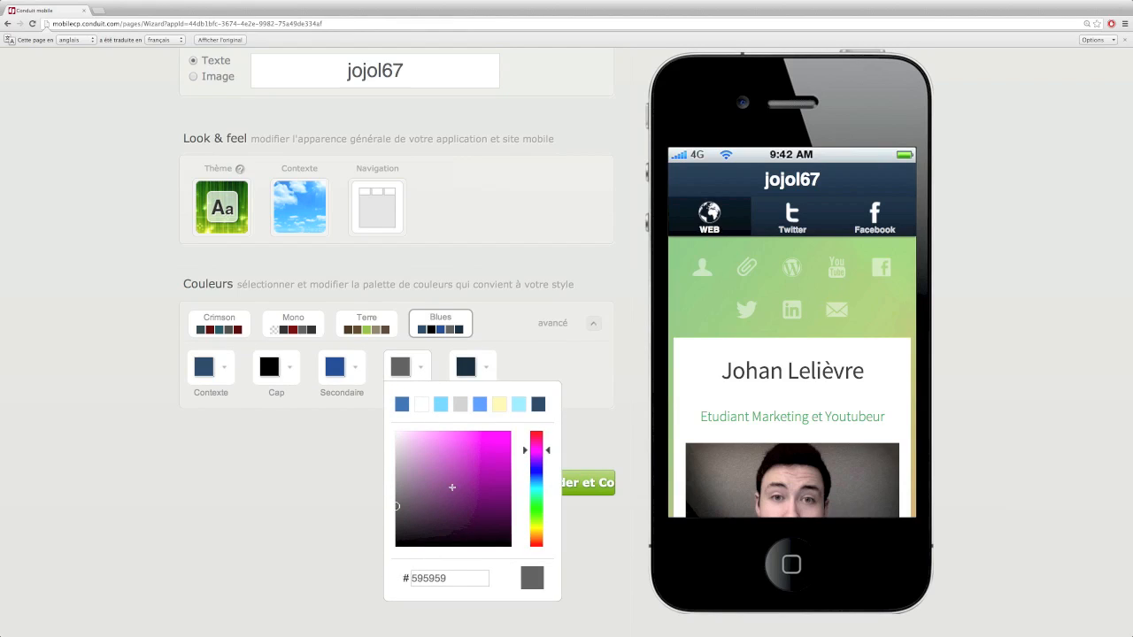
{"action": "left_click", "coordinate": [424, 372]}
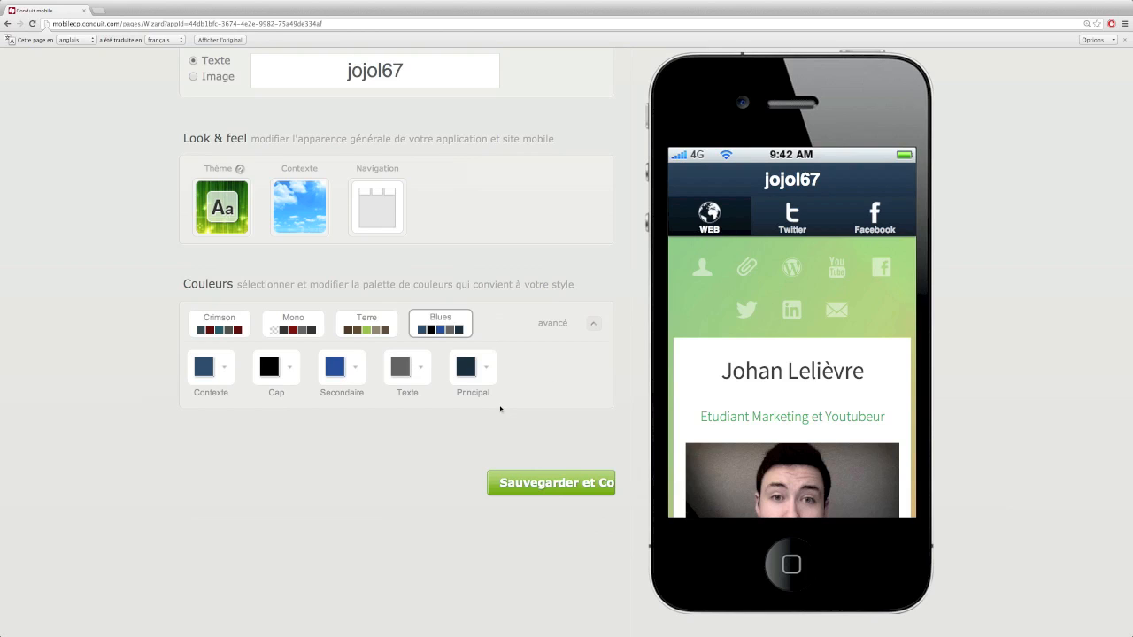
{"action": "scroll", "coordinate": [500, 408], "scroll_direction": "up", "scroll_amount": 3}
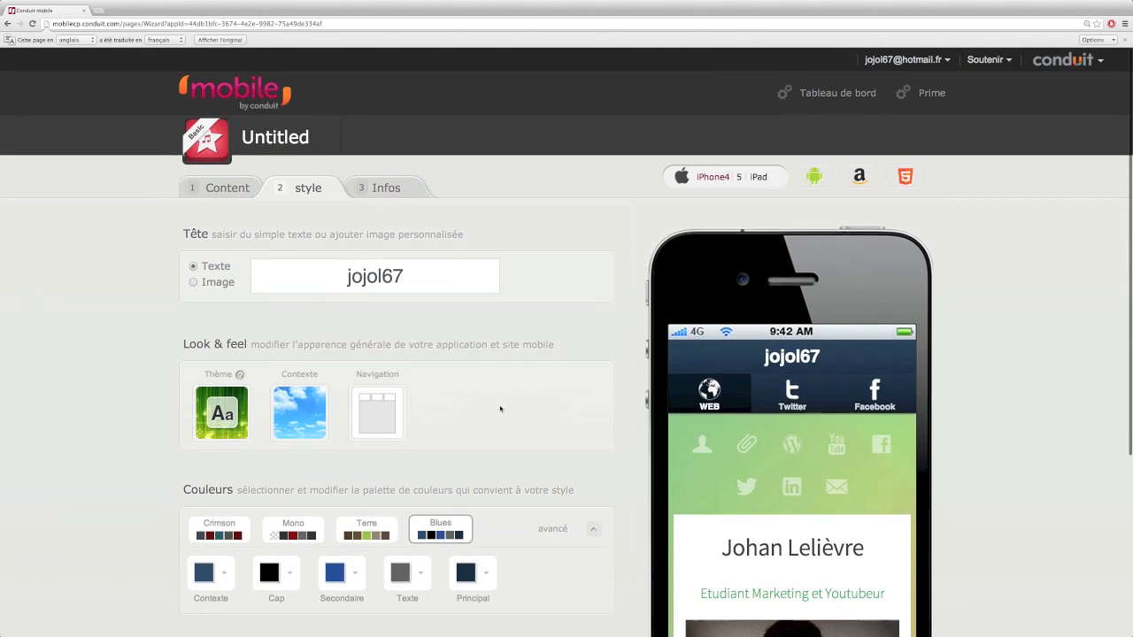
Rename the app from Untitled to jojol67 and set its language to Français
{"action": "left_click", "coordinate": [376, 188]}
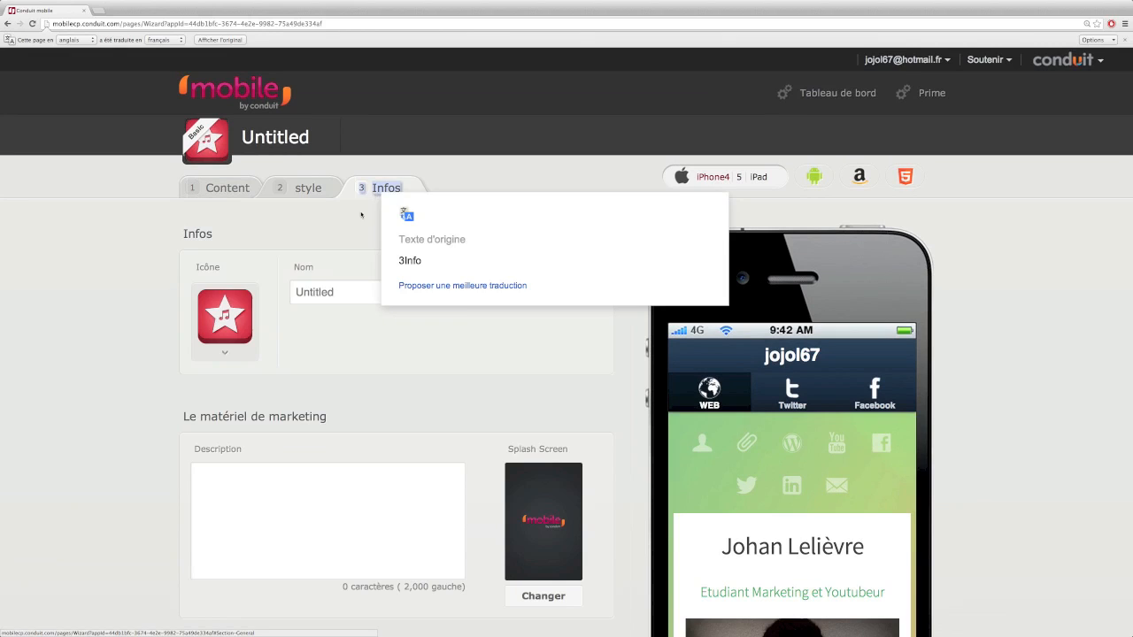
{"action": "double_click", "coordinate": [327, 292]}
{"action": "type", "text": "jojol67"}
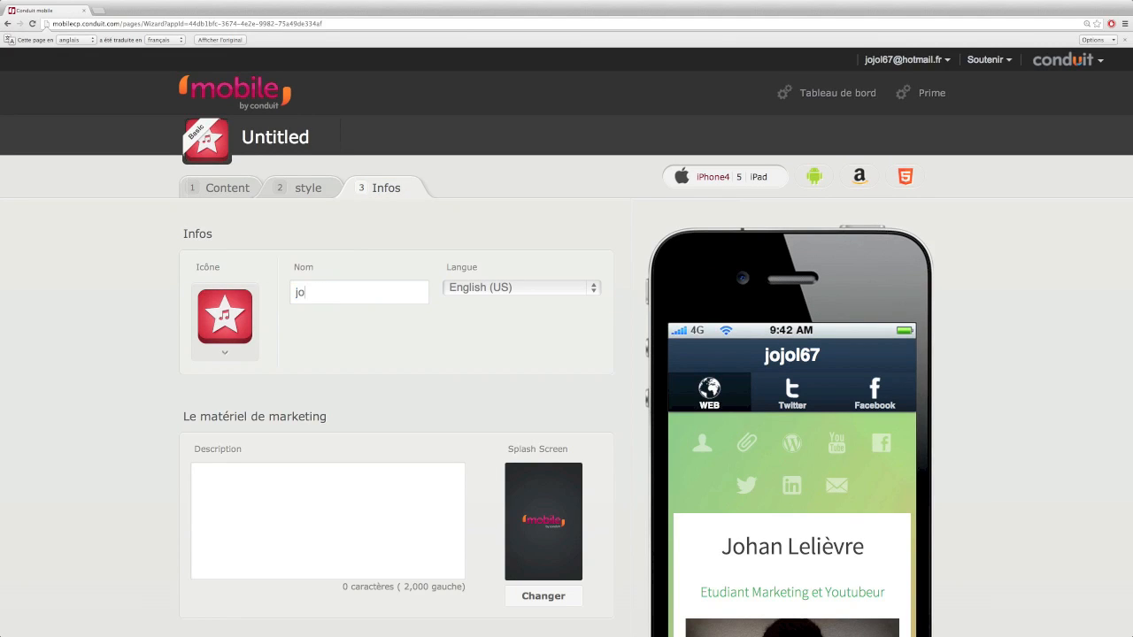
{"action": "left_click", "coordinate": [486, 285]}
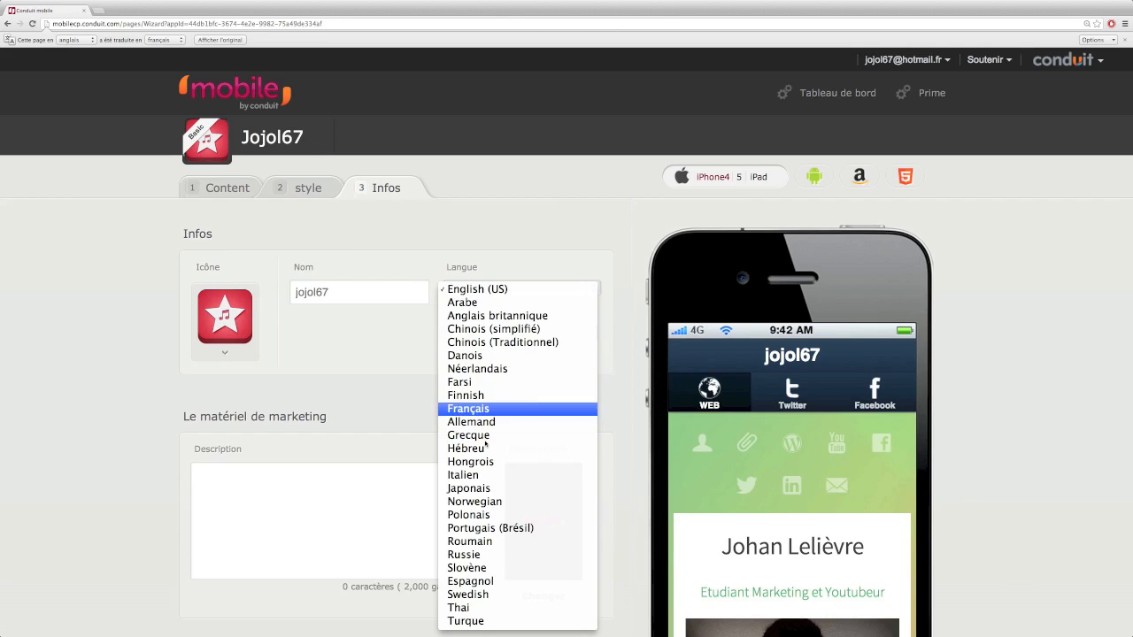
{"action": "left_click", "coordinate": [479, 412]}
Enter the description 'Voici l'application de jojol67 test'
{"action": "left_click", "coordinate": [354, 481]}
{"action": "type", "text": "Voici"}
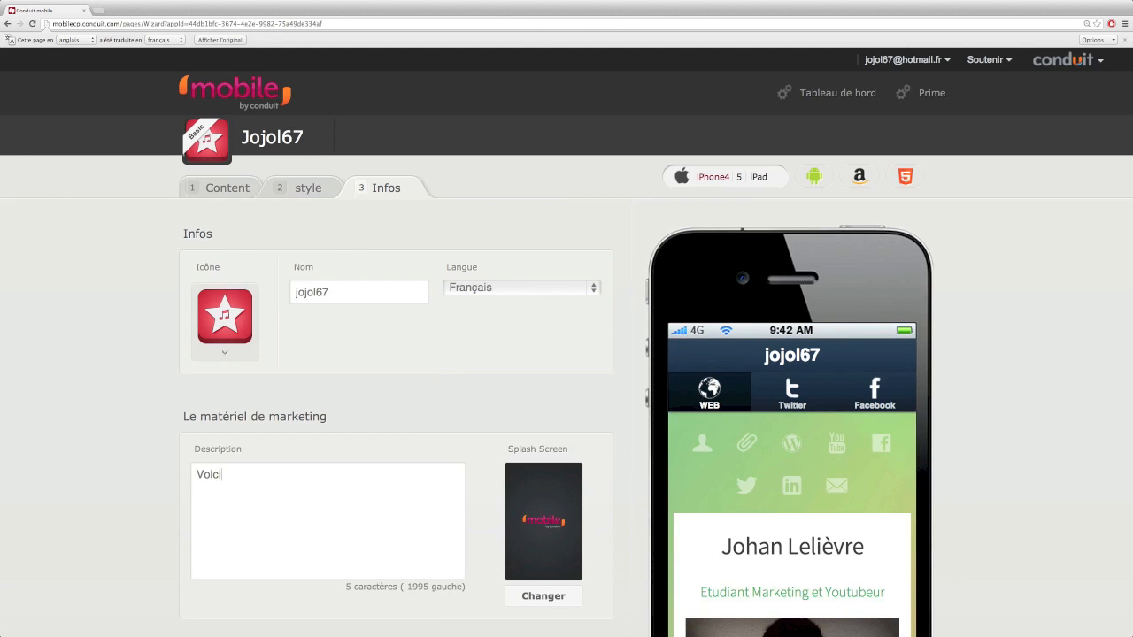
{"action": "type", "text": " l'application de jojol67 test"}
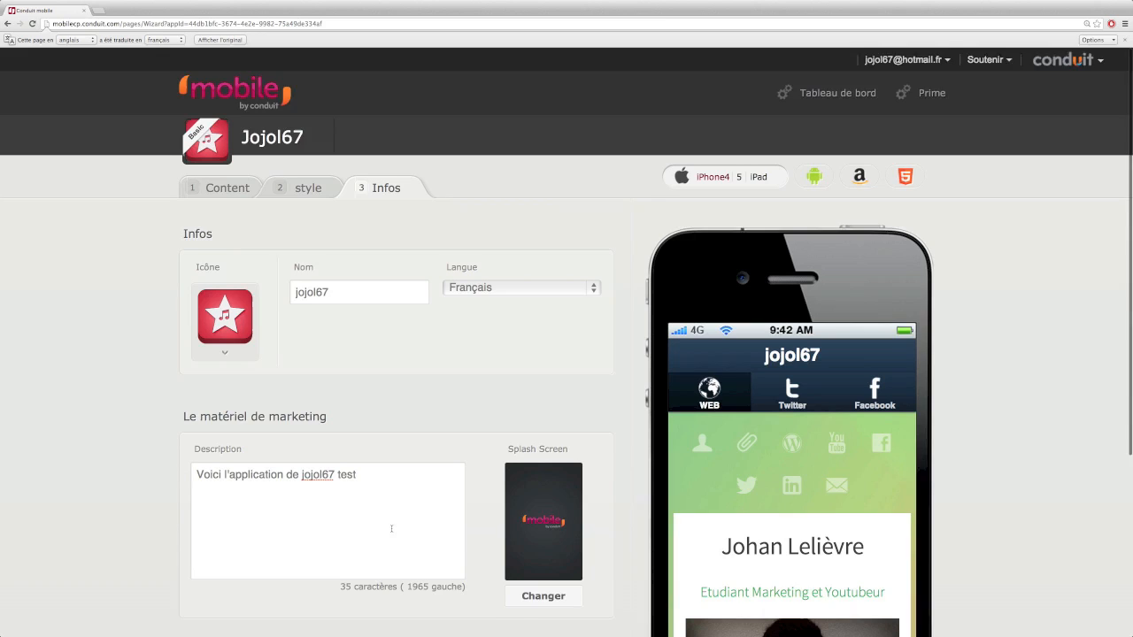
{"action": "scroll", "coordinate": [406, 528], "scroll_direction": "down", "scroll_amount": 2}
{"action": "left_click", "coordinate": [235, 239]}
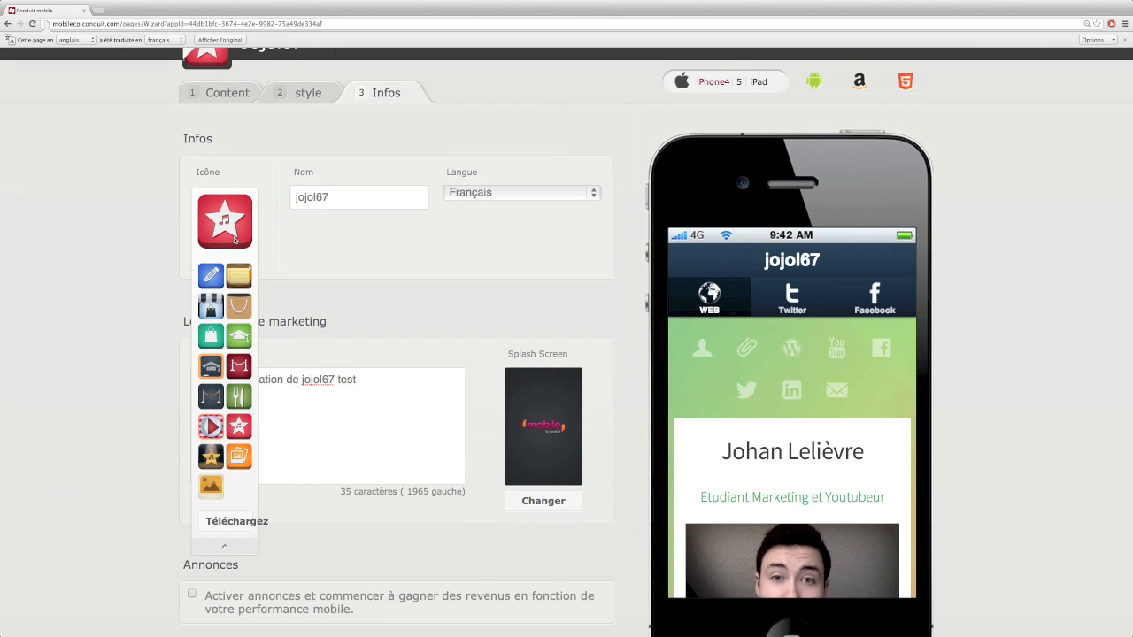
Pick the orange picture icon and keep the default splash screen
{"action": "left_click", "coordinate": [227, 523]}
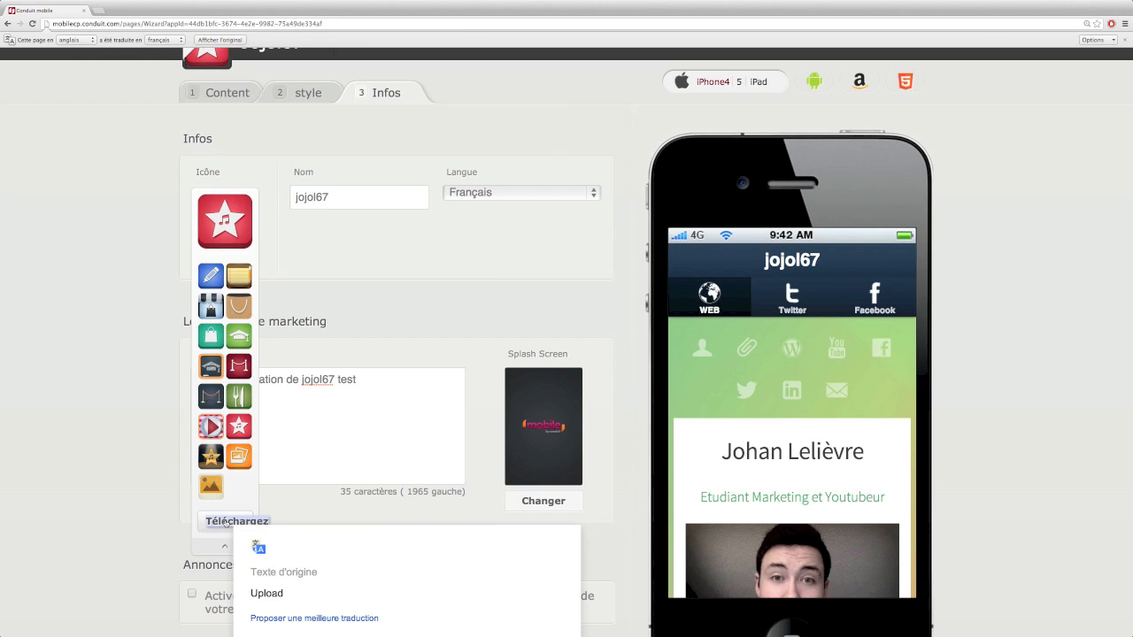
{"action": "left_click", "coordinate": [212, 484]}
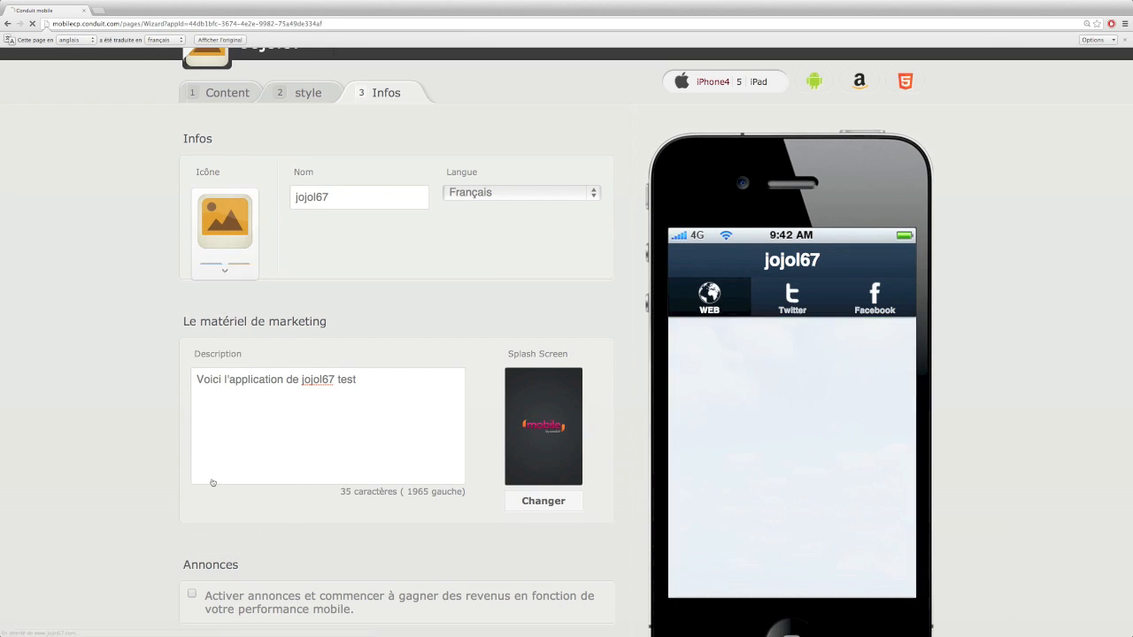
{"action": "scroll", "coordinate": [407, 423], "scroll_direction": "down", "scroll_amount": 2}
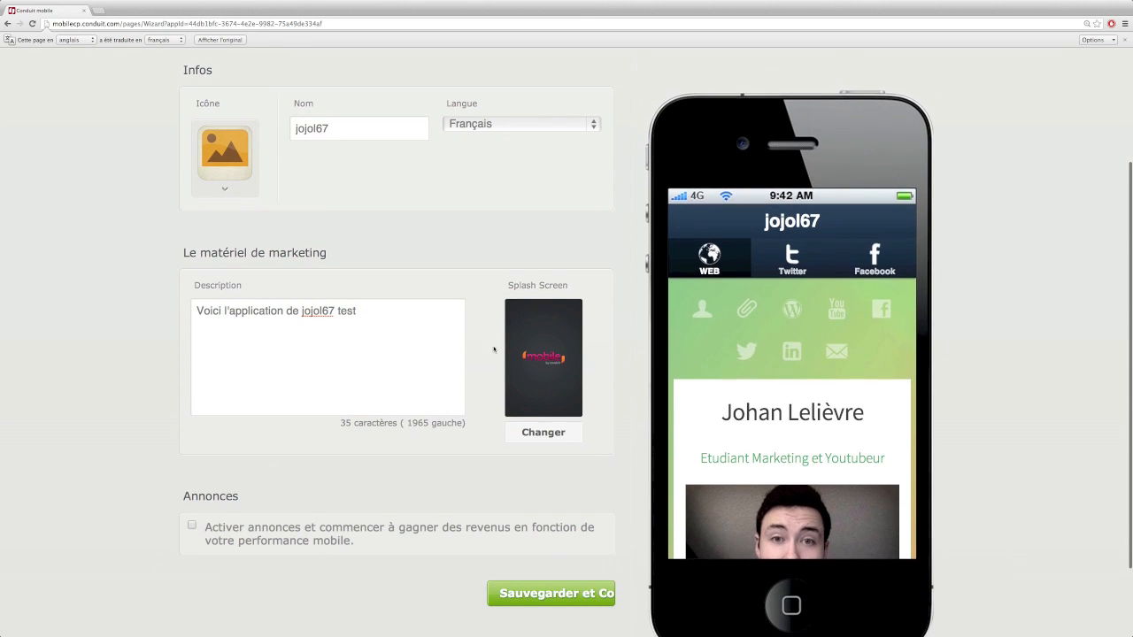
{"action": "left_click", "coordinate": [533, 433]}
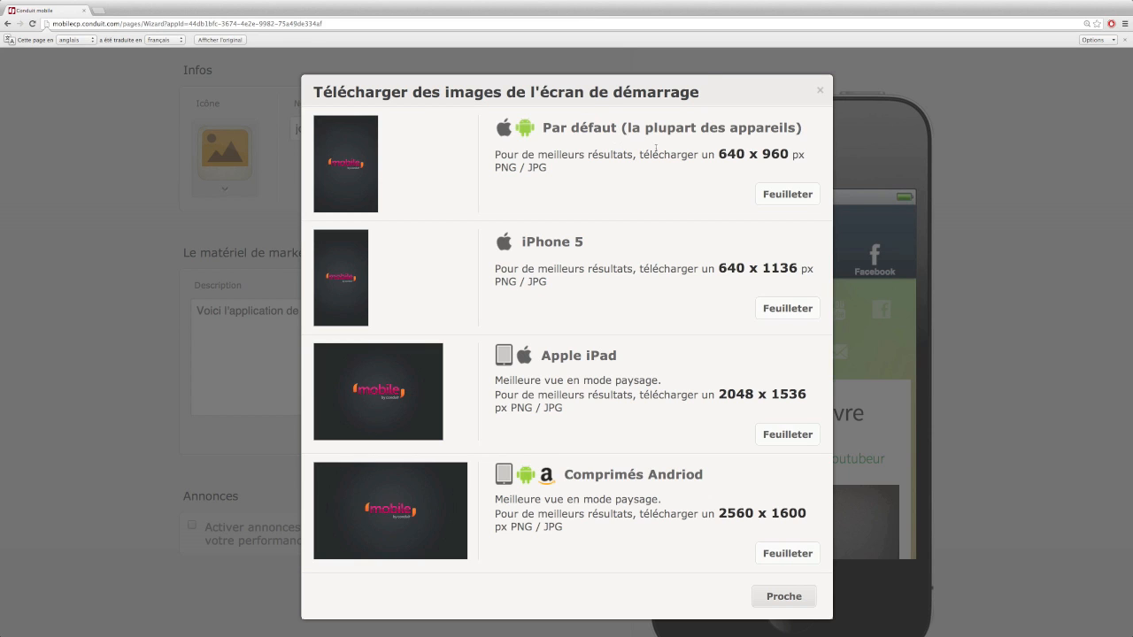
{"action": "left_click", "coordinate": [817, 92]}
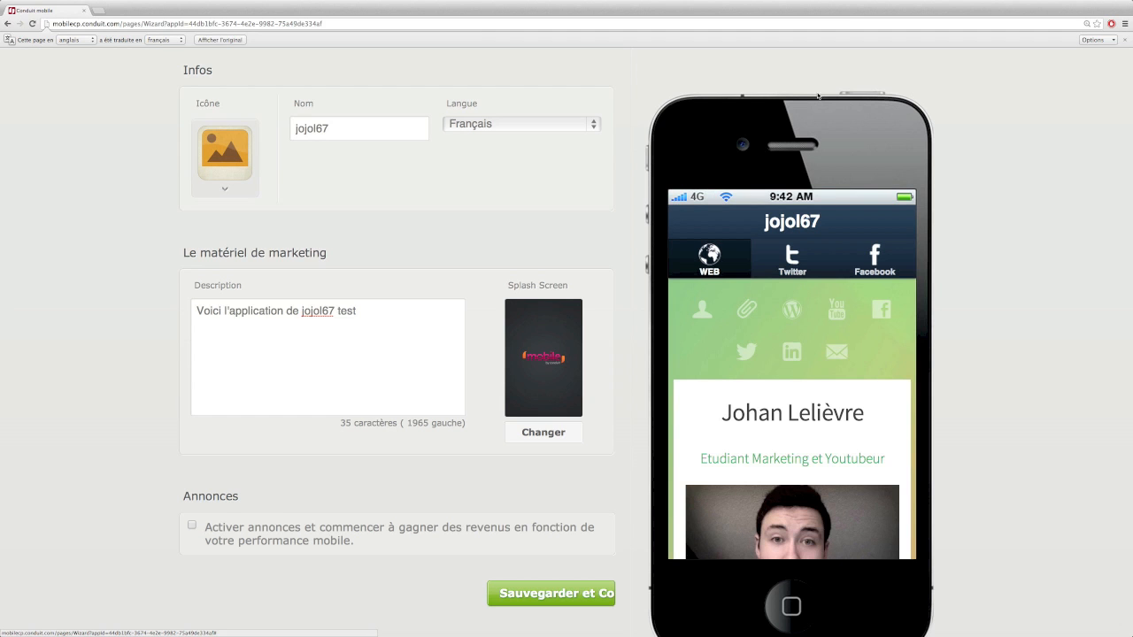
Leave 'Activer annonces' unticked and save the jojol67 app details to continue
{"action": "scroll", "coordinate": [485, 342], "scroll_direction": "down", "scroll_amount": 1}
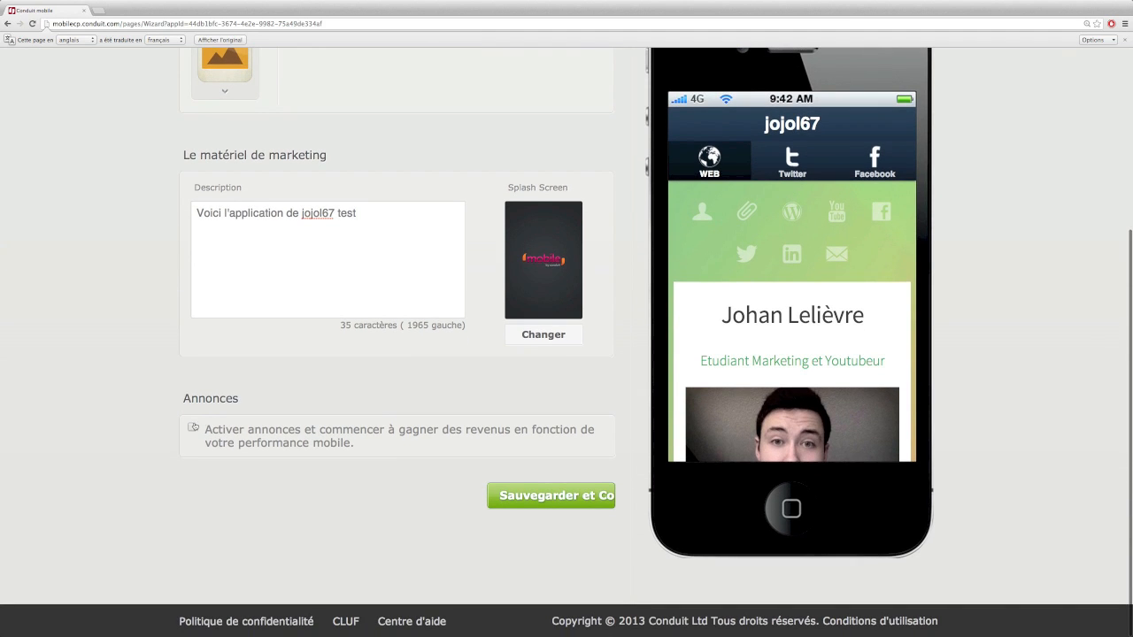
{"action": "left_click", "coordinate": [192, 429]}
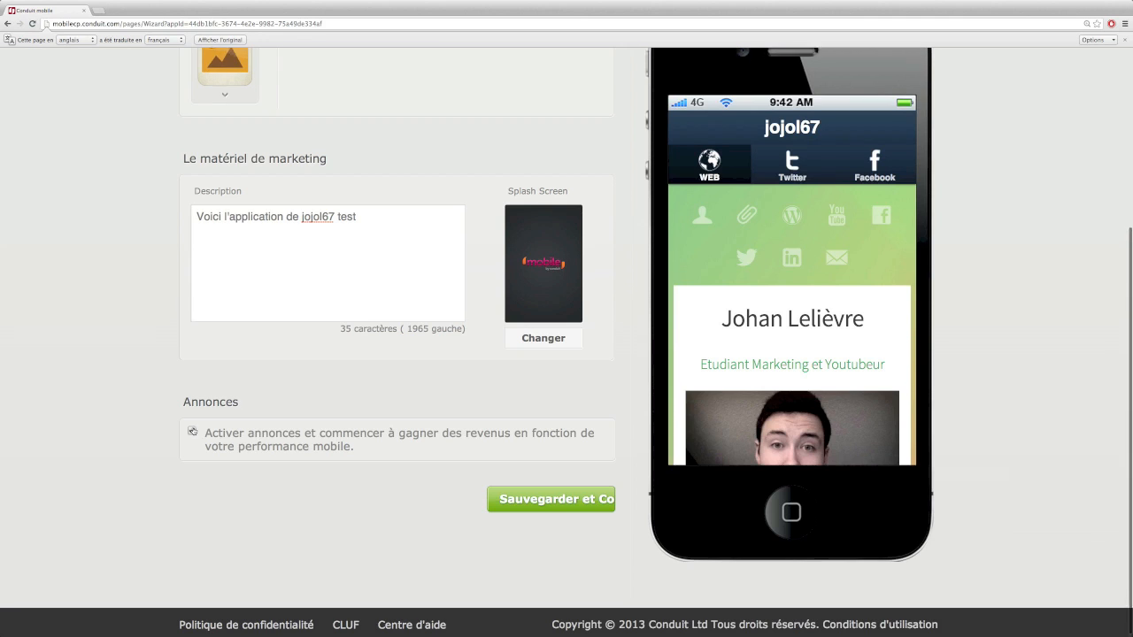
{"action": "scroll", "coordinate": [193, 430], "scroll_direction": "down", "scroll_amount": 5}
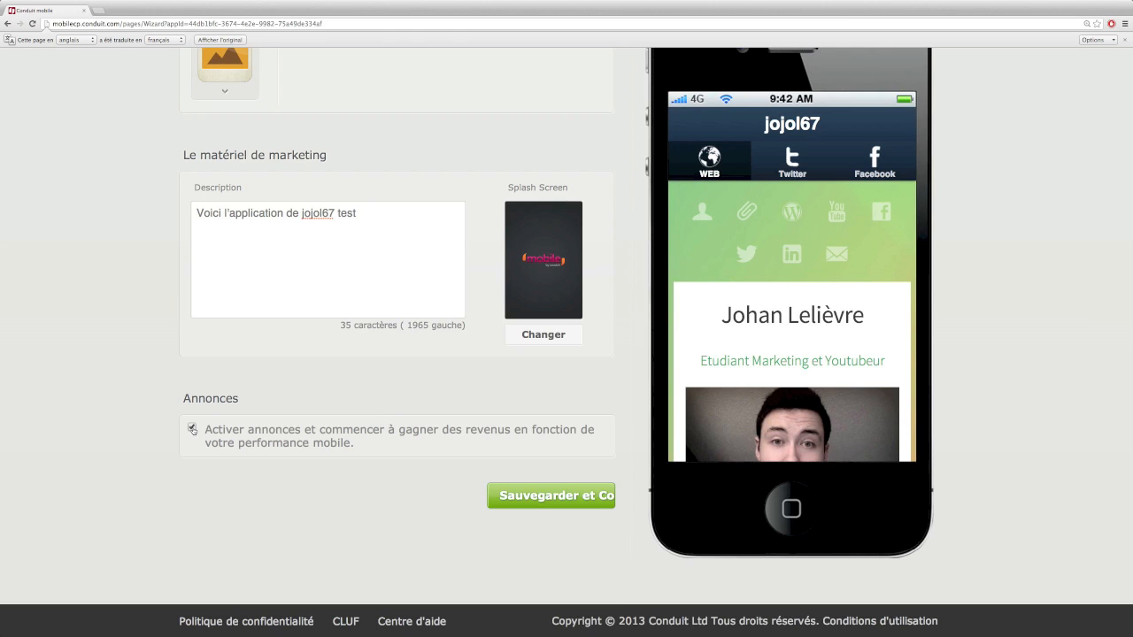
{"action": "left_click", "coordinate": [193, 430]}
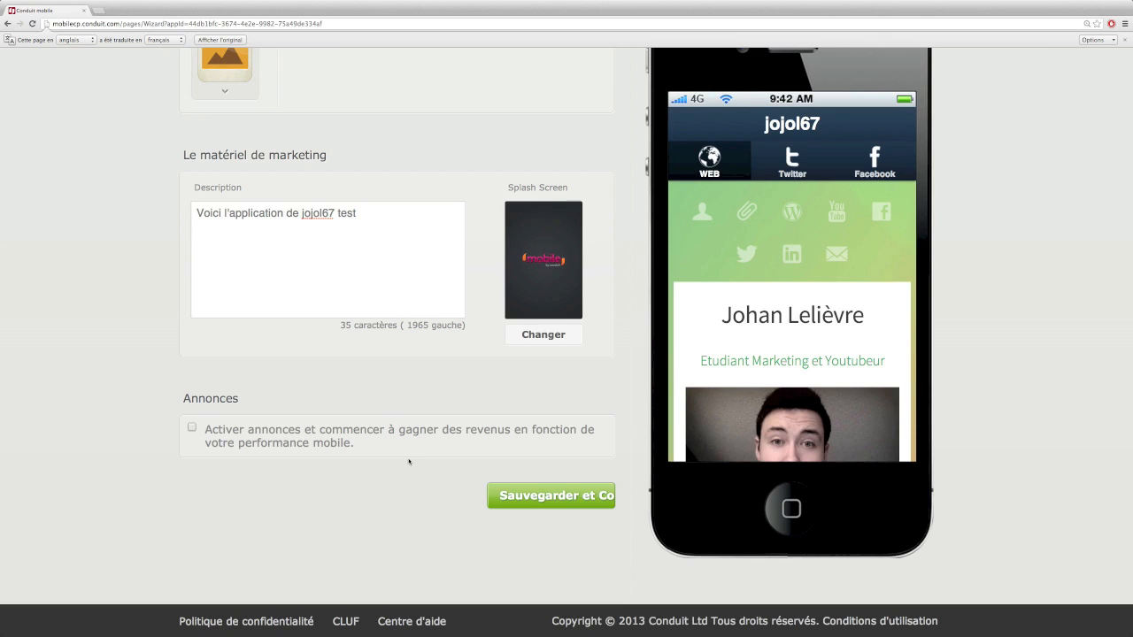
{"action": "left_click", "coordinate": [528, 496]}
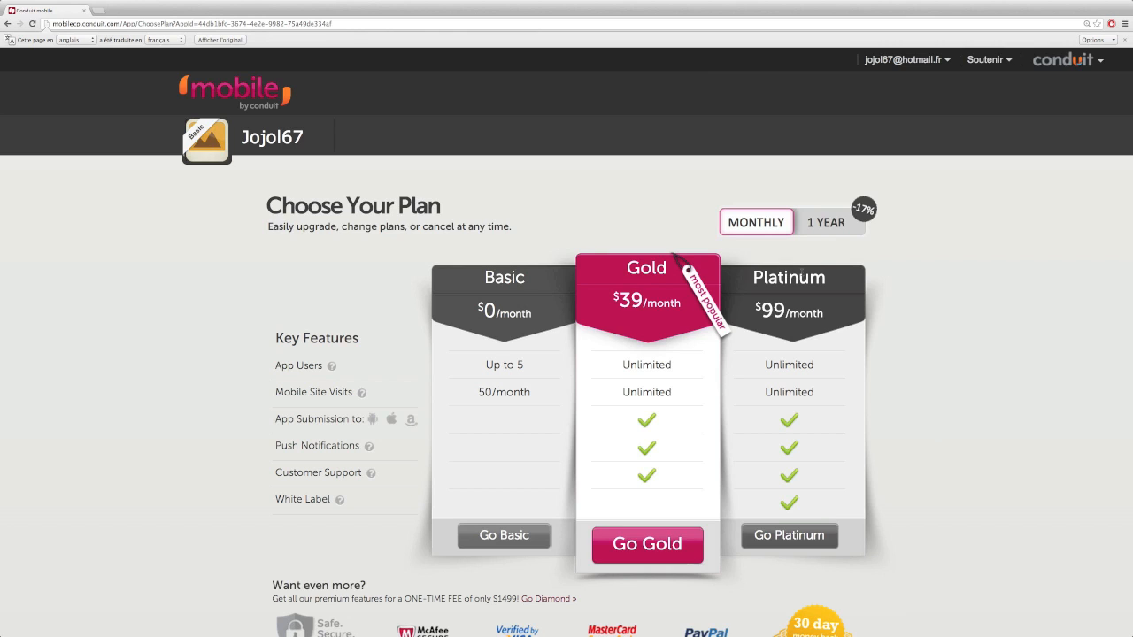
Review the plans and select Go Basic at $0/month for Jojol67
{"action": "scroll", "coordinate": [795, 292], "scroll_direction": "down", "scroll_amount": 2}
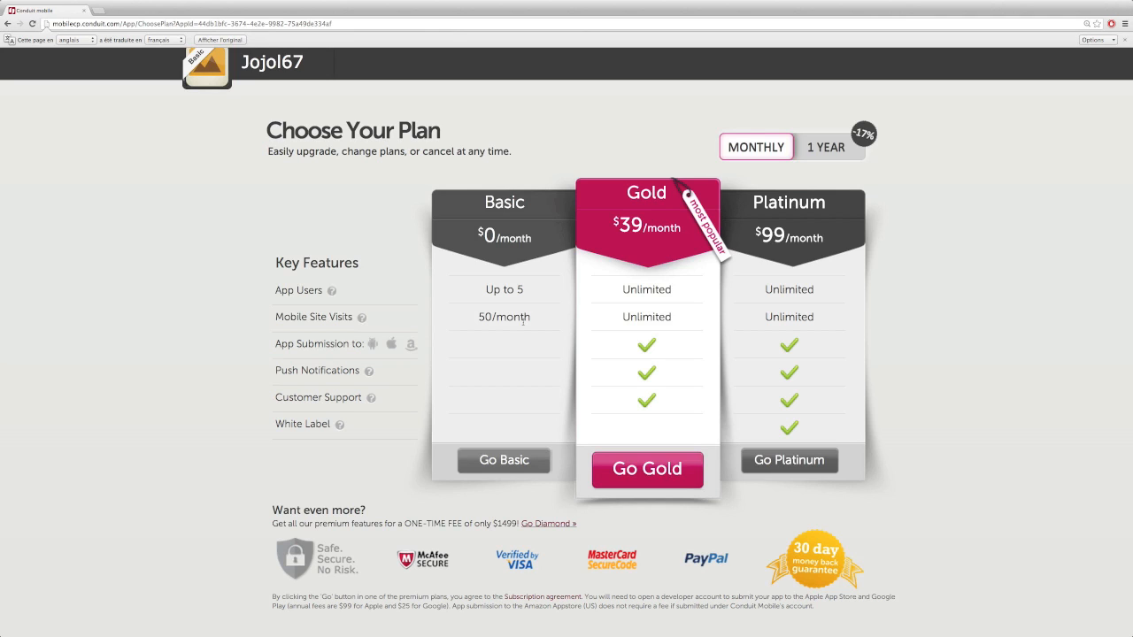
{"action": "mouse_move", "coordinate": [445, 288]}
{"action": "mouse_move", "coordinate": [332, 291]}
{"action": "left_click", "coordinate": [493, 462]}
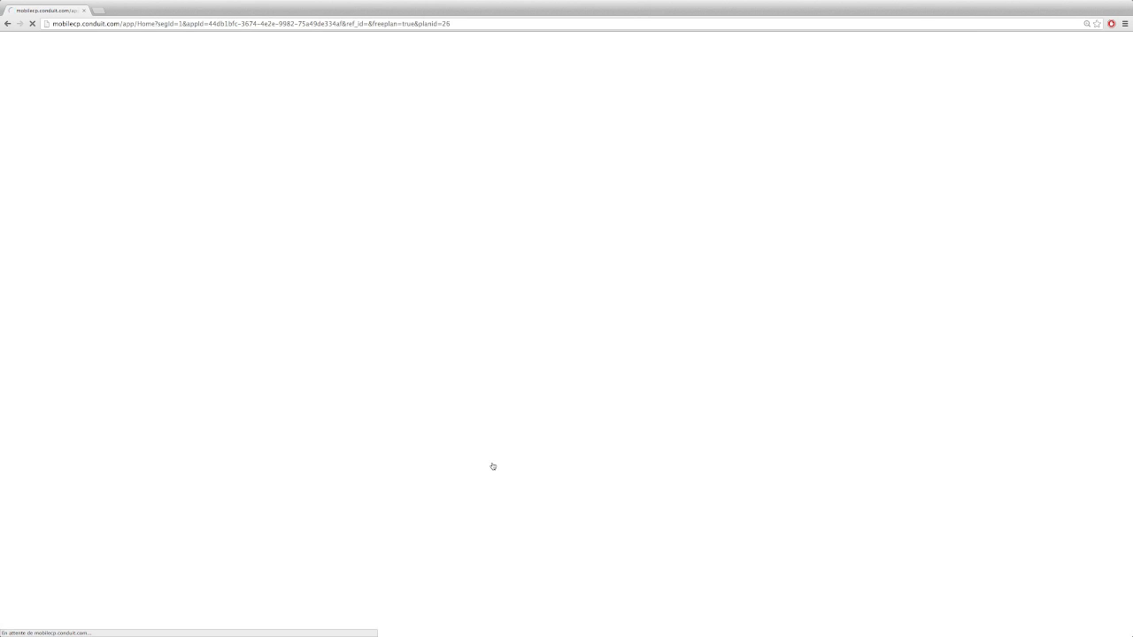
Start the App Store submission, then enlarge the dashboard listing store options and the mobile site URL
{"action": "scroll", "coordinate": [428, 412], "scroll_direction": "down", "scroll_amount": 3}
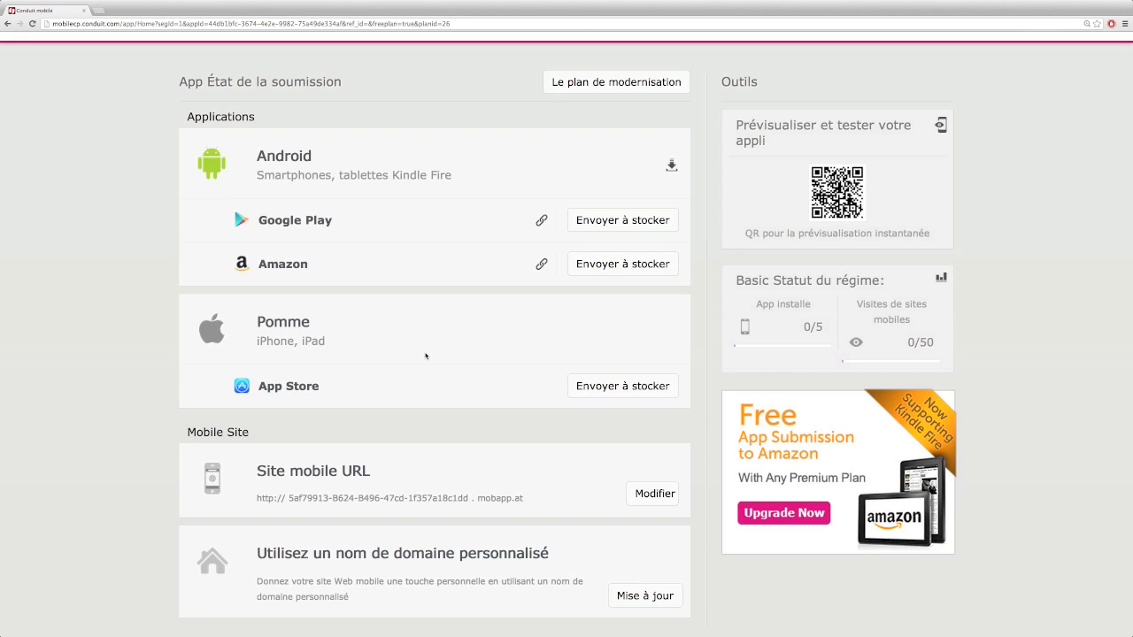
{"action": "left_click", "coordinate": [596, 396]}
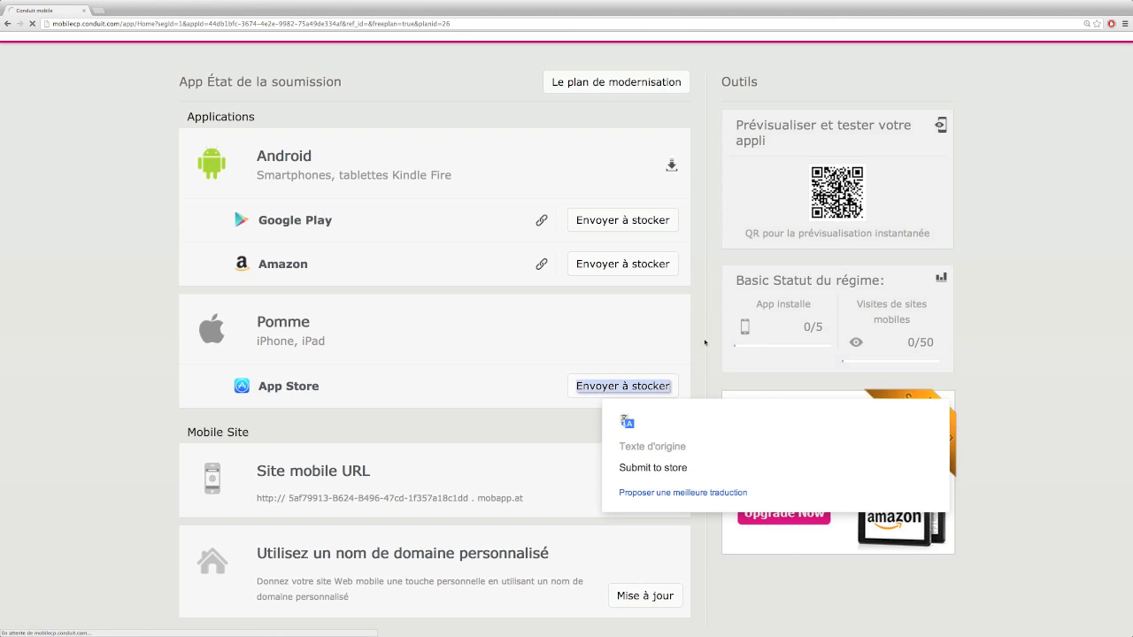
{"action": "scroll", "coordinate": [594, 397], "scroll_direction": "left", "scroll_amount": 5}
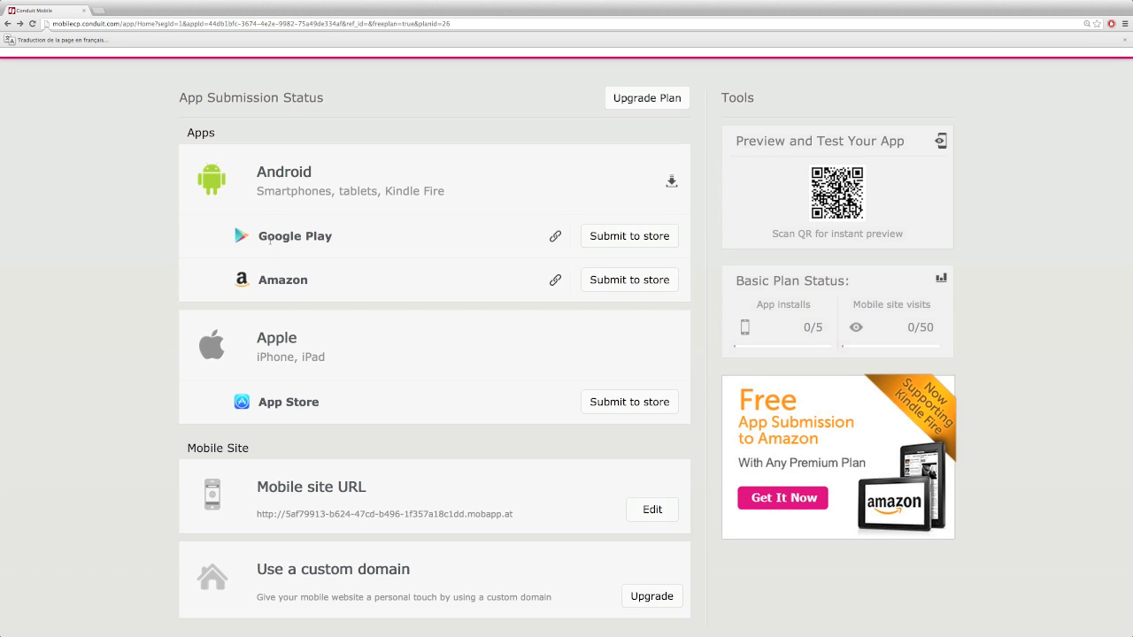
{"action": "scroll", "coordinate": [336, 303], "scroll_direction": "down", "scroll_amount": 2}
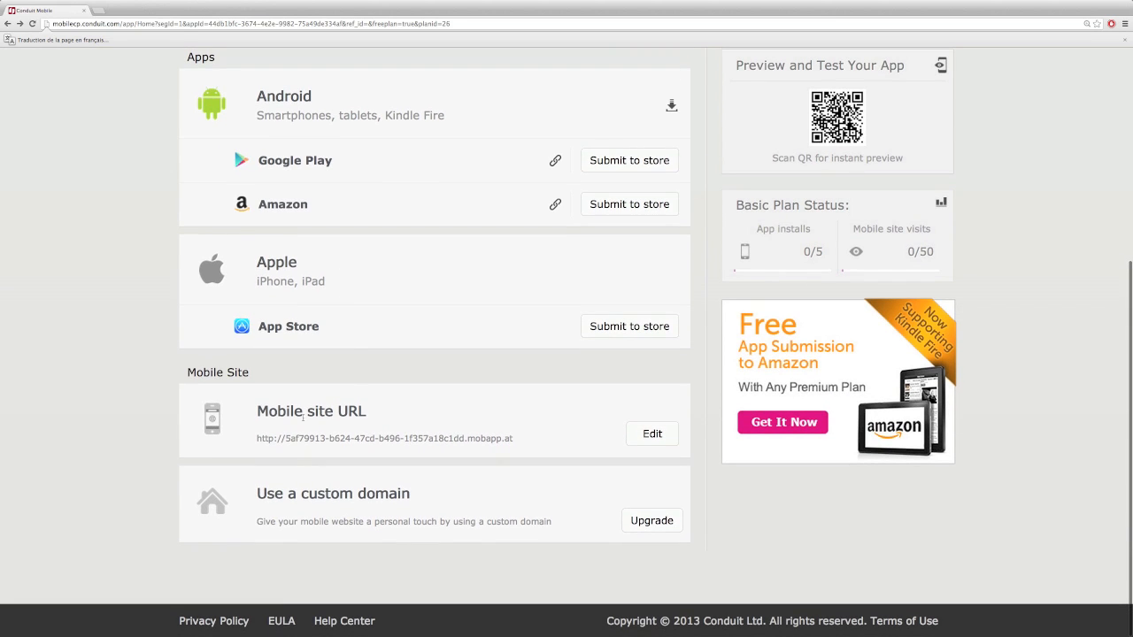
{"action": "key", "text": "ctrl+plus"}
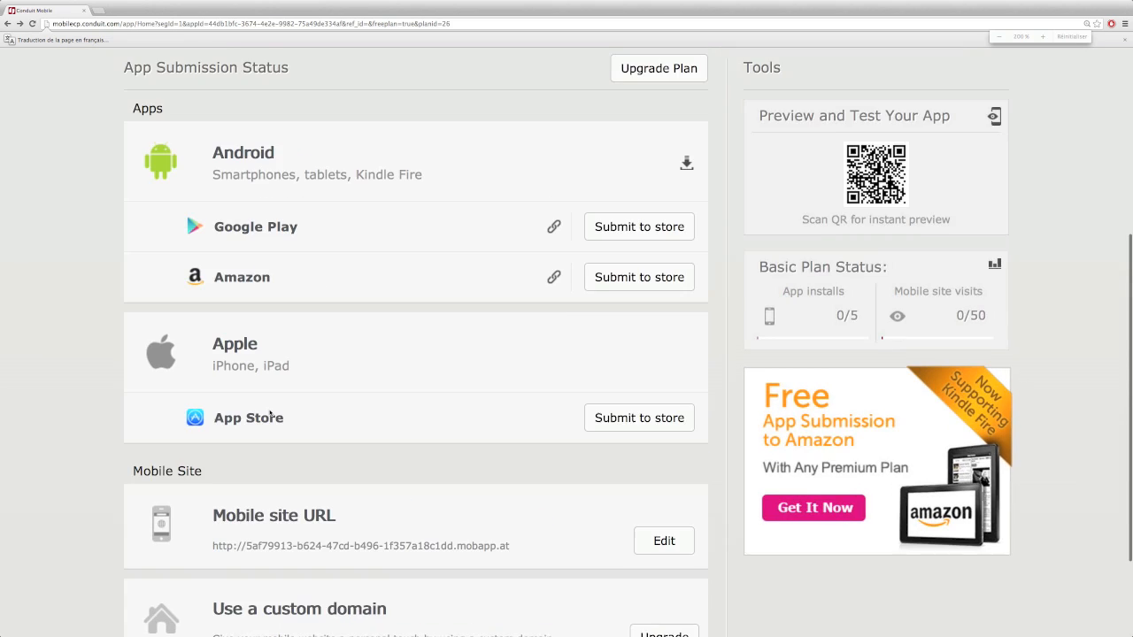
{"action": "scroll", "coordinate": [683, 445], "scroll_direction": "down", "scroll_amount": 3}
{"action": "left_click", "coordinate": [665, 416]}
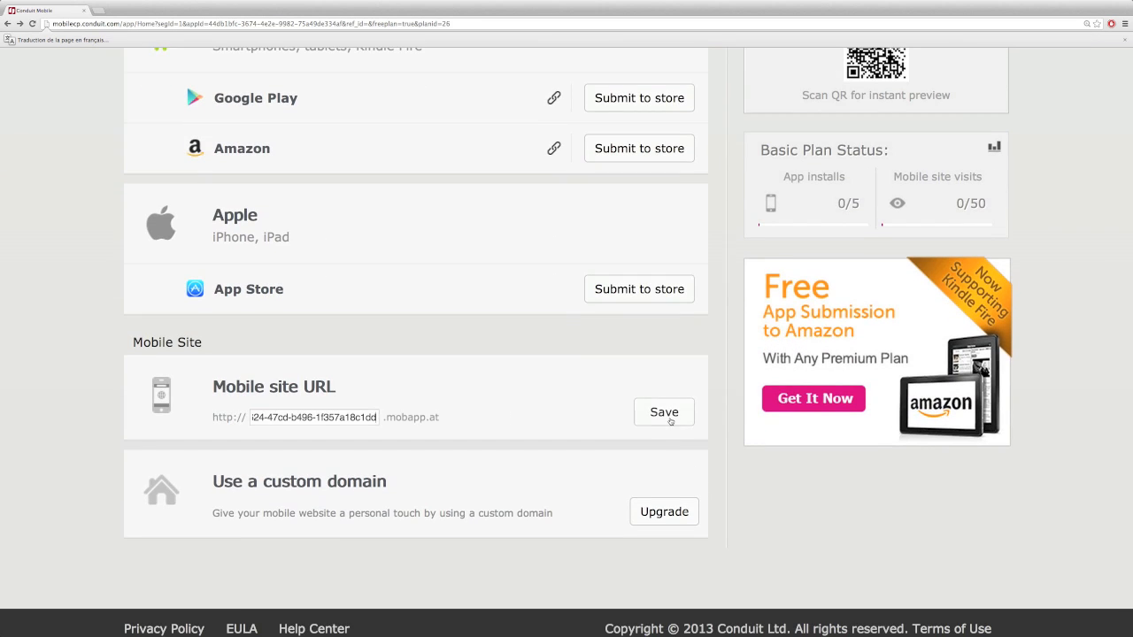
{"action": "triple_click", "coordinate": [309, 417]}
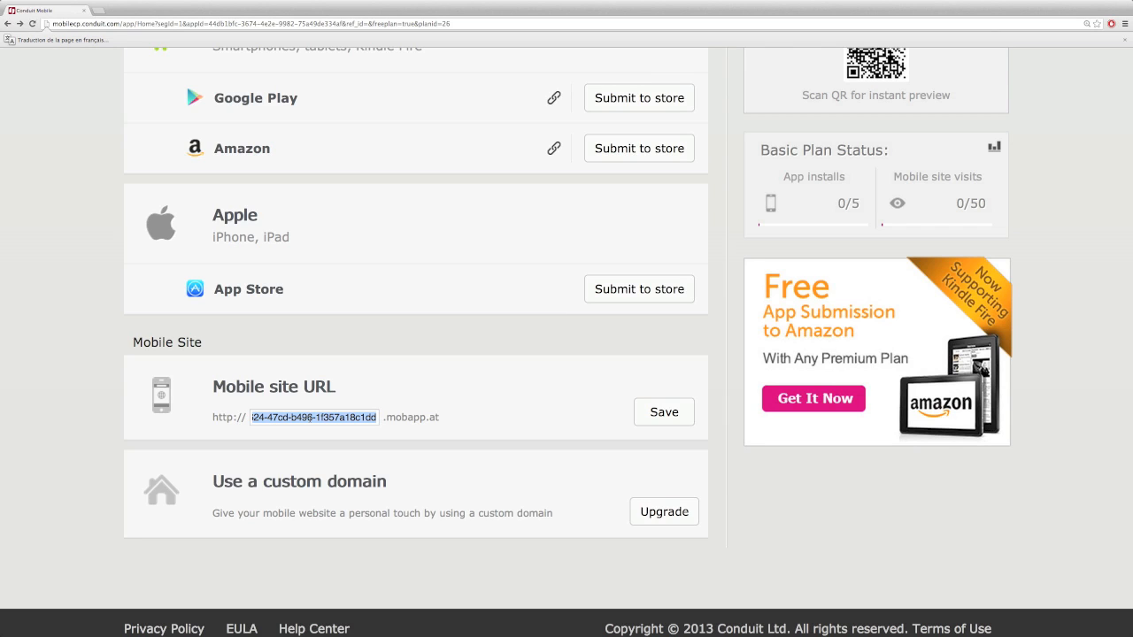
{"action": "type", "text": "jojol67test"}
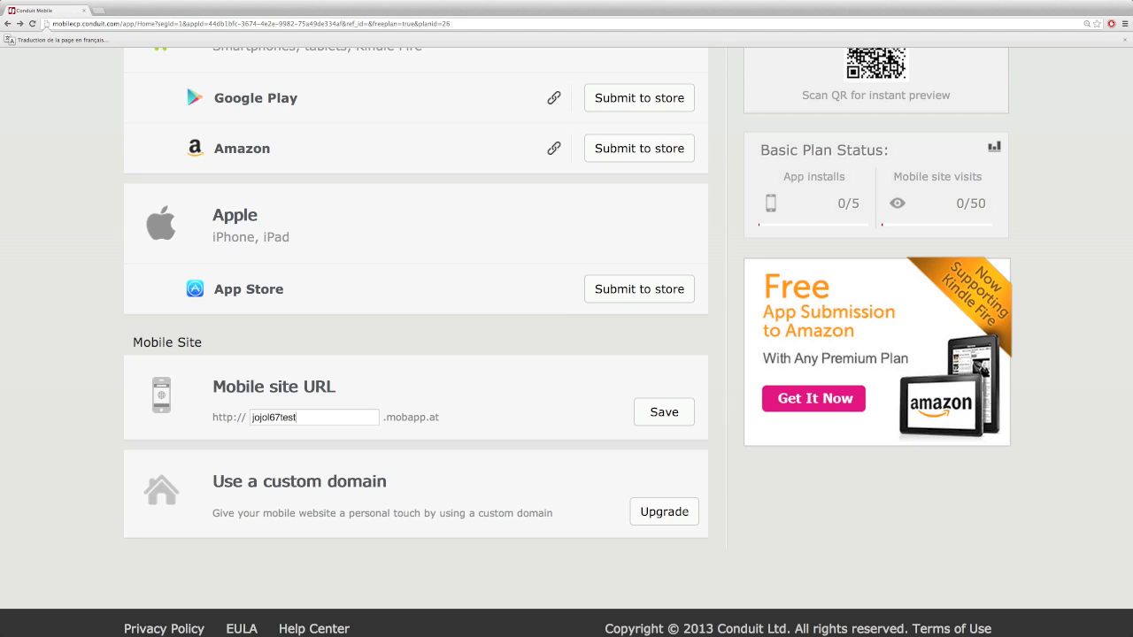
{"action": "left_click", "coordinate": [663, 416]}
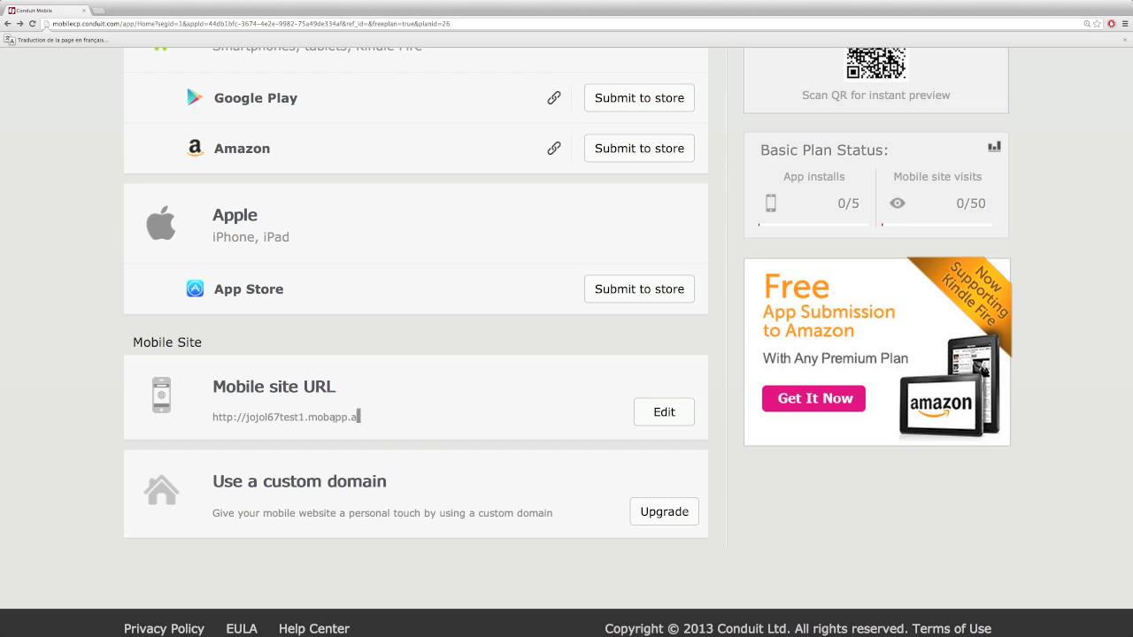
{"action": "left_click_drag", "start_coordinate": [365, 418], "coordinate": [206, 415]}
{"action": "key", "text": "ctrl+c"}
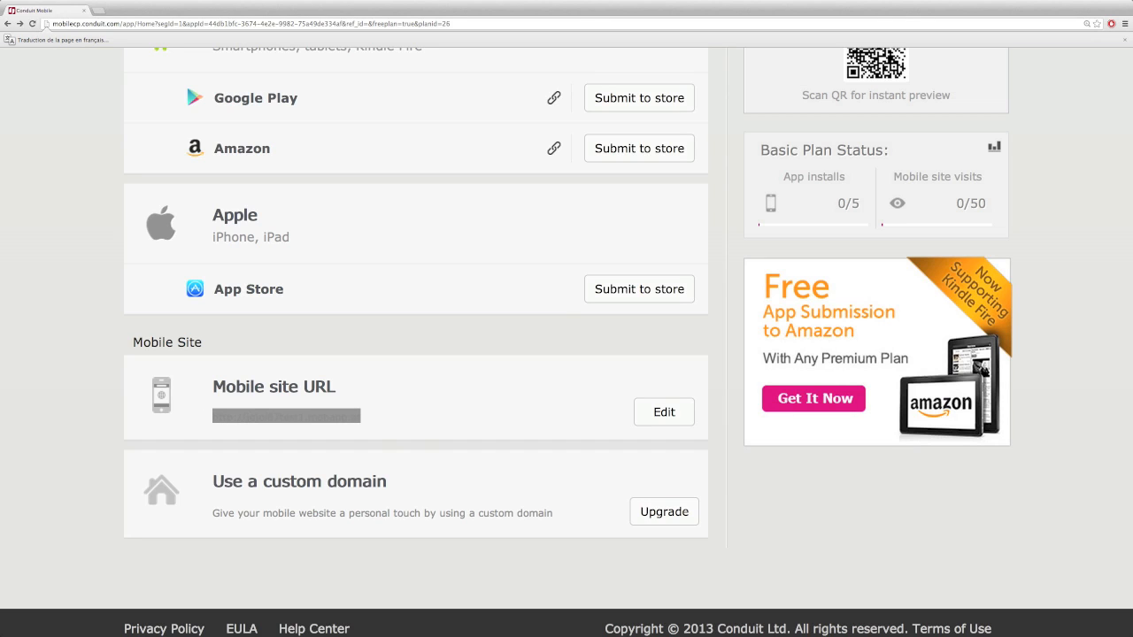
{"action": "key", "text": "ctrl+t"}
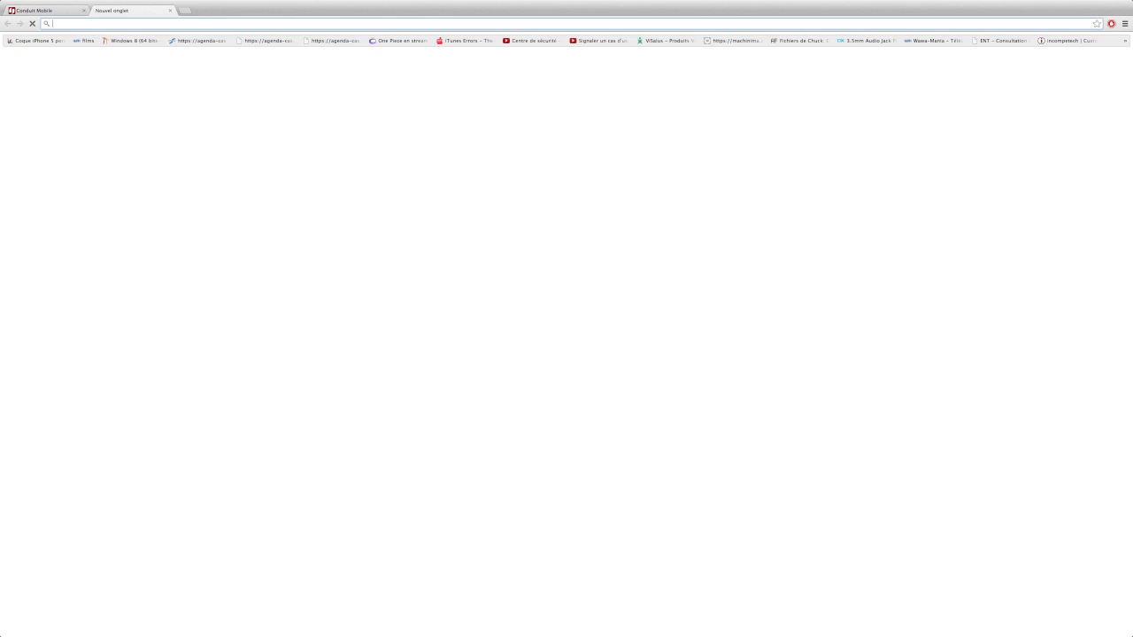
Load jojol67test1.mobapp.at, zoom the landing page in twice, and select the app description
{"action": "key", "text": "ctrl+v"}
{"action": "key", "text": "Return"}
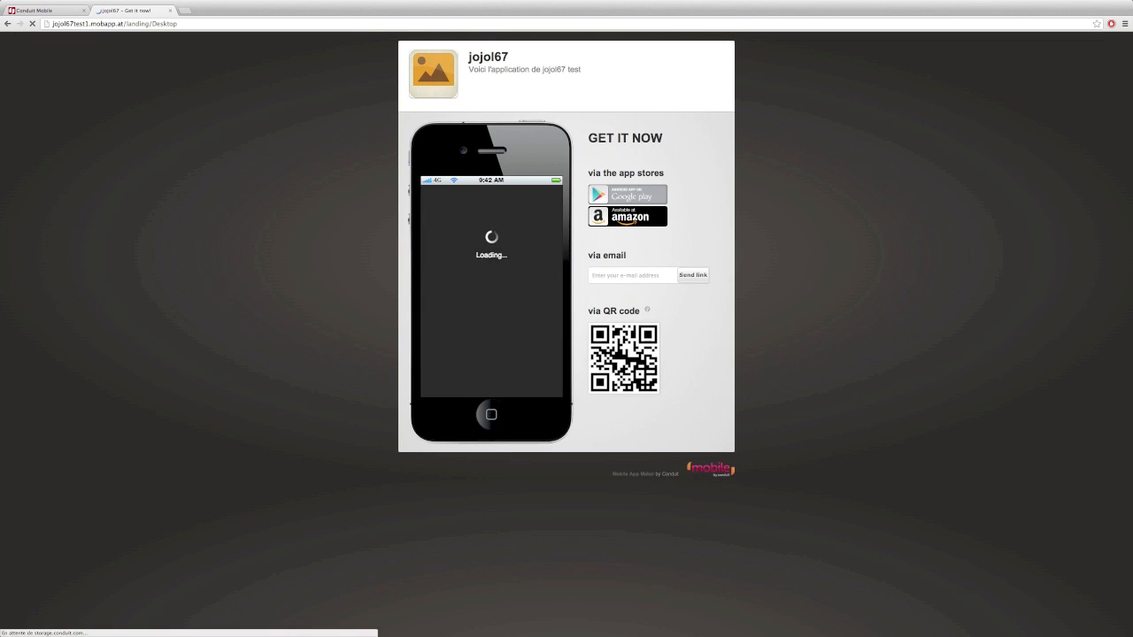
{"action": "key", "text": "ctrl+plus"}
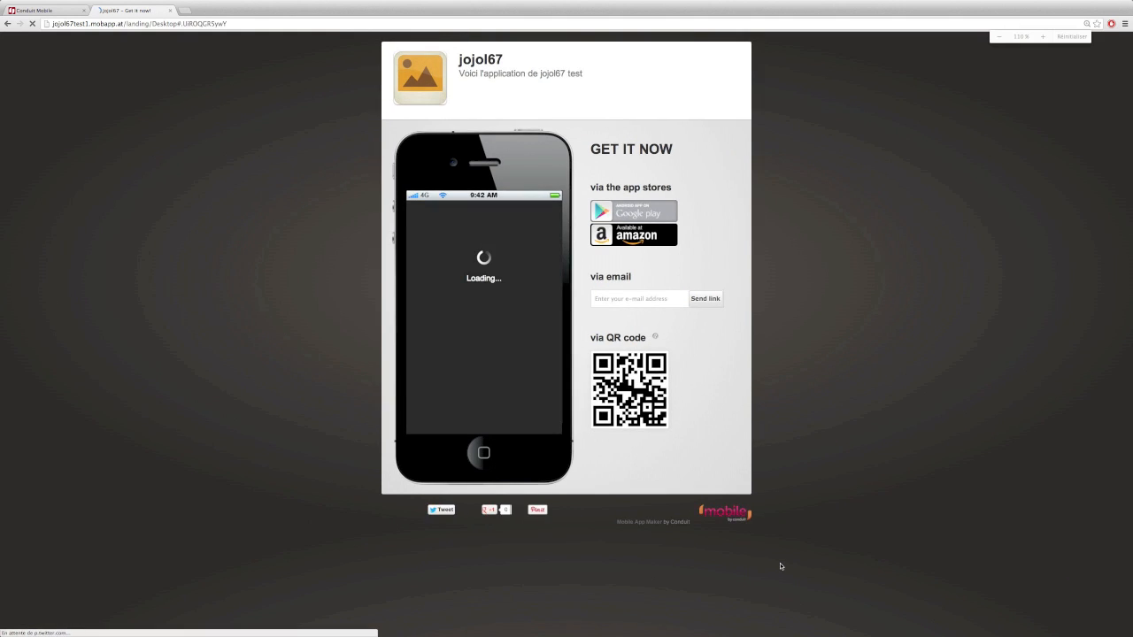
{"action": "key", "text": "ctrl+plus"}
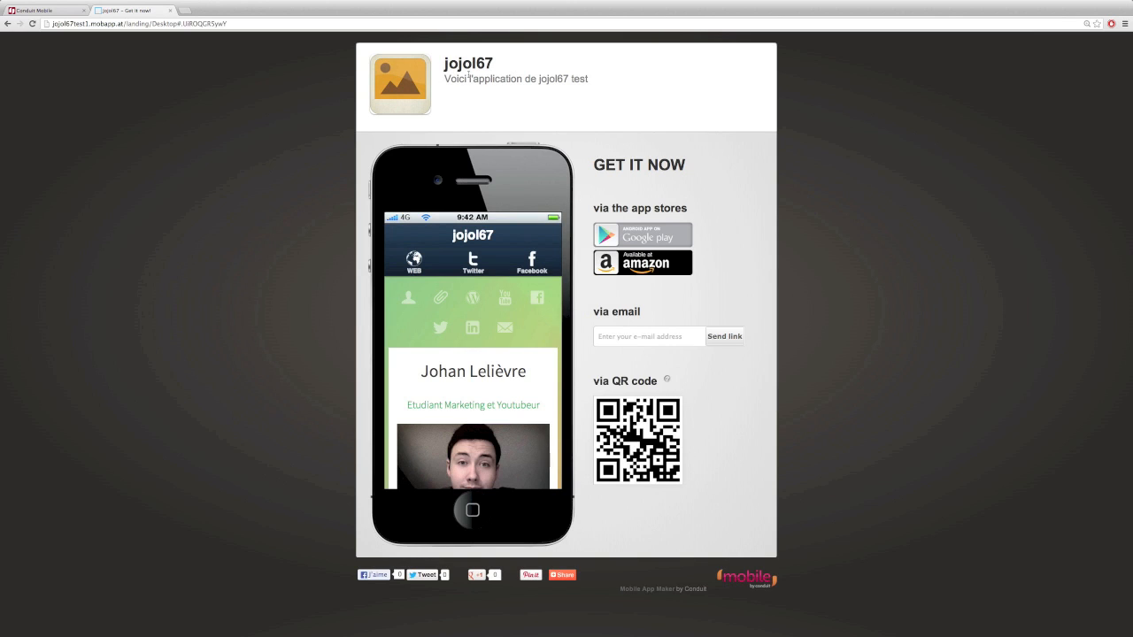
{"action": "left_click_drag", "start_coordinate": [449, 78], "coordinate": [520, 87]}
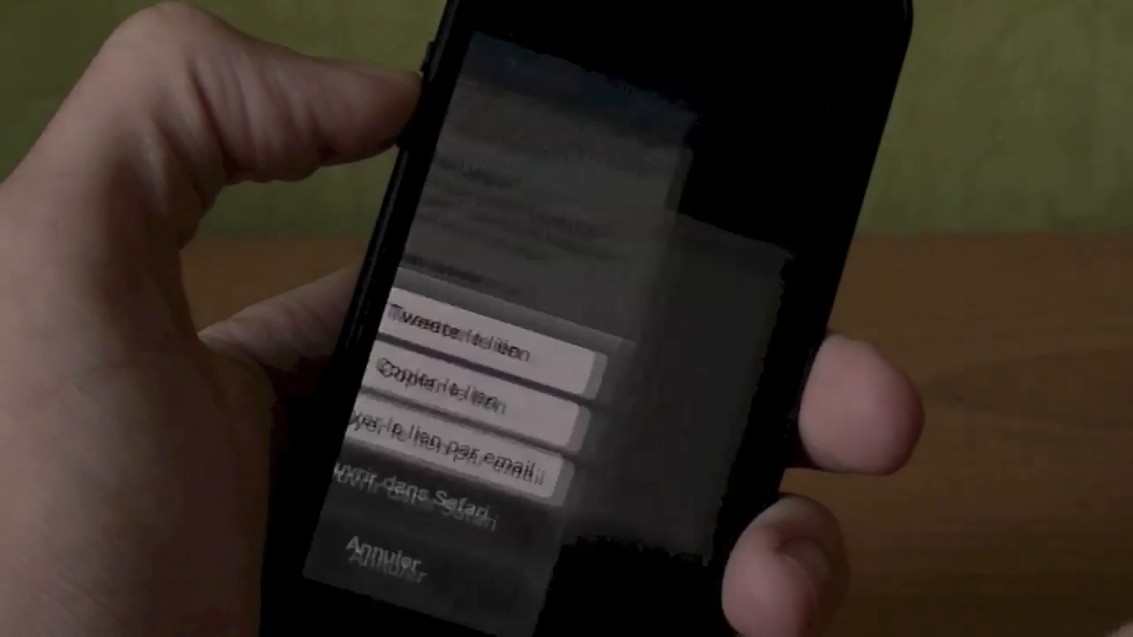
Open the Jojol67 link in iPhone Safari and add it to the home screen
{"action": "left_click", "coordinate": [496, 553]}
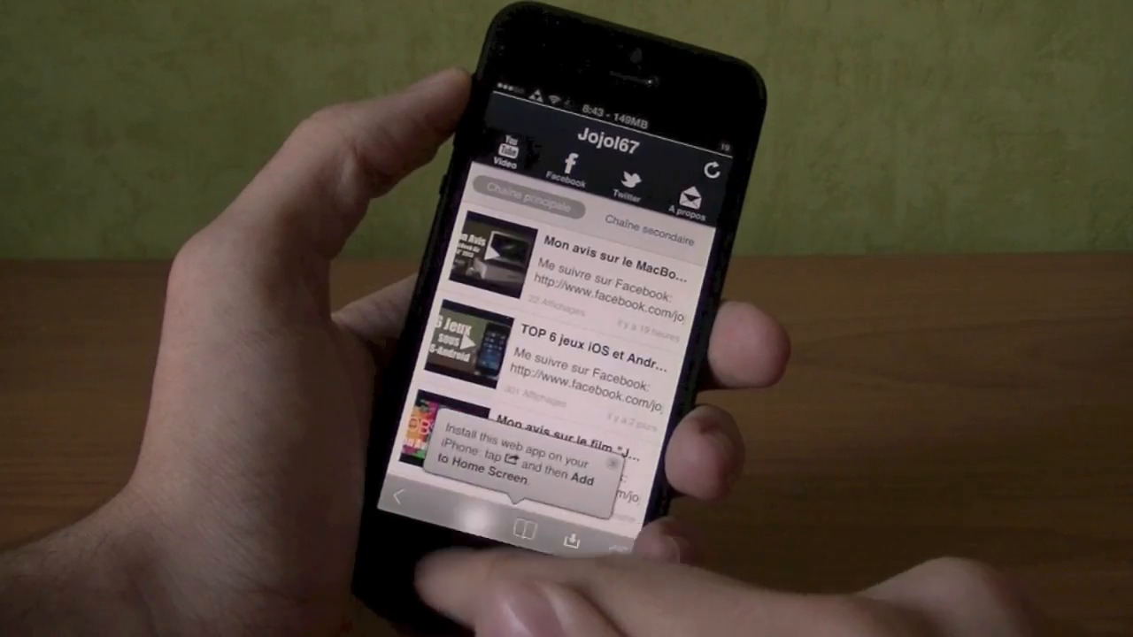
{"action": "left_click", "coordinate": [523, 511]}
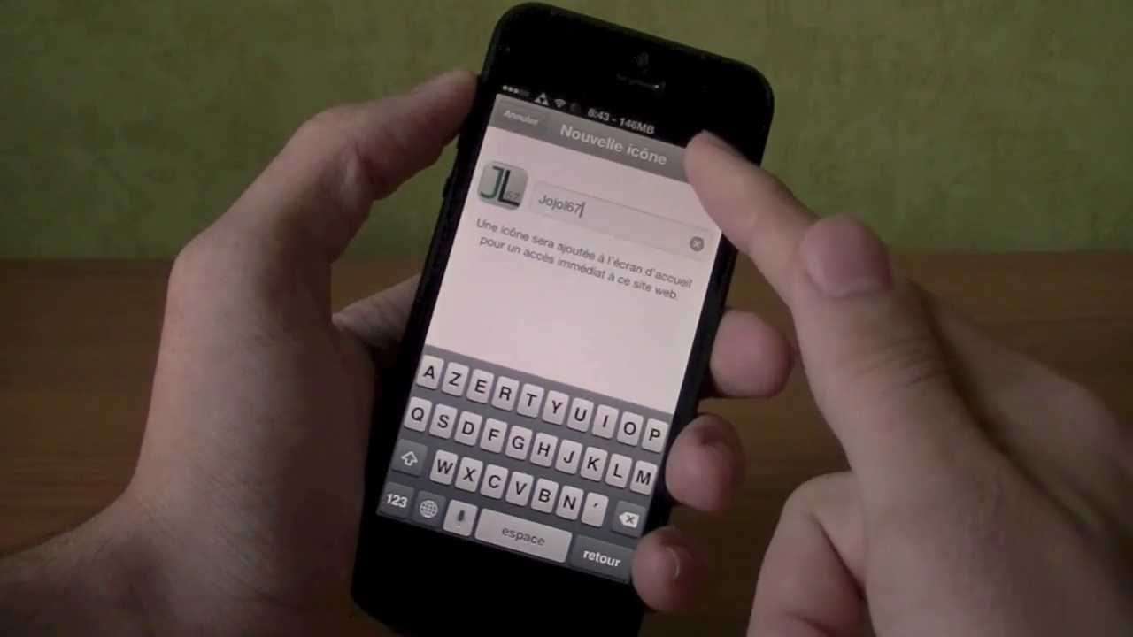
{"action": "left_click", "coordinate": [705, 171]}
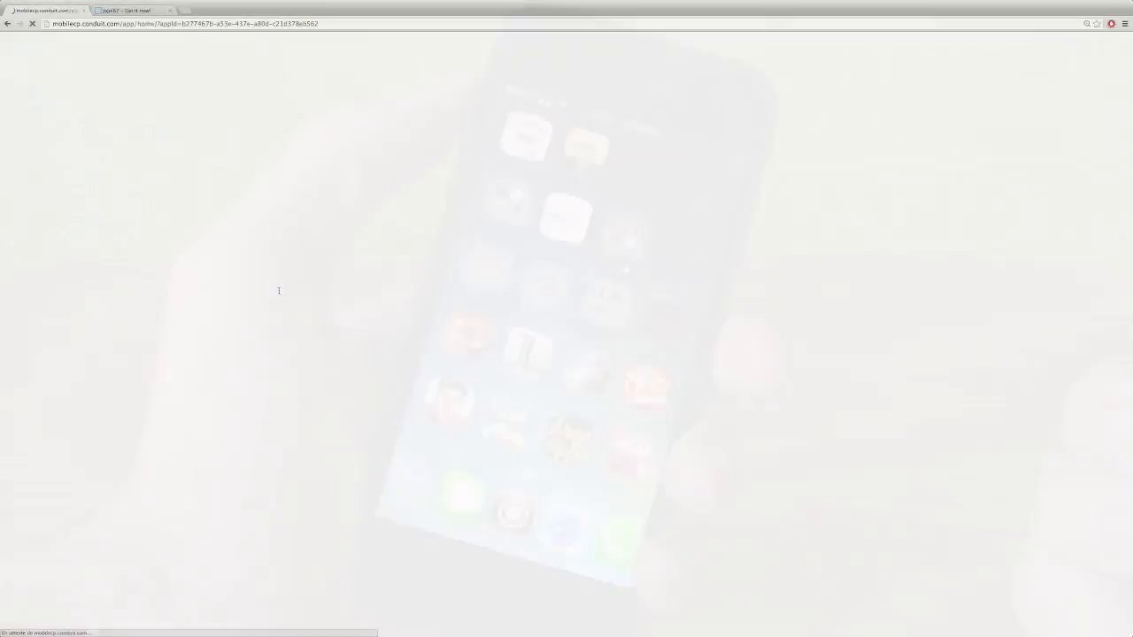
Scroll through the Jojol67 New users reports by date, platform and country
{"action": "scroll", "coordinate": [279, 290], "scroll_direction": "down", "scroll_amount": 3}
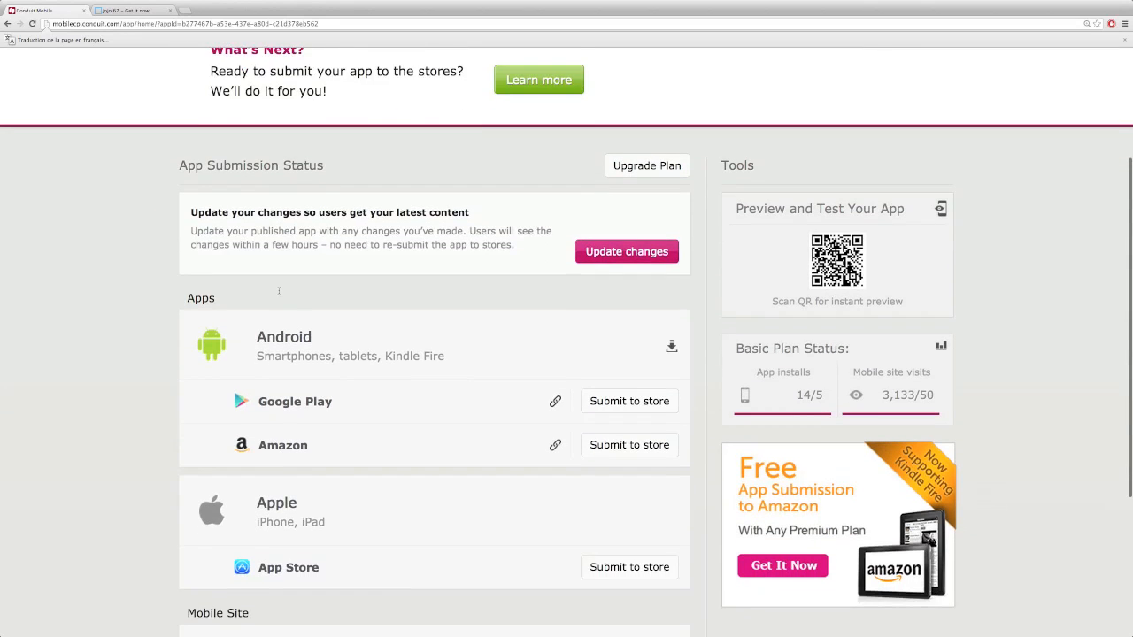
{"action": "scroll", "coordinate": [279, 290], "scroll_direction": "down", "scroll_amount": 1}
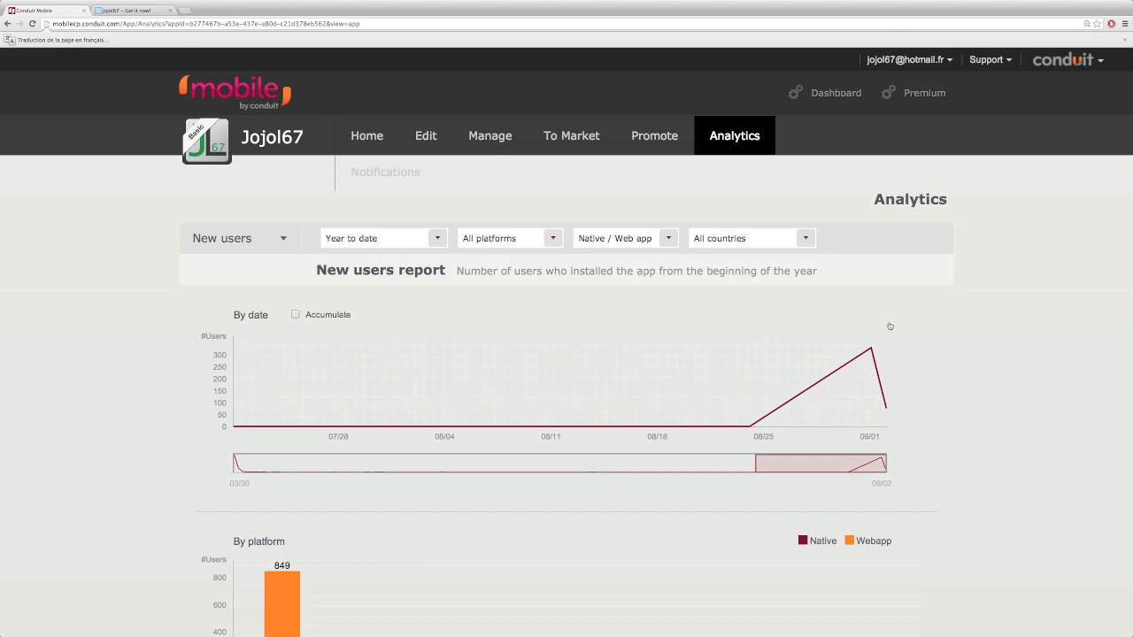
{"action": "scroll", "coordinate": [889, 325], "scroll_direction": "down", "scroll_amount": 3}
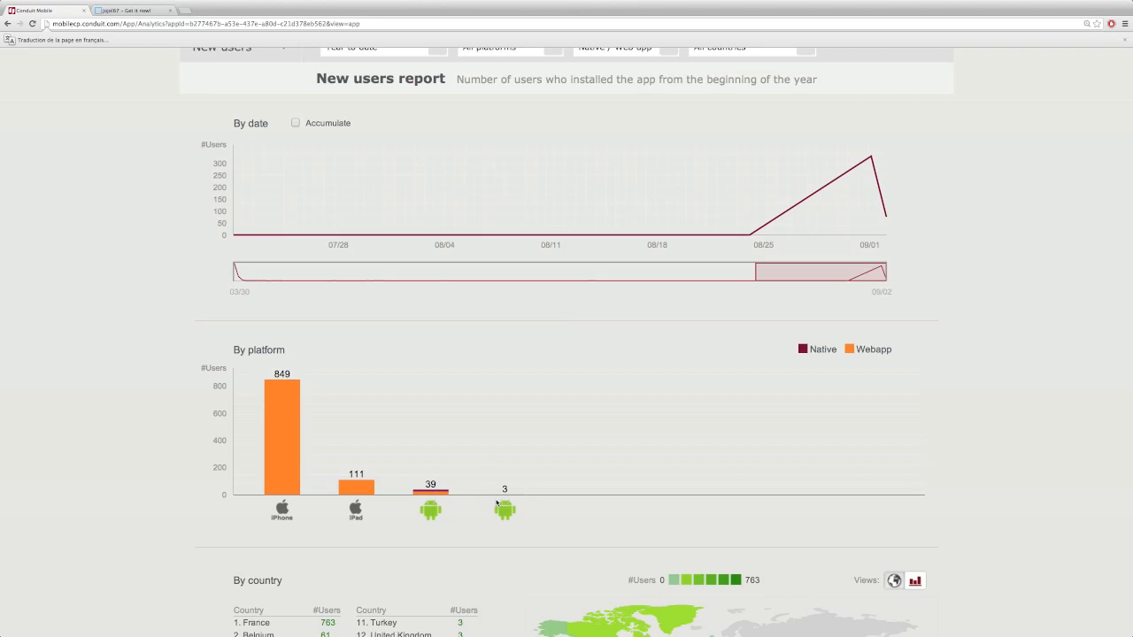
{"action": "scroll", "coordinate": [497, 503], "scroll_direction": "down", "scroll_amount": 3}
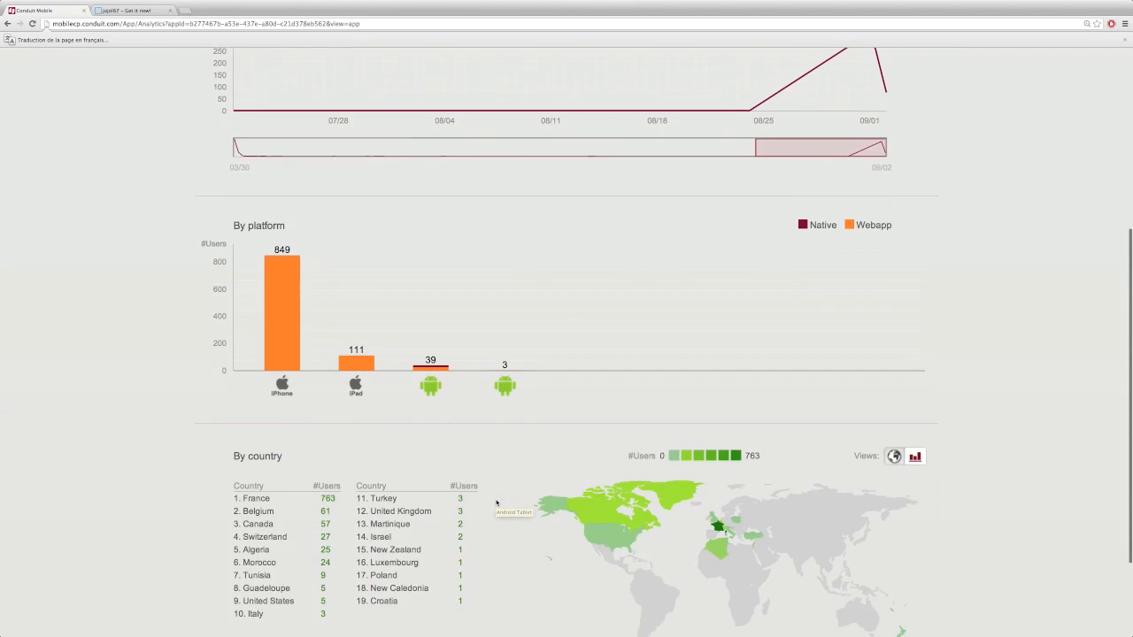
{"action": "scroll", "coordinate": [497, 503], "scroll_direction": "down", "scroll_amount": 1}
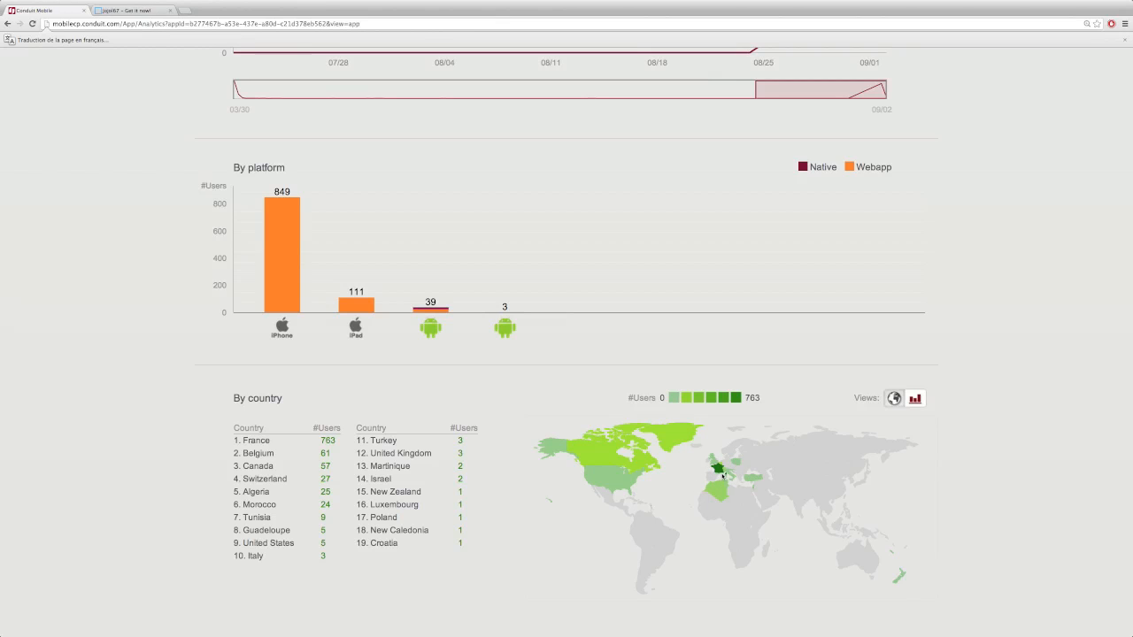
{"action": "scroll", "coordinate": [619, 425], "scroll_direction": "up", "scroll_amount": 5}
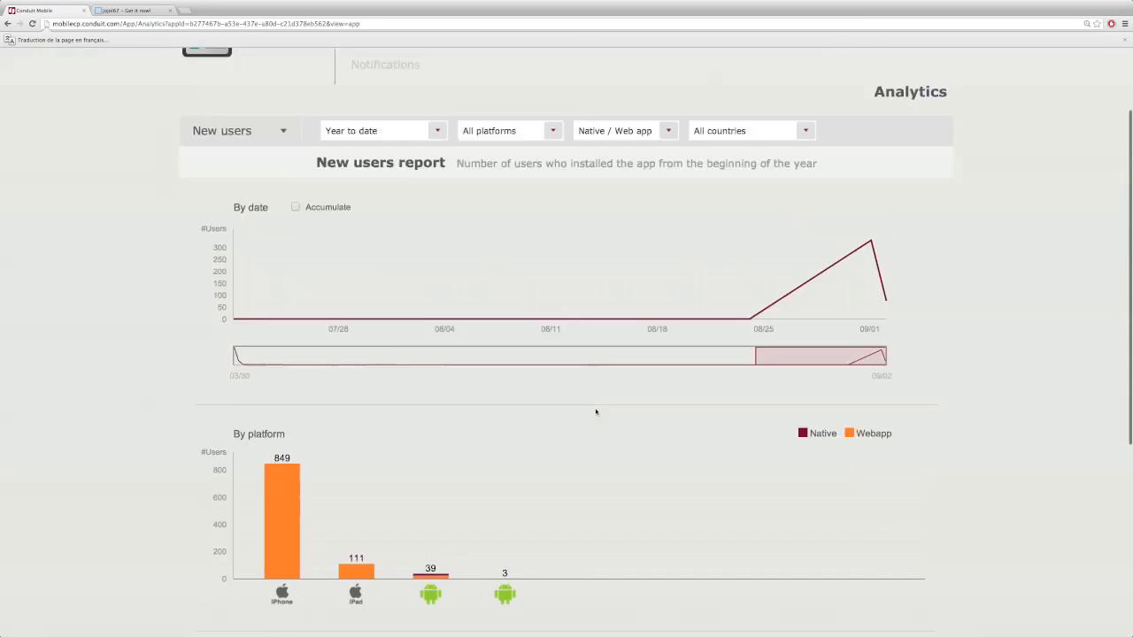